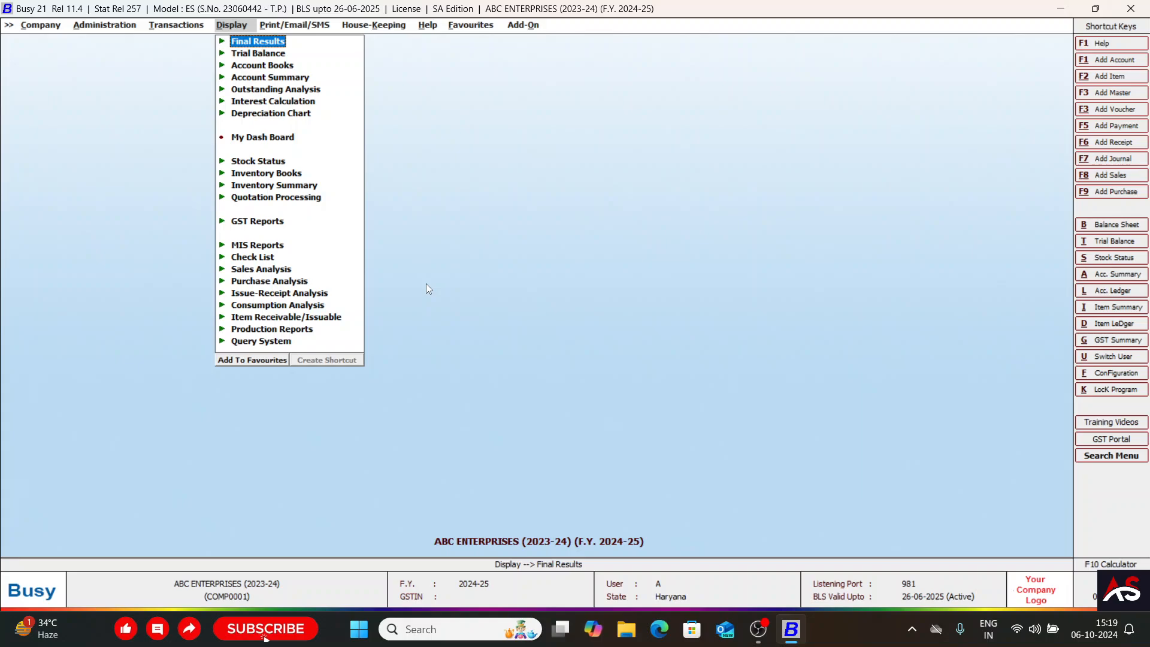
{"action": "key", "text": "Left"}
{"action": "key", "text": "Left"}
{"action": "key", "text": "Right"}
{"action": "key", "text": "Right"}
{"action": "key", "text": "Left"}
{"action": "key", "text": "Left"}
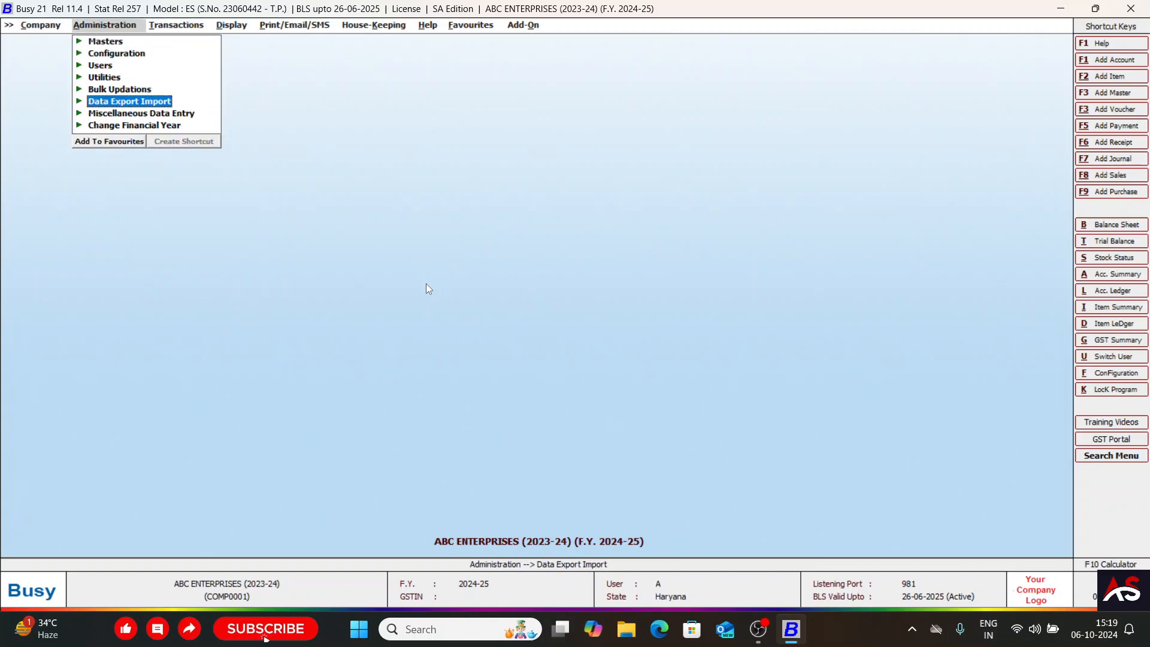
{"action": "key", "text": "Down"}
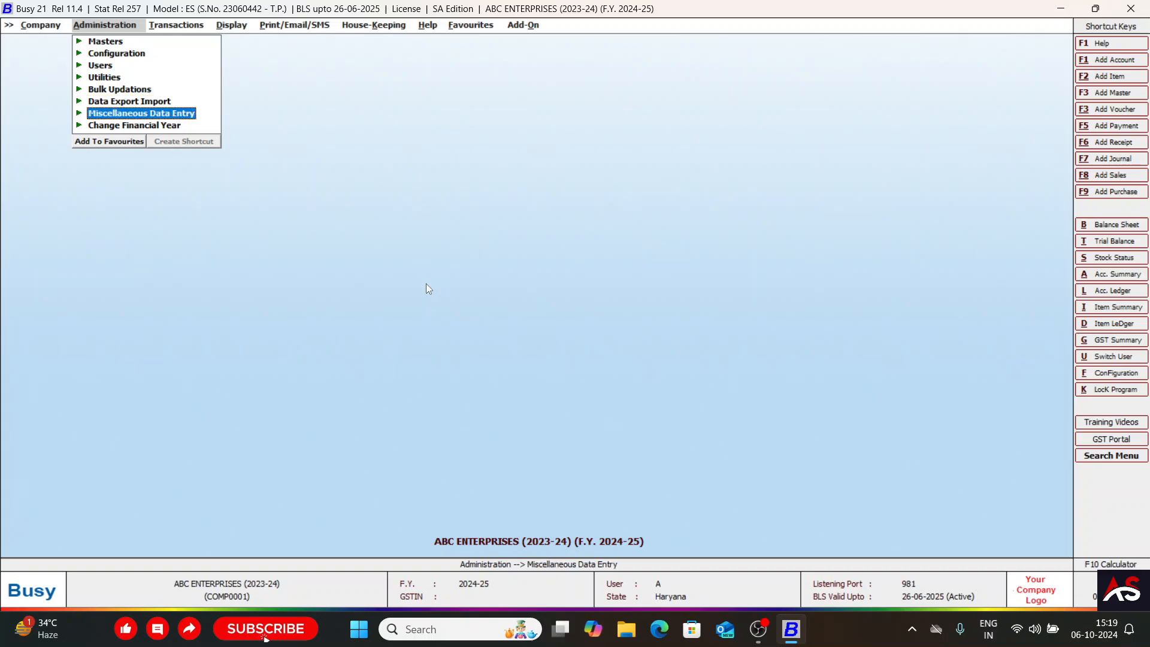
{"action": "key", "text": "Up"}
{"action": "key", "text": "Return"}
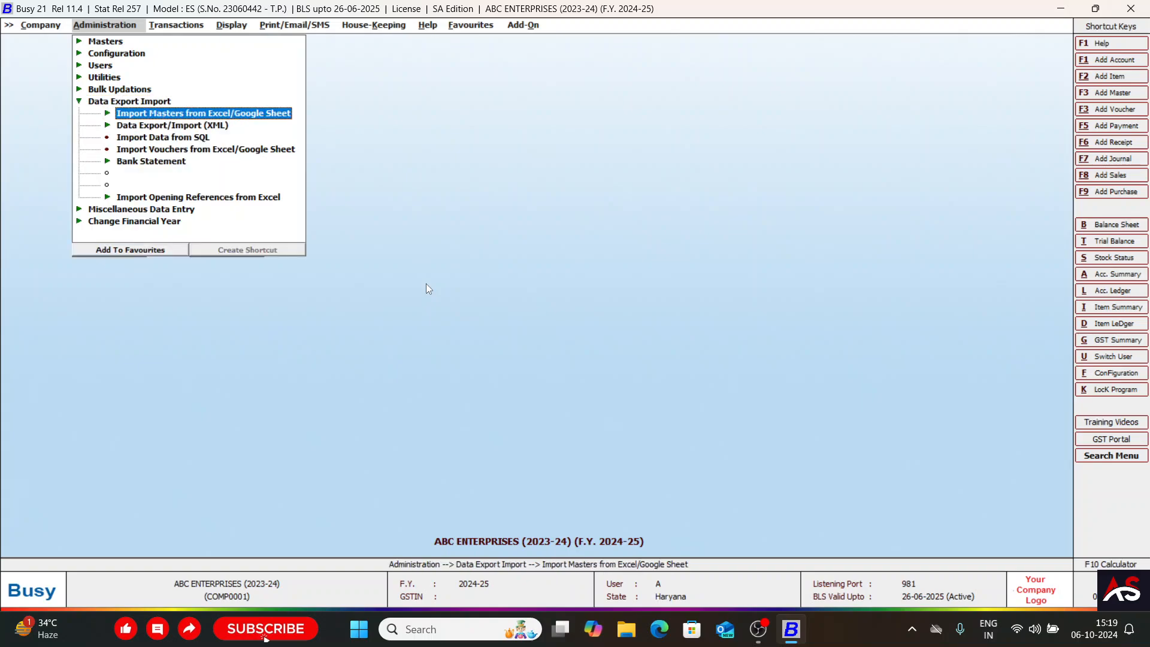
{"action": "key", "text": "Down"}
{"action": "key", "text": "Down"}
{"action": "key", "text": "Down"}
{"action": "key", "text": "Down"}
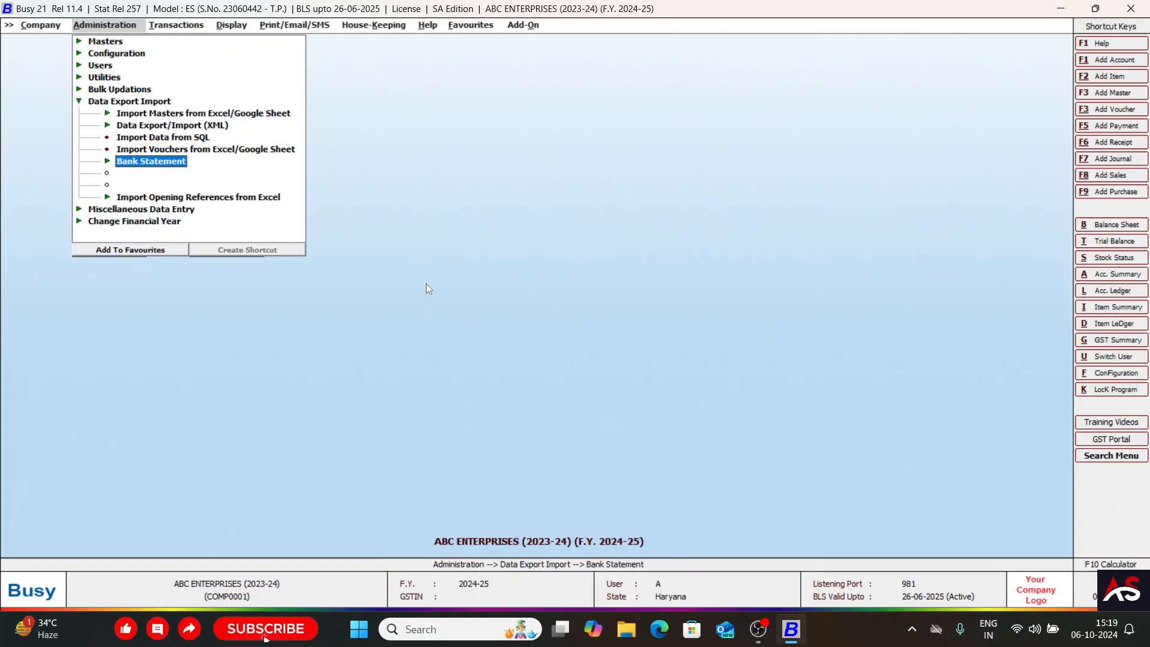
{"action": "key", "text": "Return"}
{"action": "key", "text": "Down"}
{"action": "key", "text": "Up"}
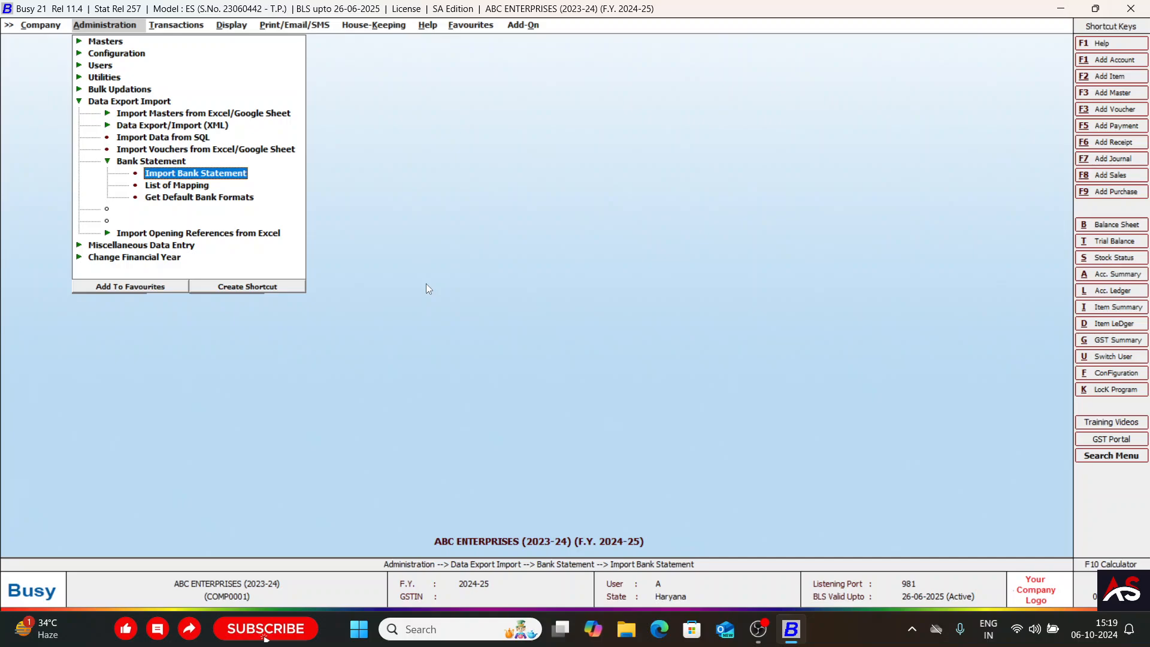
{"action": "key", "text": "Right"}
{"action": "key", "text": "Right"}
{"action": "key", "text": "Escape"}
{"action": "key", "text": "Escape"}
{"action": "key", "text": "Escape"}
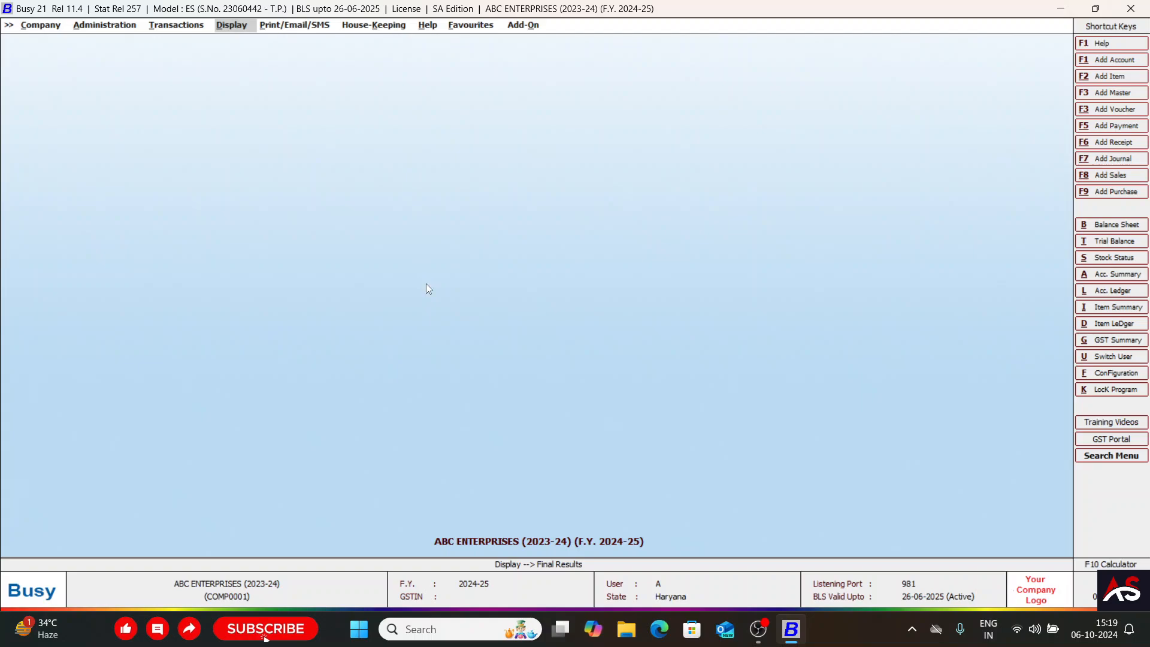
Open the account ledger of BANK OF MAHARASTRA for 01-04-2024 to 15-07-2024.
{"action": "type", "text": "lbank of"}
{"action": "key", "text": "Return"}
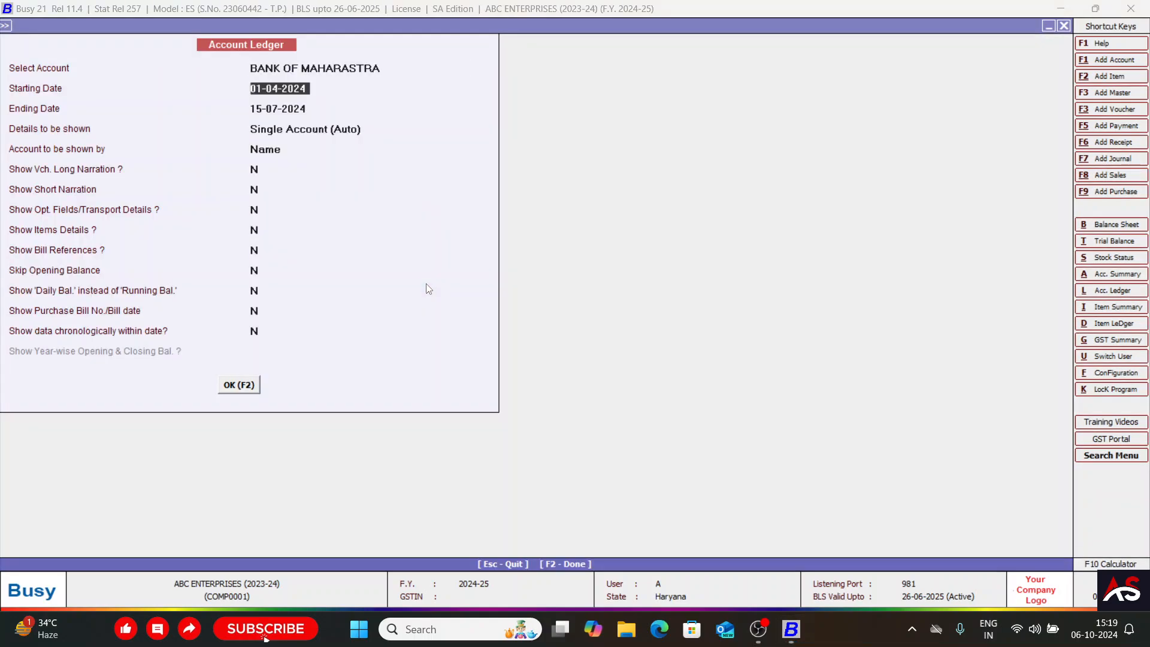
{"action": "key", "text": "F2"}
{"action": "key", "text": "Down"}
{"action": "key", "text": "Up"}
Delete all the vouchers listed in the BANK OF MAHARASTRA ledger and close the ledger.
{"action": "key", "text": "shift+Down"}
{"action": "key", "text": "shift+Down"}
{"action": "key", "text": "shift+Down"}
{"action": "key", "text": "shift+Down"}
{"action": "key", "text": "shift+Down"}
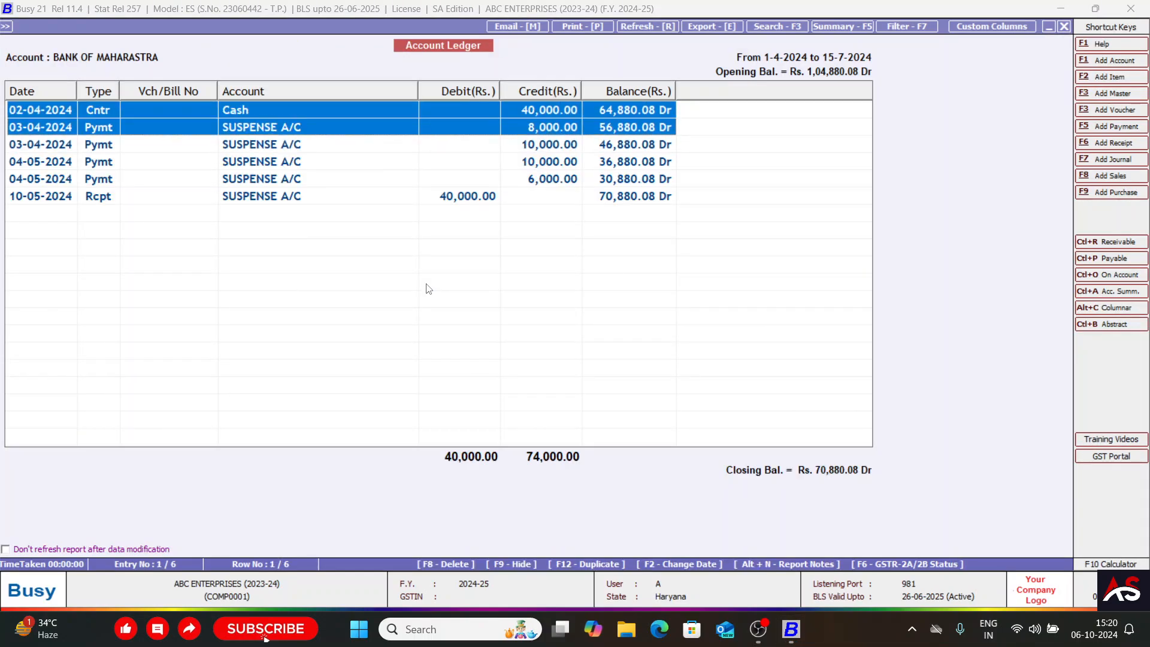
{"action": "key", "text": "F8"}
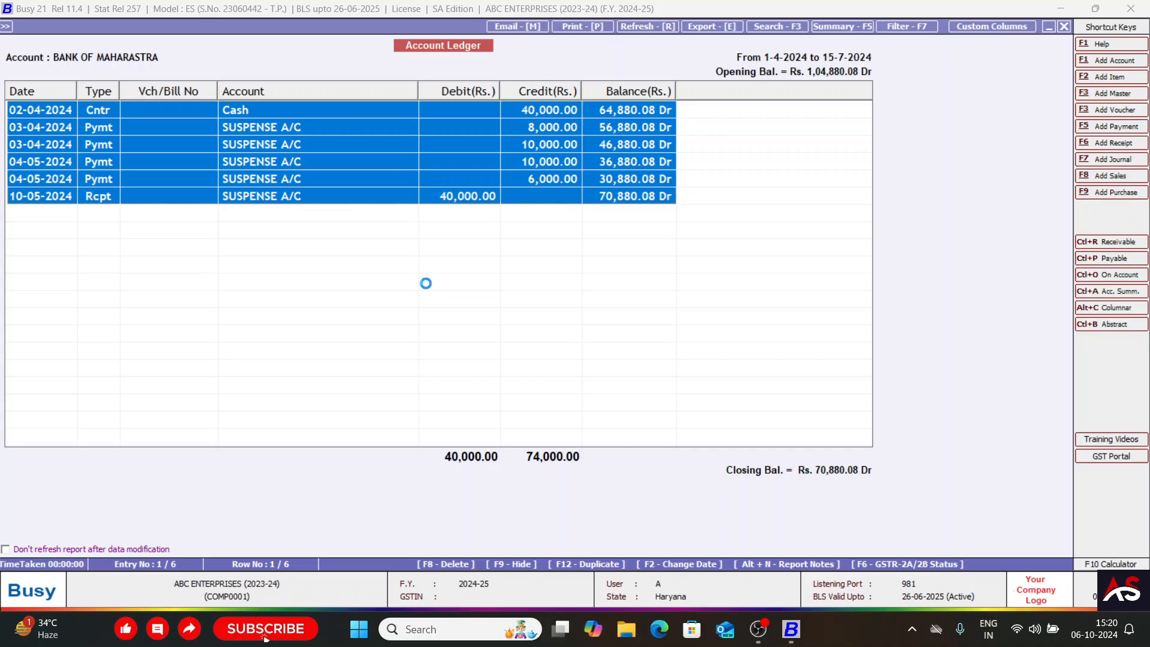
{"action": "key", "text": "Return"}
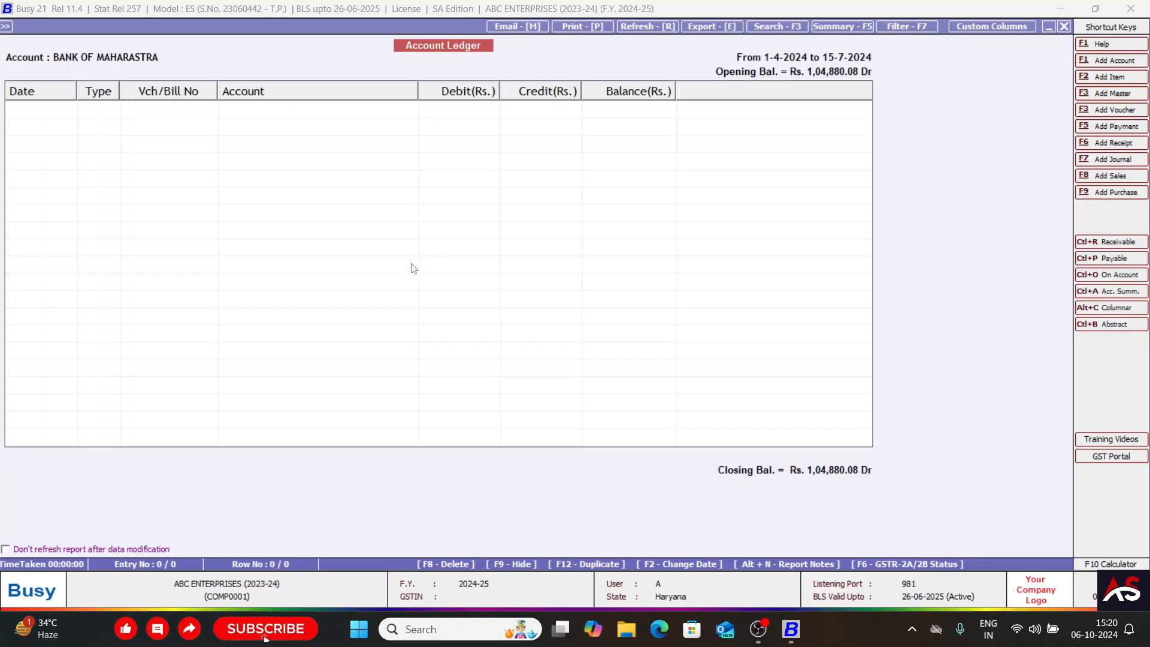
{"action": "key", "text": "Escape"}
Open the Import Bank Statement window from the data export and import functions.
{"action": "key", "text": "Left"}
{"action": "key", "text": "Left"}
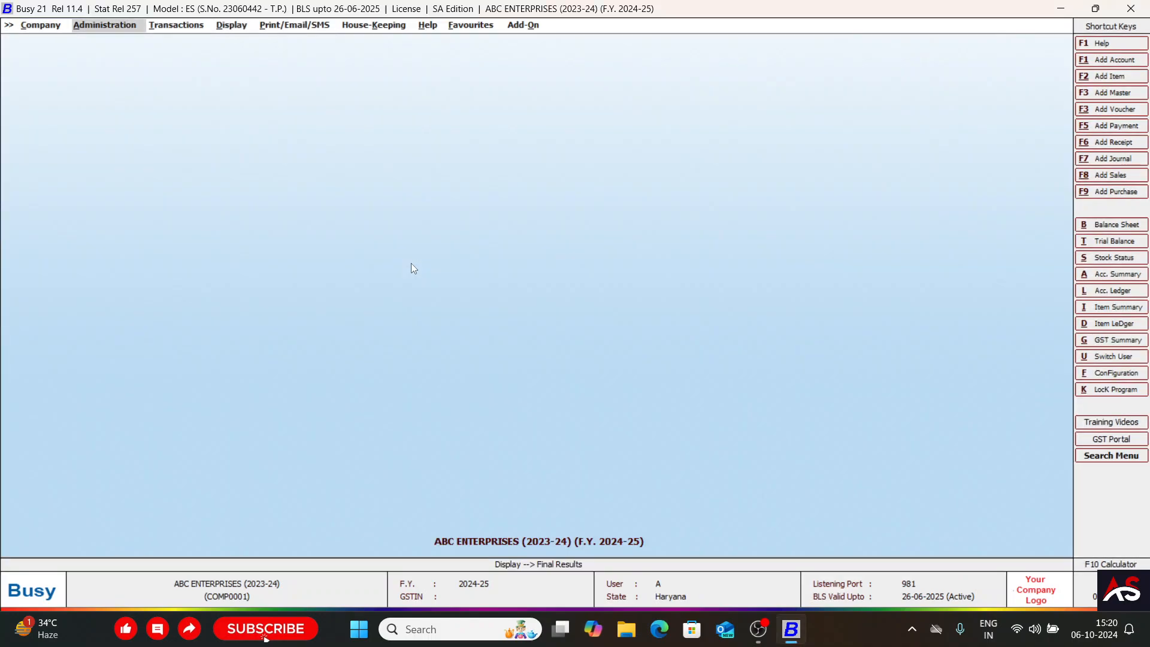
{"action": "key", "text": "Return"}
{"action": "key", "text": "Down"}
{"action": "key", "text": "Down"}
{"action": "key", "text": "Down"}
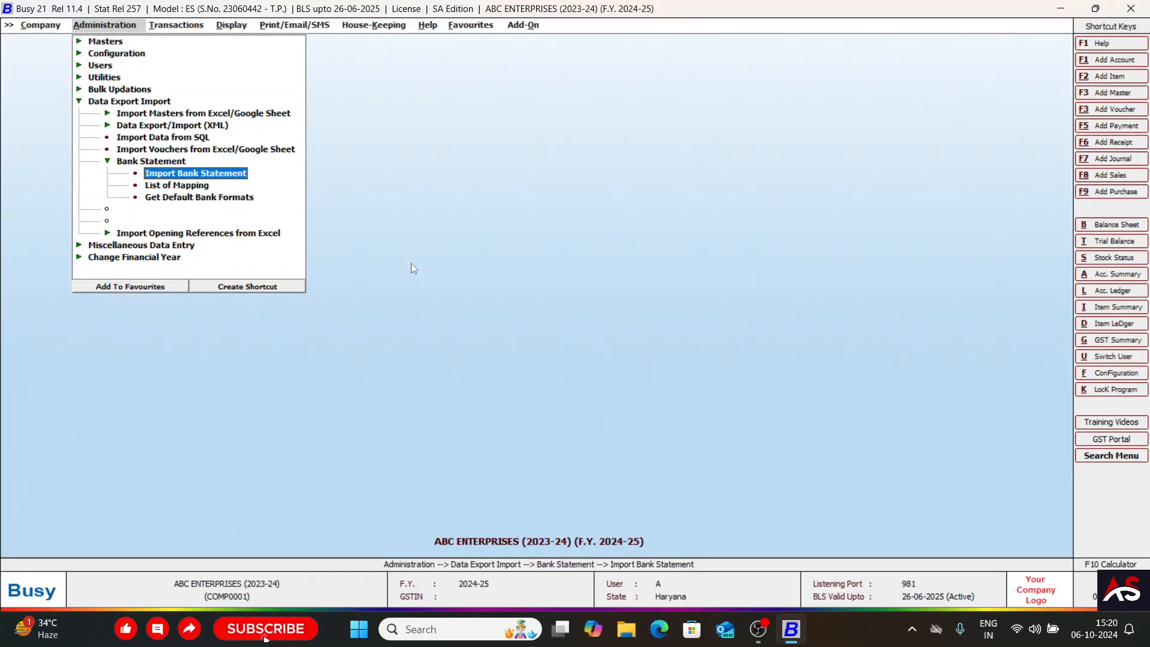
{"action": "key", "text": "Return"}
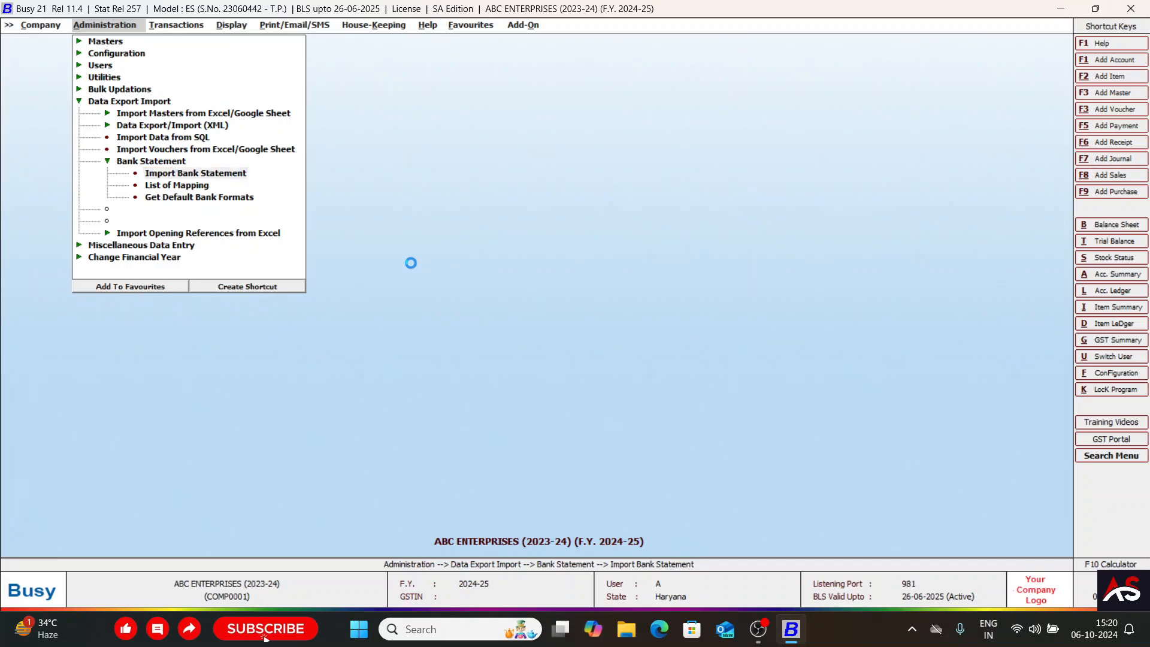
Look through the bank formats offered for importing the statement.
{"action": "key", "text": "Down"}
{"action": "key", "text": "Down"}
{"action": "key", "text": "Down"}
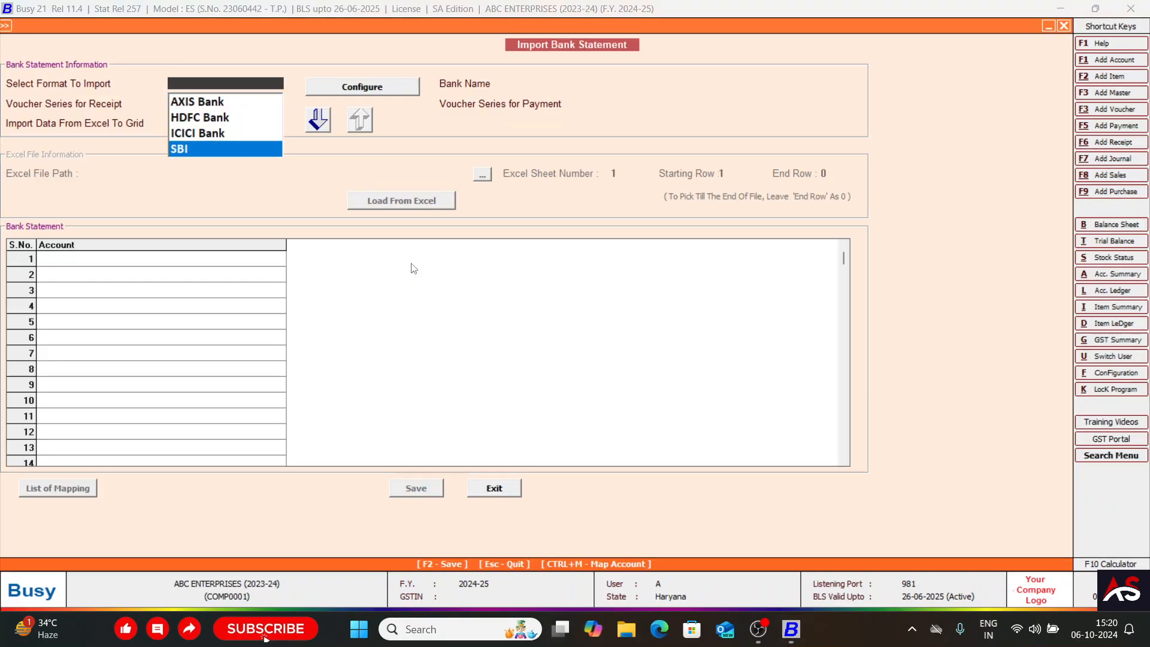
{"action": "key", "text": "Up"}
{"action": "key", "text": "Up"}
{"action": "key", "text": "Up"}
{"action": "key", "text": "Down"}
{"action": "key", "text": "Down"}
{"action": "key", "text": "Down"}
{"action": "key", "text": "Up"}
{"action": "key", "text": "Up"}
{"action": "key", "text": "Up"}
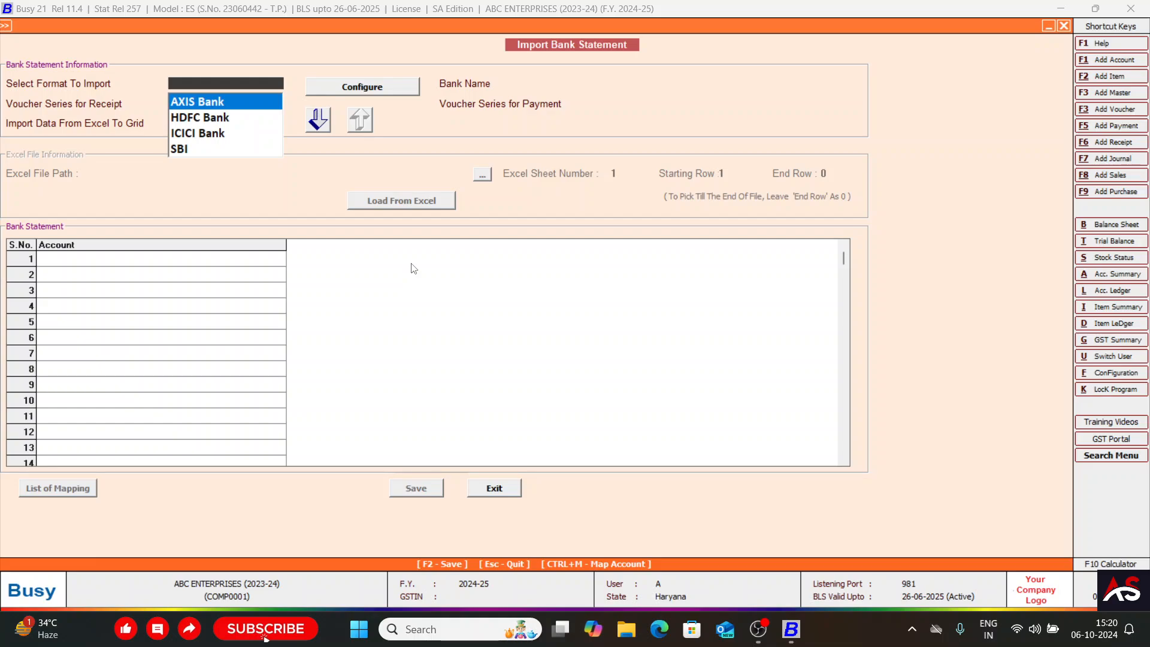
{"action": "key", "text": "Down"}
{"action": "key", "text": "Down"}
{"action": "key", "text": "Up"}
{"action": "key", "text": "Up"}
Set the import format to AXIS Bank and the bank name to BANK OF MAHARASTRA.
{"action": "key", "text": "Return"}
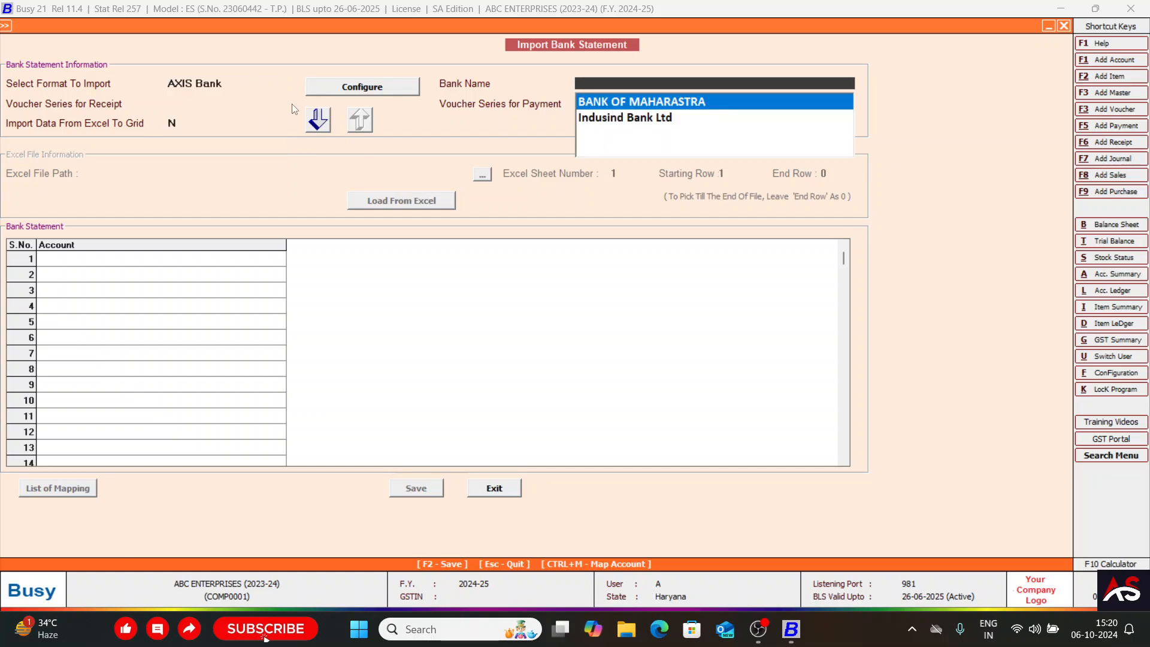
{"action": "left_click", "coordinate": [185, 88]}
{"action": "left_click", "coordinate": [591, 80]}
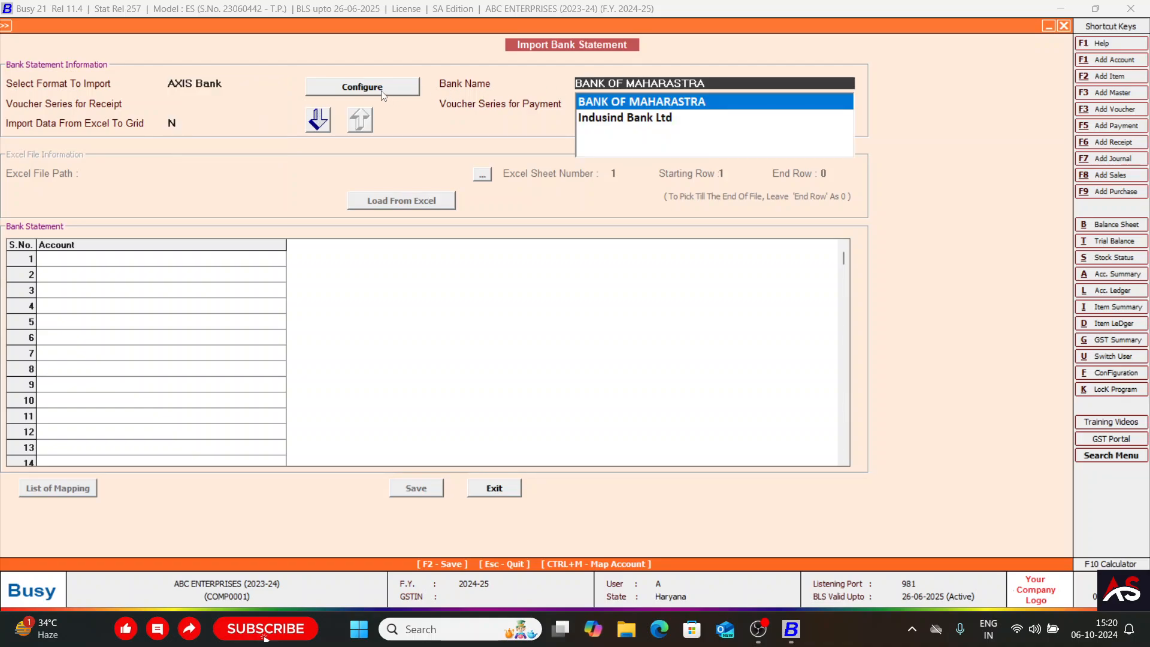
Open the Bank Statement workbook from the desktop's Bank Statement folder, view its columns in Excel, and return to Busy.
{"action": "key", "text": "super+d"}
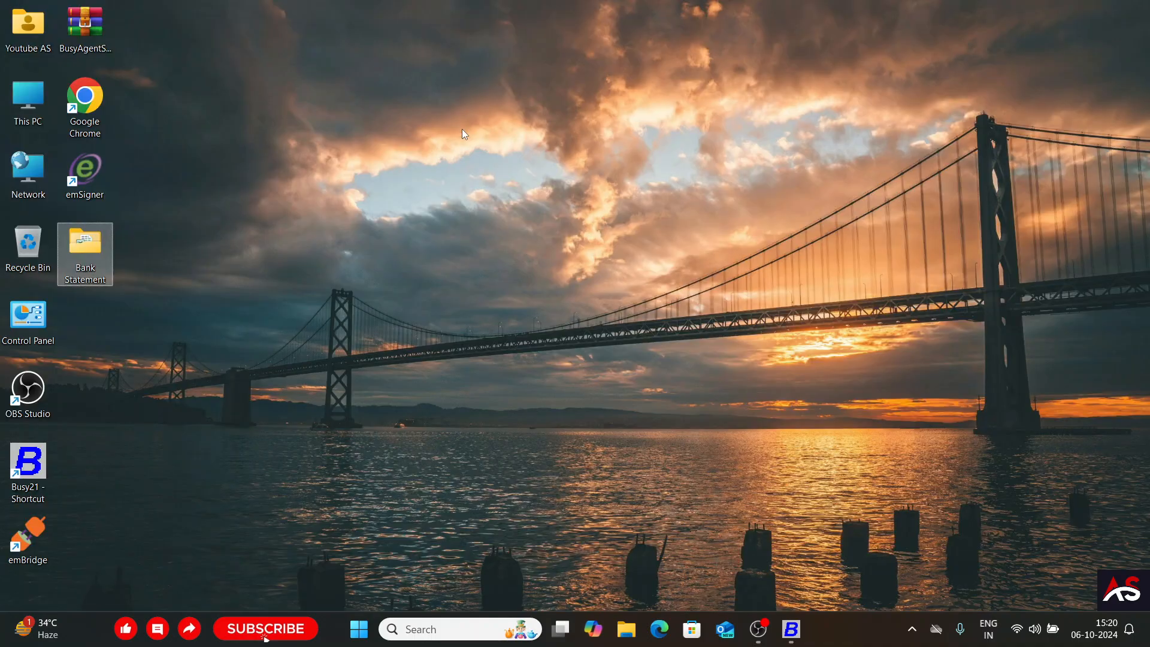
{"action": "double_click", "coordinate": [103, 249]}
{"action": "double_click", "coordinate": [179, 138]}
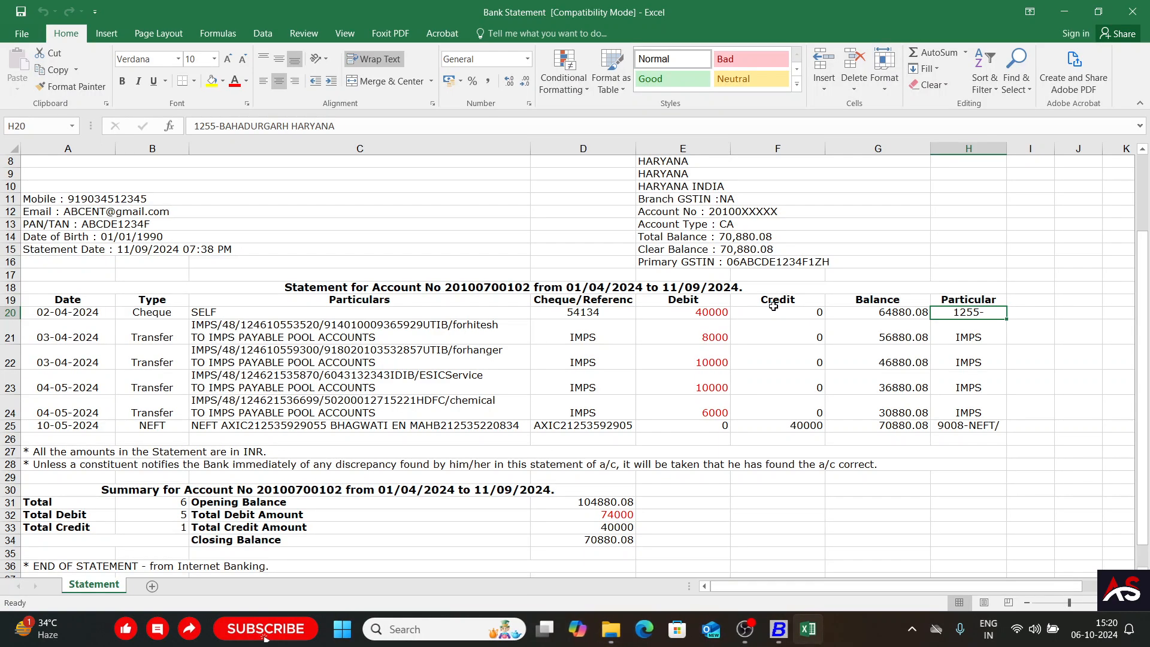
{"action": "key", "text": "alt+Tab"}
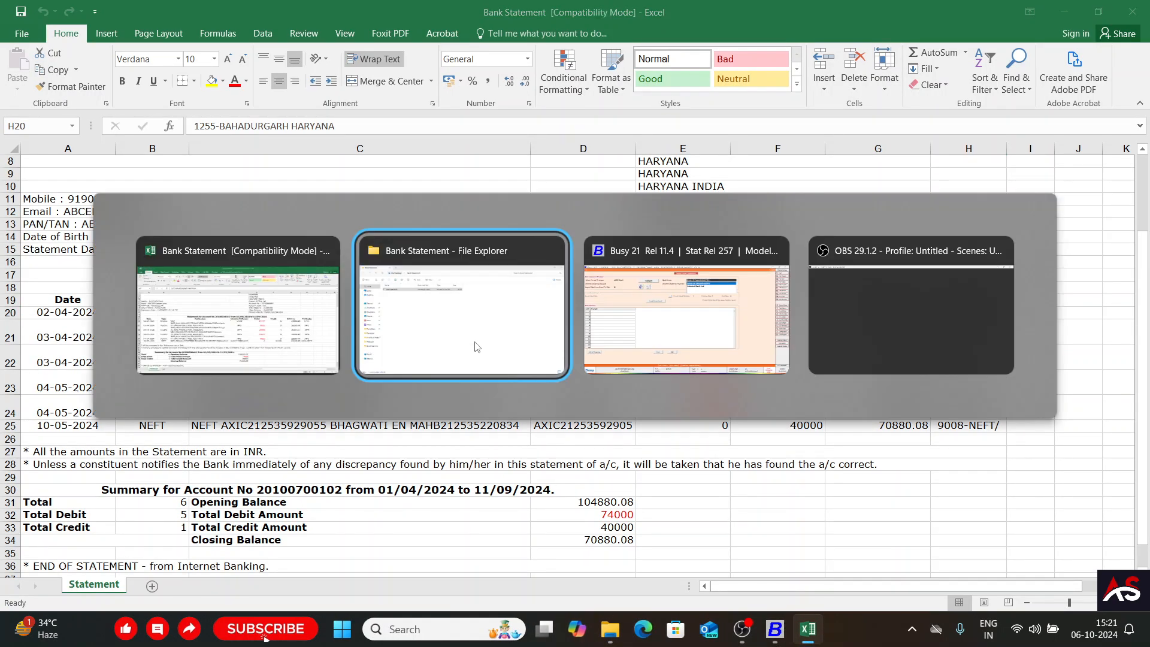
{"action": "key", "text": "alt+Tab"}
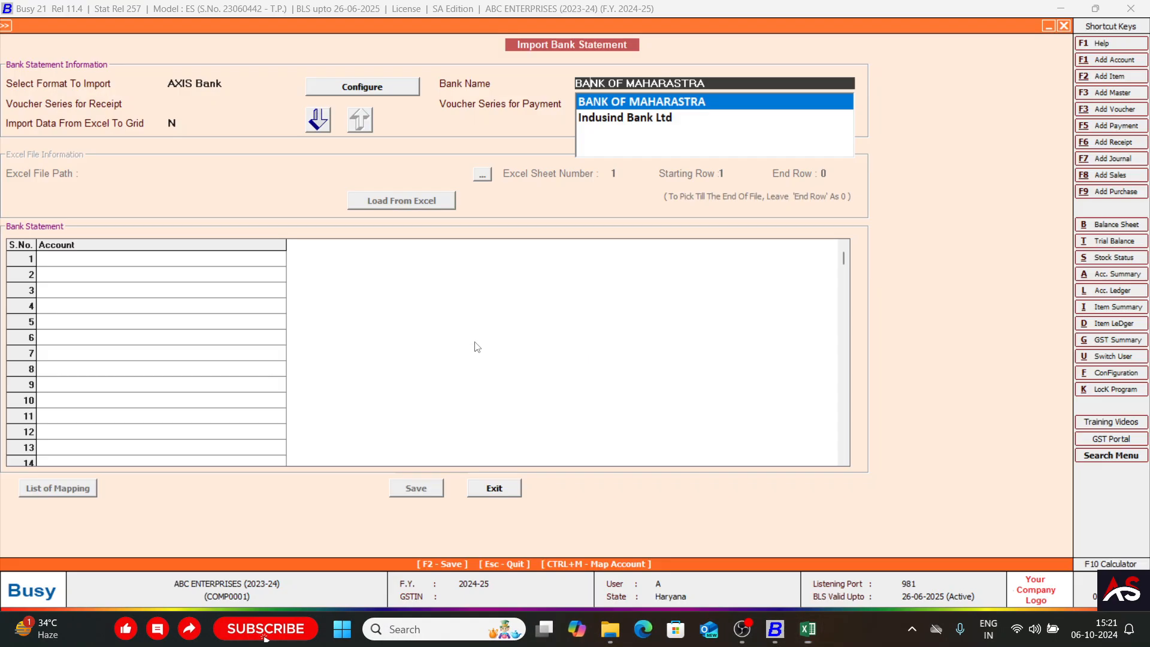
Add a new bank statement import format named BOM and load the default components for it.
{"action": "left_click", "coordinate": [388, 94]}
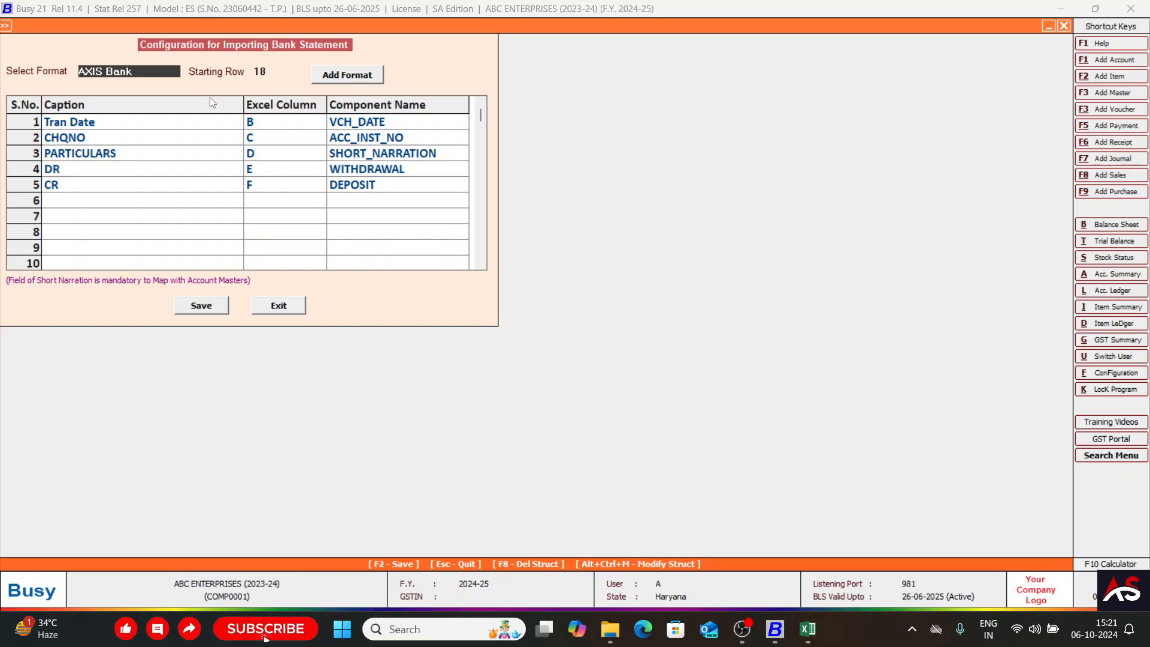
{"action": "left_click", "coordinate": [361, 78]}
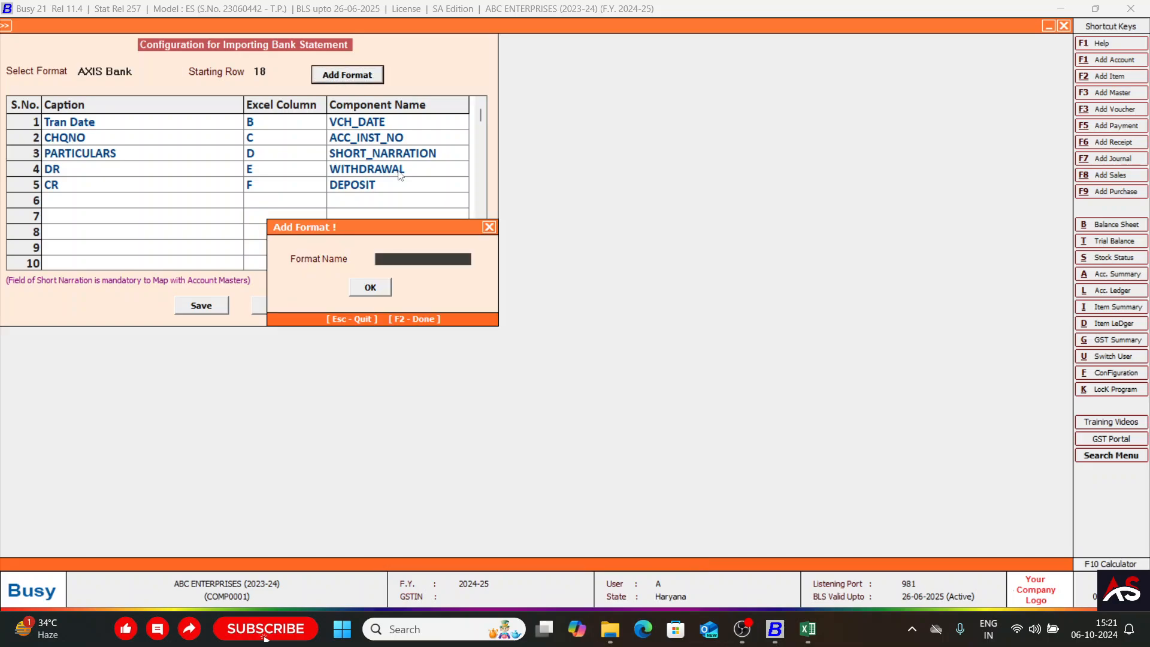
{"action": "type", "text": "Bank of Maha"}
{"action": "key", "text": "BackSpace"}
{"action": "key", "text": "BackSpace"}
{"action": "key", "text": "BackSpace"}
{"action": "key", "text": "BackSpace"}
{"action": "type", "text": "Maharas"}
{"action": "key", "text": "BackSpace"}
{"action": "key", "text": "BackSpace"}
{"action": "key", "text": "BackSpace"}
{"action": "key", "text": "BackSpace"}
{"action": "key", "text": "BackSpace"}
{"action": "key", "text": "BackSpace"}
{"action": "key", "text": "BackSpace"}
{"action": "key", "text": "BackSpace"}
{"action": "key", "text": "BackSpace"}
{"action": "key", "text": "BackSpace"}
{"action": "key", "text": "BackSpace"}
{"action": "key", "text": "BackSpace"}
{"action": "key", "text": "BackSpace"}
{"action": "key", "text": "BackSpace"}
{"action": "key", "text": "BackSpace"}
{"action": "type", "text": "BOm"}
{"action": "key", "text": "BackSpace"}
{"action": "type", "text": "M"}
{"action": "key", "text": "Return"}
{"action": "key", "text": "Return"}
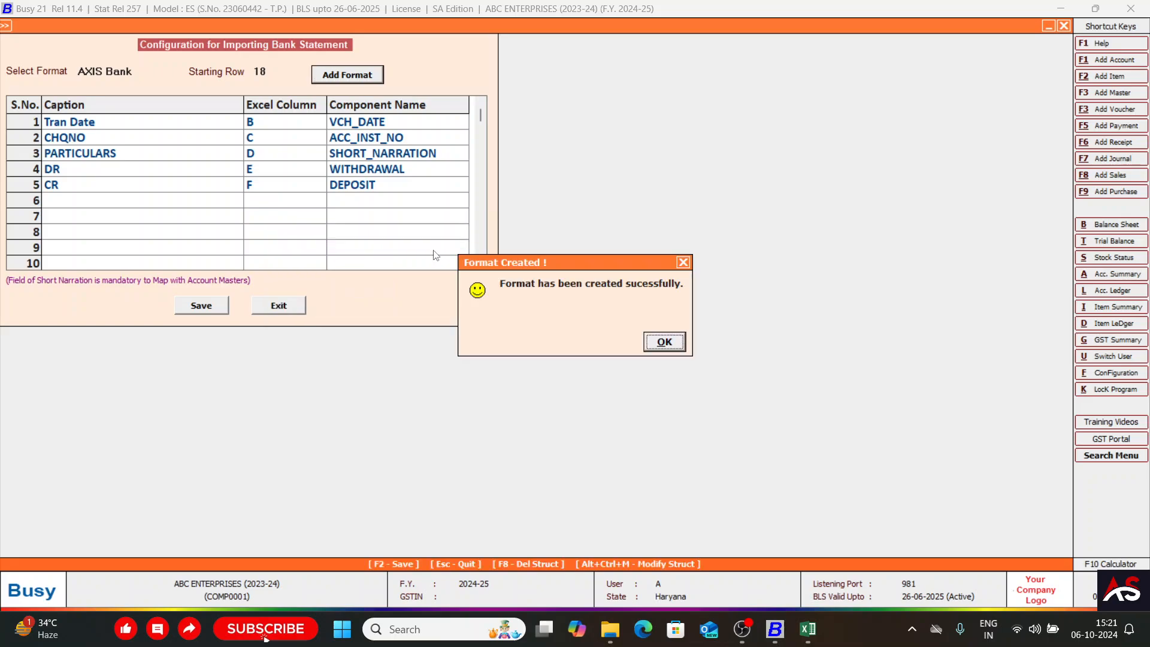
{"action": "key", "text": "Return"}
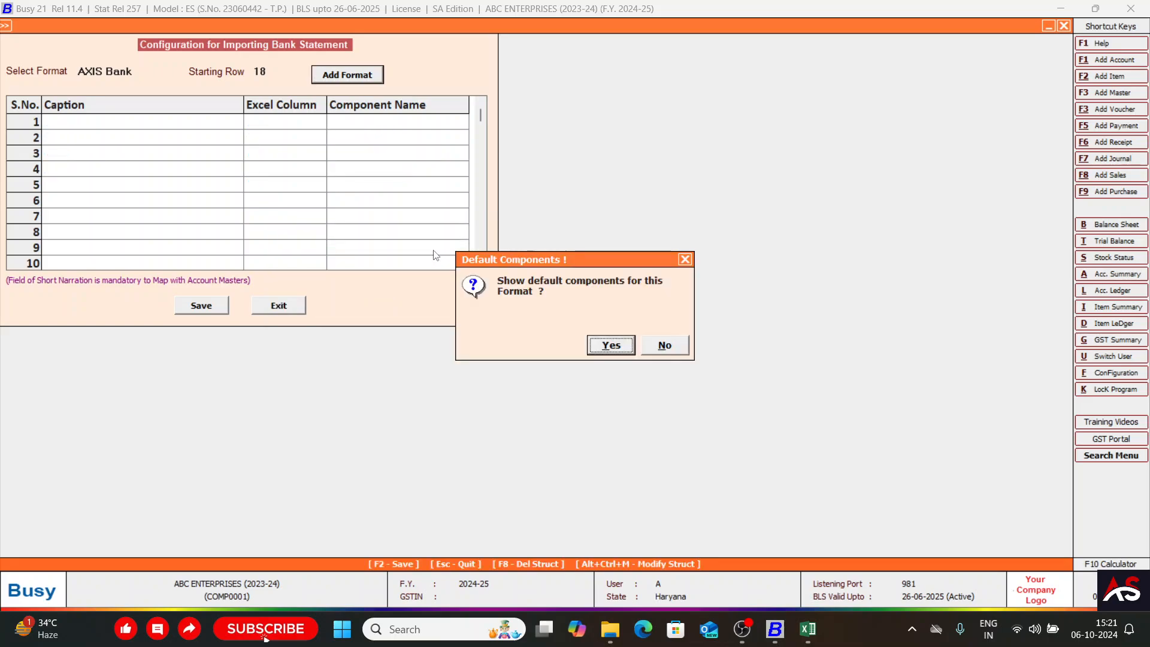
{"action": "left_click", "coordinate": [608, 345]}
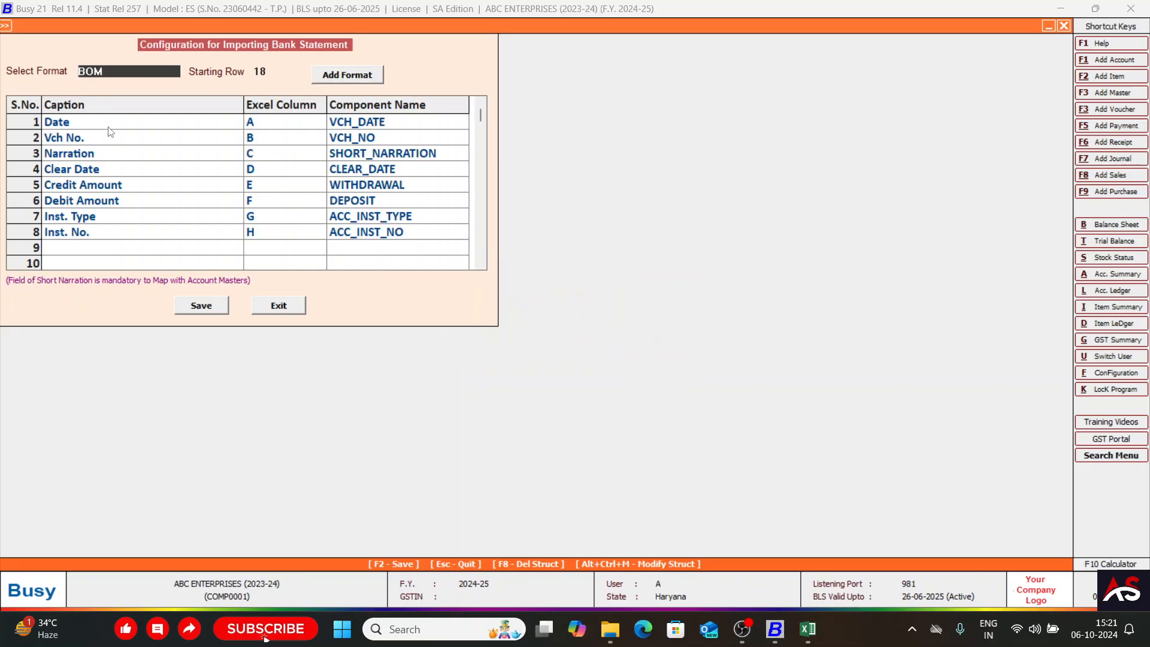
Examine the BOM format's captions with their Excel columns and component names, especially the Date row.
{"action": "left_click", "coordinate": [81, 125]}
{"action": "key", "text": "Down"}
{"action": "key", "text": "Down"}
{"action": "key", "text": "Down"}
{"action": "key", "text": "Down"}
{"action": "key", "text": "Down"}
{"action": "key", "text": "Down"}
{"action": "key", "text": "Down"}
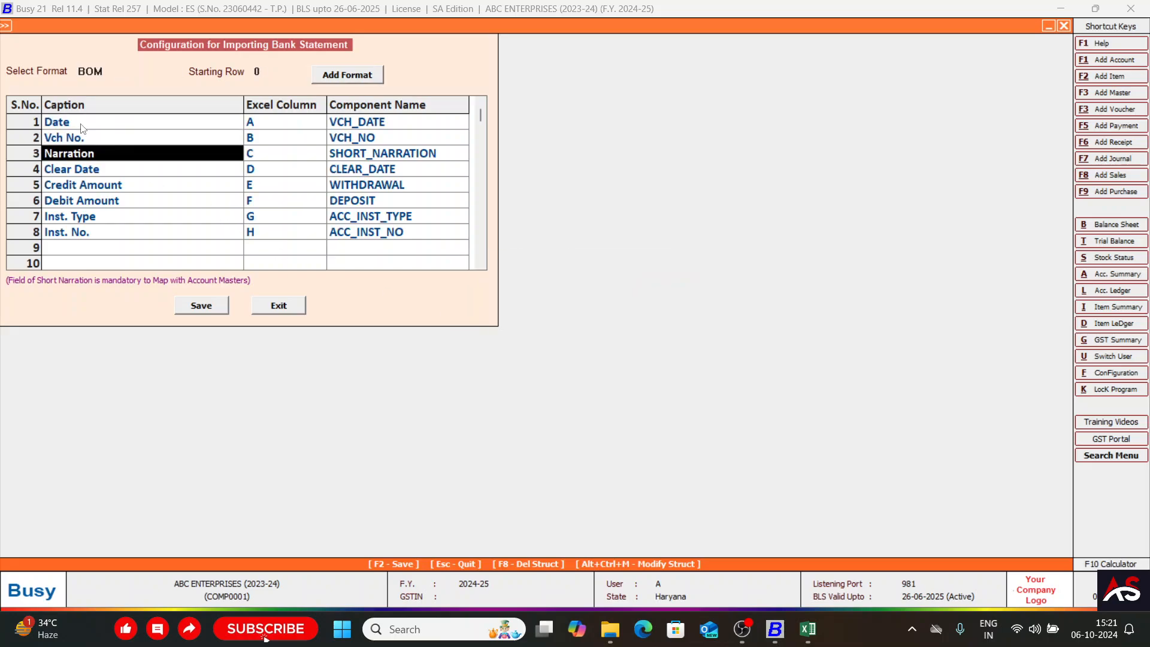
{"action": "key", "text": "Up"}
{"action": "key", "text": "Up"}
{"action": "key", "text": "Up"}
{"action": "key", "text": "Up"}
{"action": "key", "text": "Up"}
{"action": "key", "text": "Up"}
{"action": "key", "text": "Up"}
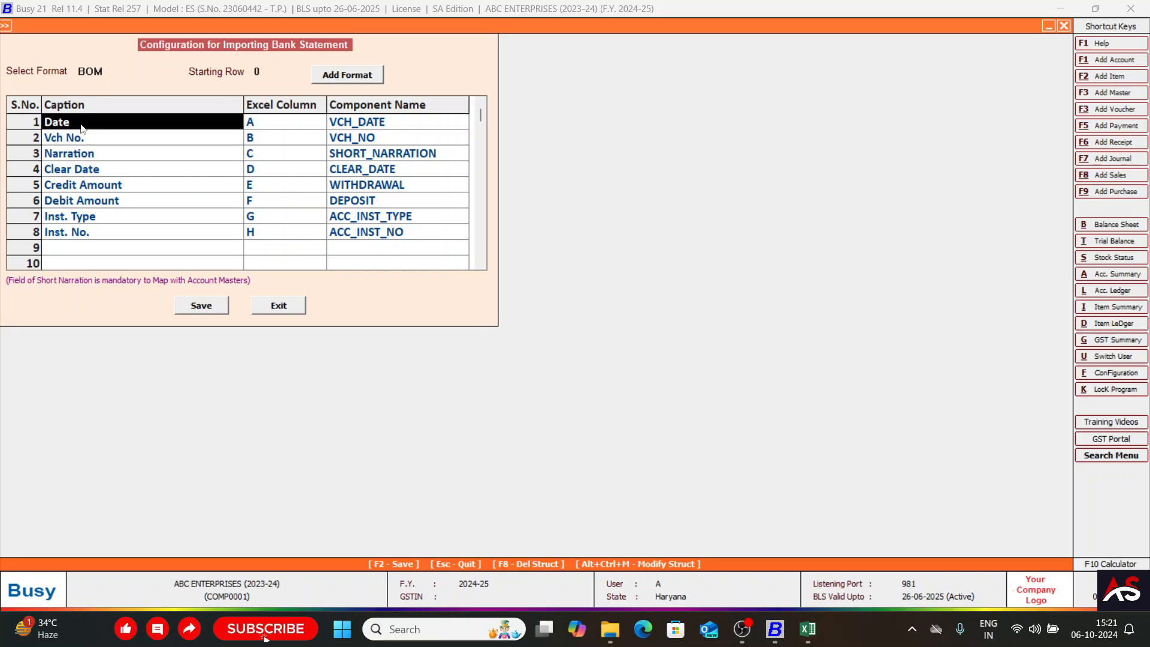
{"action": "key", "text": "Right"}
{"action": "key", "text": "Left"}
{"action": "key", "text": "Right"}
{"action": "key", "text": "Right"}
{"action": "key", "text": "Left"}
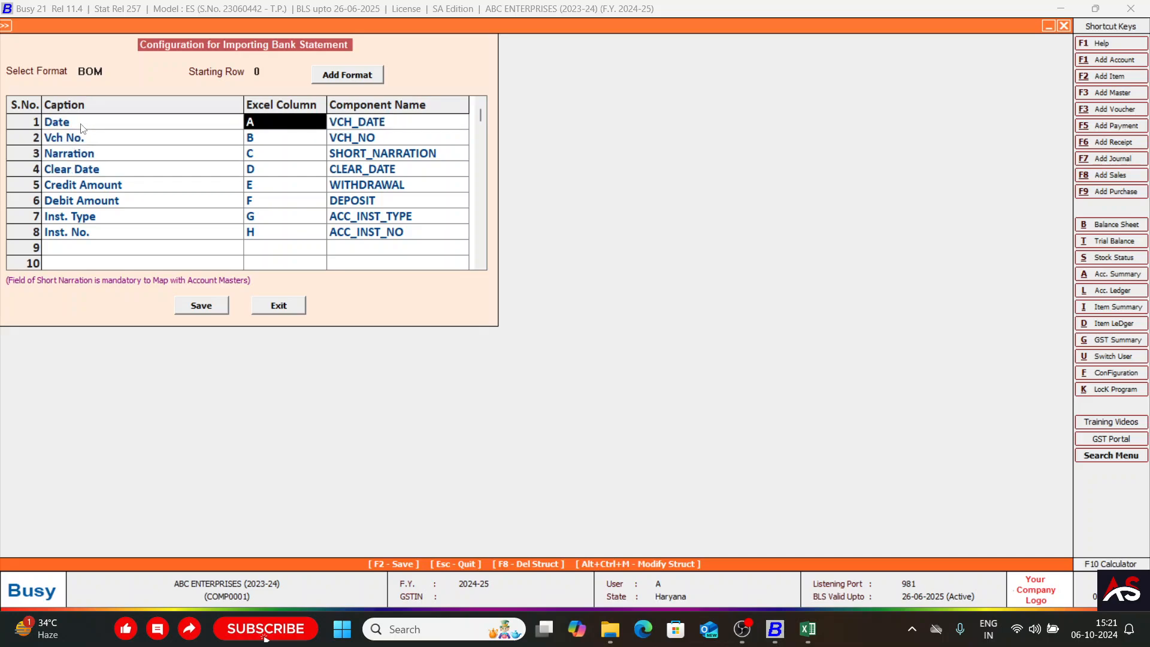
{"action": "key", "text": "Right"}
{"action": "key", "text": "Left"}
{"action": "key", "text": "Down"}
{"action": "key", "text": "Left"}
{"action": "key", "text": "Up"}
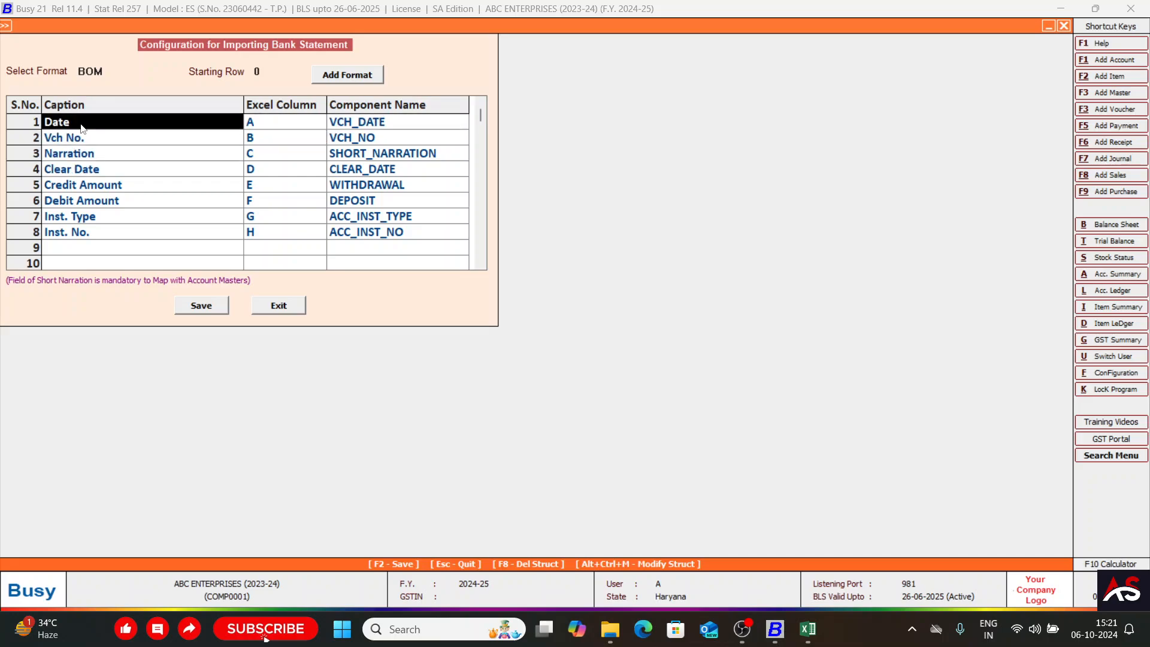
{"action": "key", "text": "Right"}
{"action": "key", "text": "Left"}
{"action": "key", "text": "Right"}
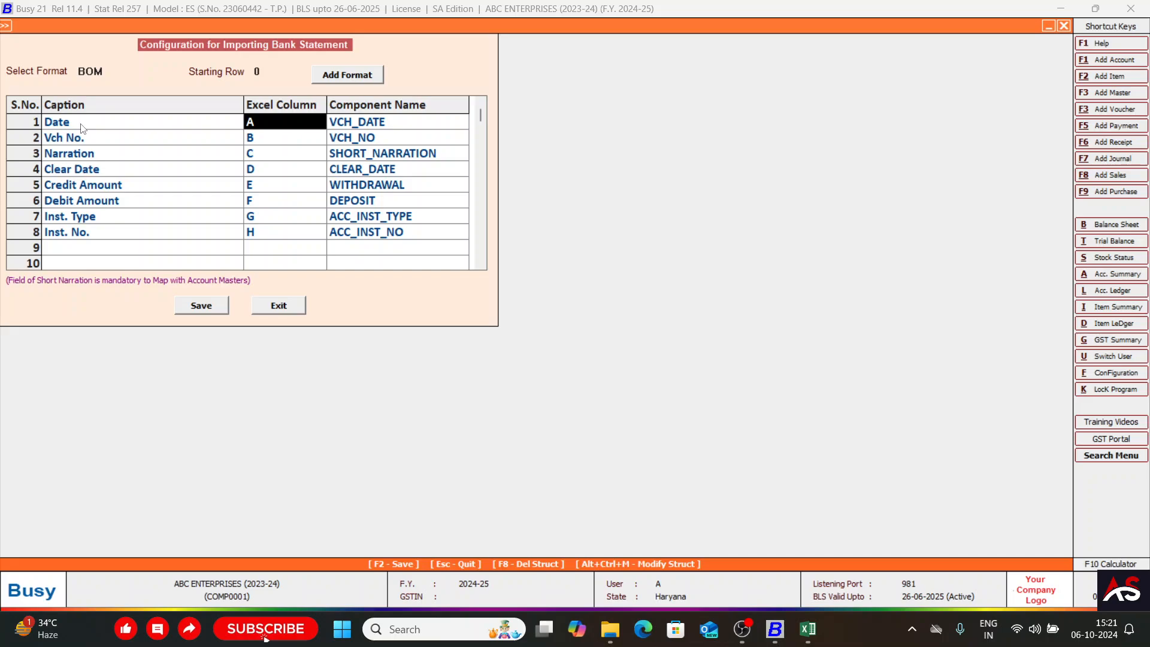
{"action": "key", "text": "Right"}
{"action": "key", "text": "Left"}
{"action": "key", "text": "Left"}
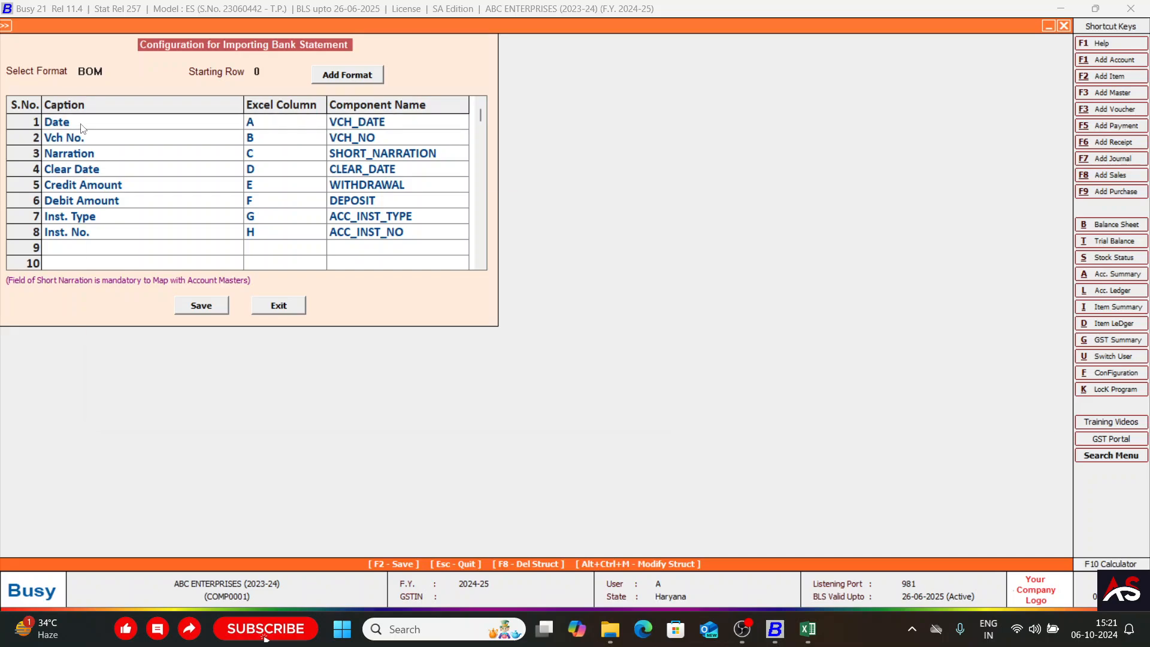
Switch to the bank statement in Excel and check the Date column's position and its header row.
{"action": "key", "text": "alt+Tab"}
{"action": "left_click", "coordinate": [52, 324]}
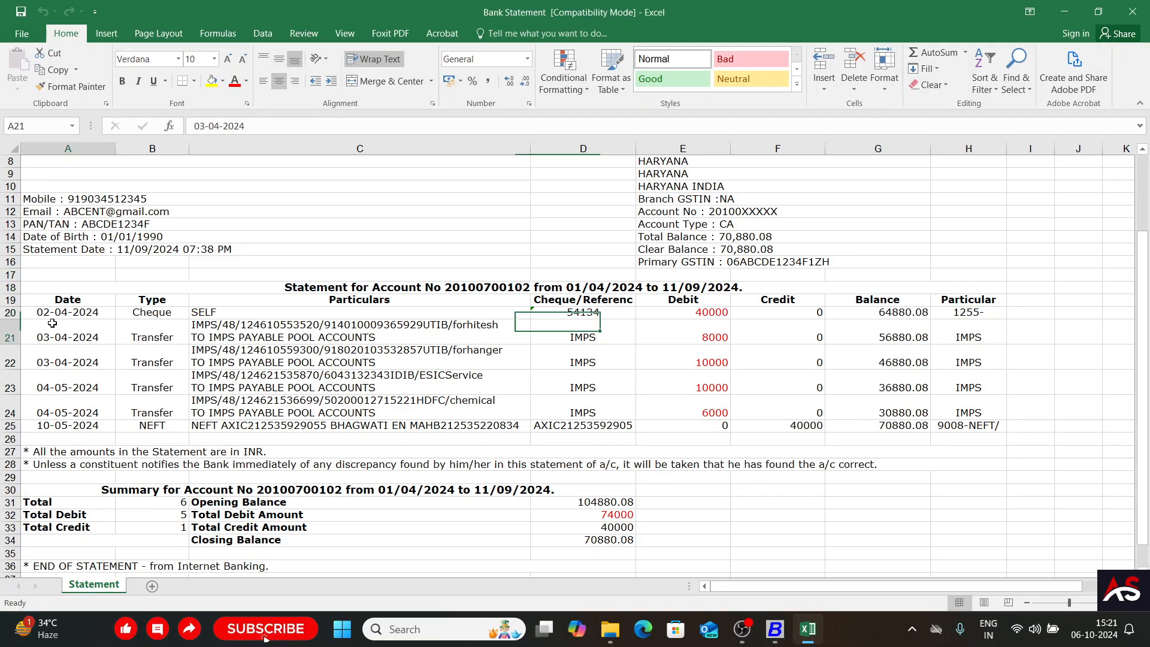
{"action": "key", "text": "Up"}
{"action": "key", "text": "Up"}
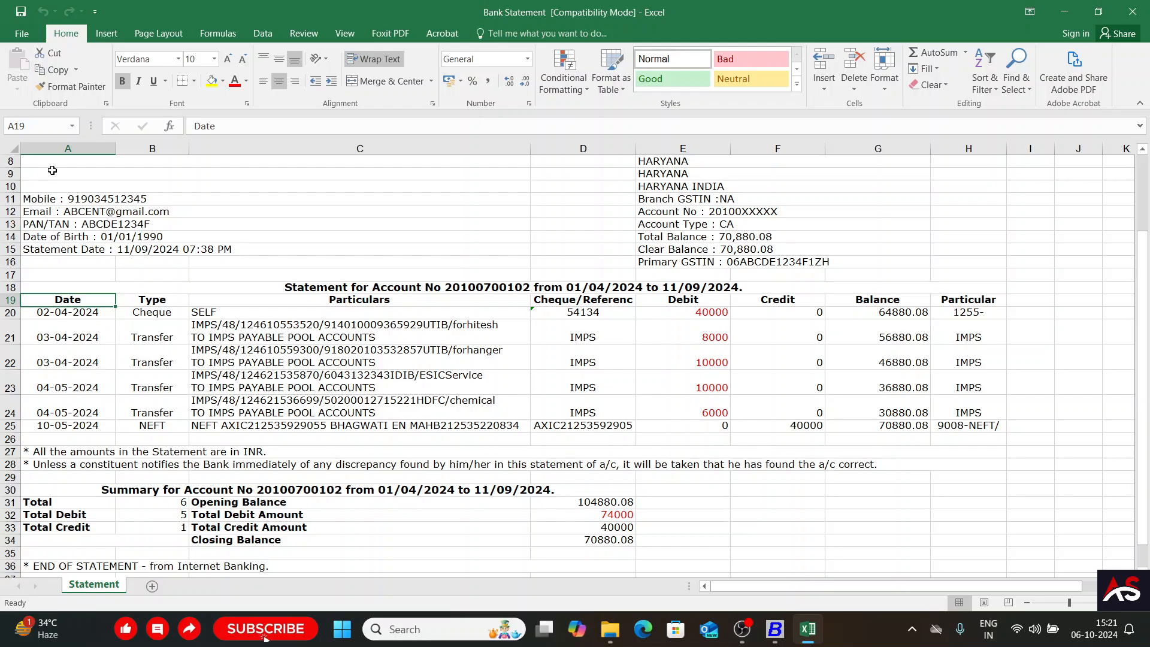
{"action": "left_click", "coordinate": [65, 324]}
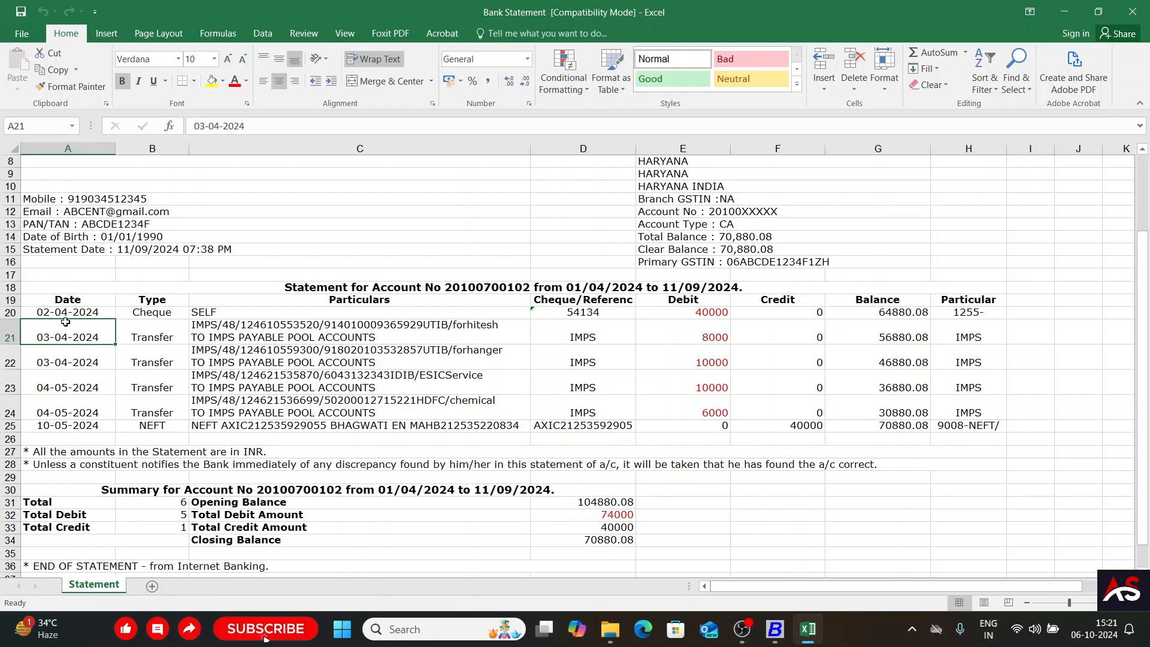
Return to Busy and check the Date row's Excel column and component name against the statement.
{"action": "key", "text": "alt+Tab"}
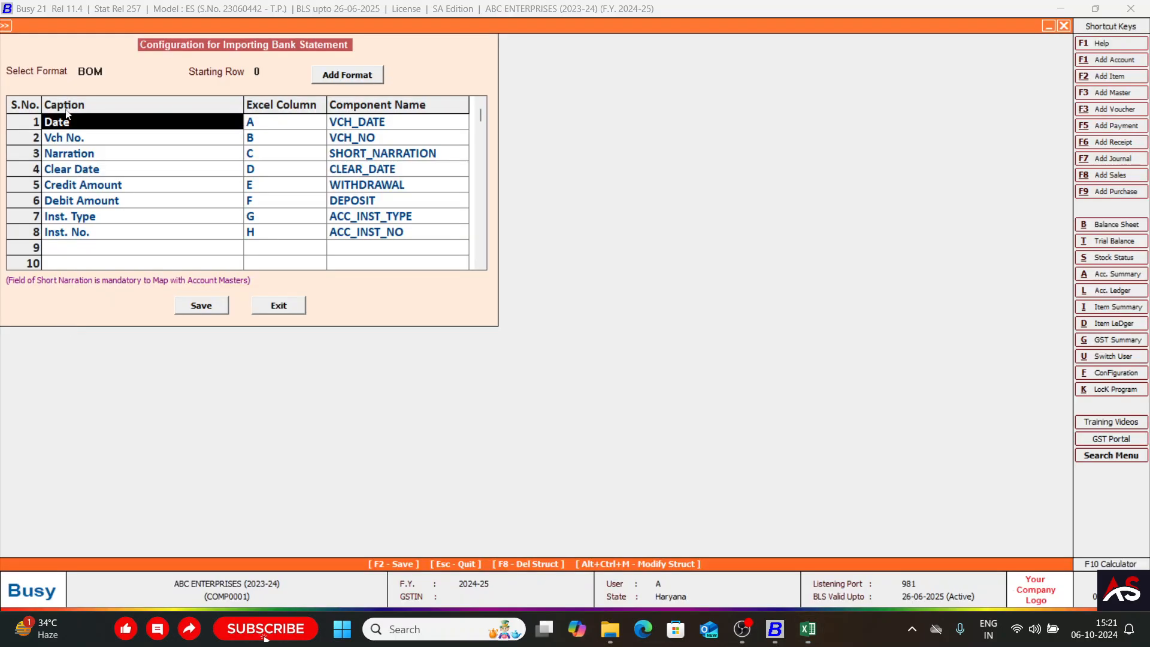
{"action": "left_click", "coordinate": [276, 127]}
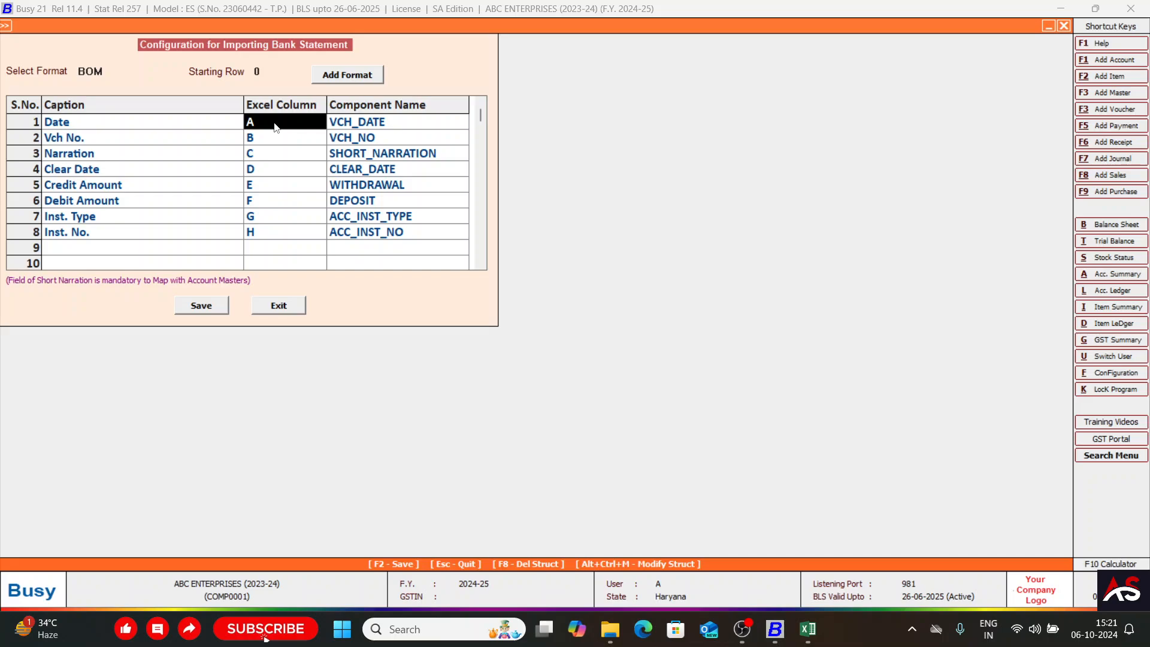
{"action": "key", "text": "Return"}
{"action": "key", "text": "Return"}
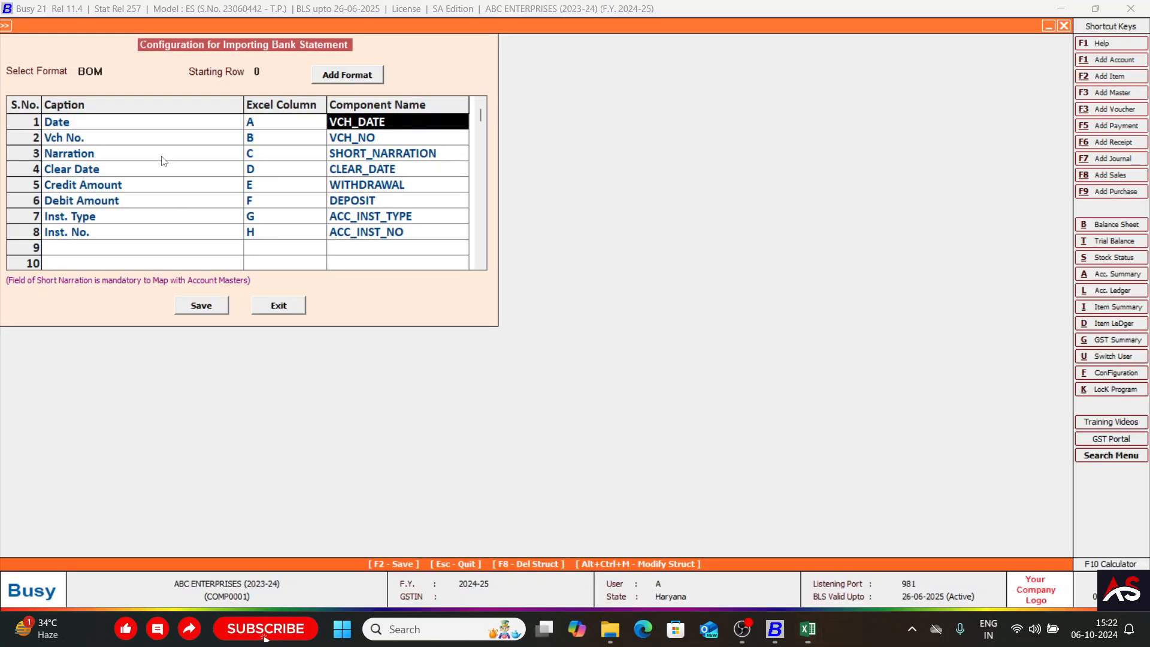
Check the statement's Type column in Excel and rename the Vch No. caption in Busy to Mode of Payment.
{"action": "left_click", "coordinate": [85, 139]}
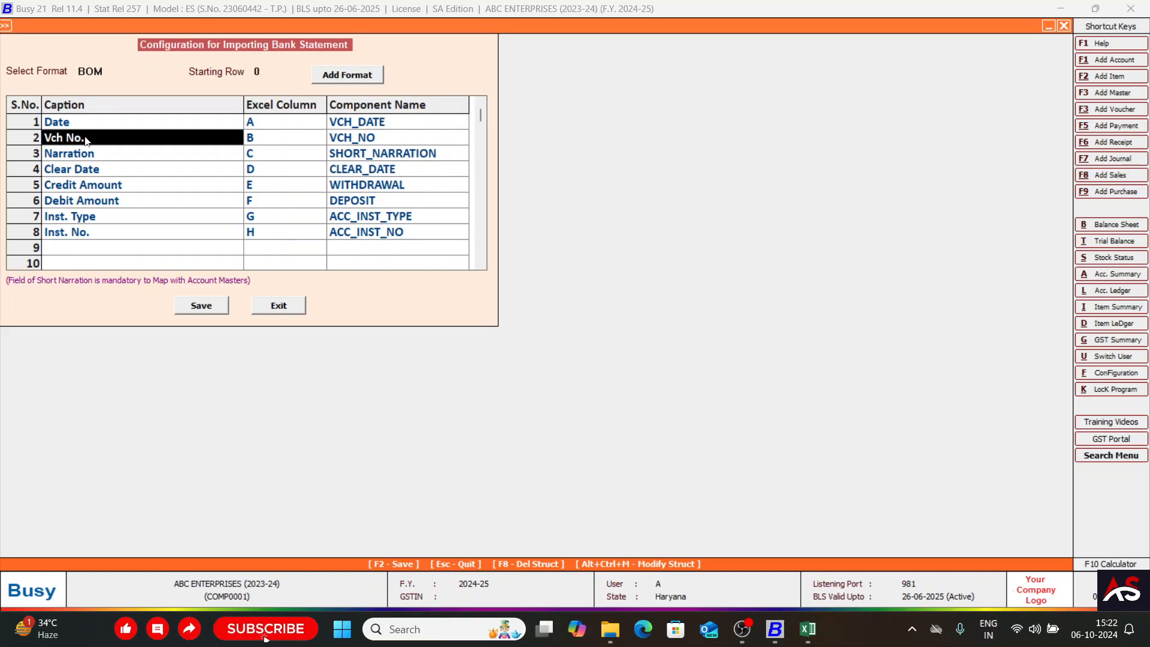
{"action": "key", "text": "alt+Tab"}
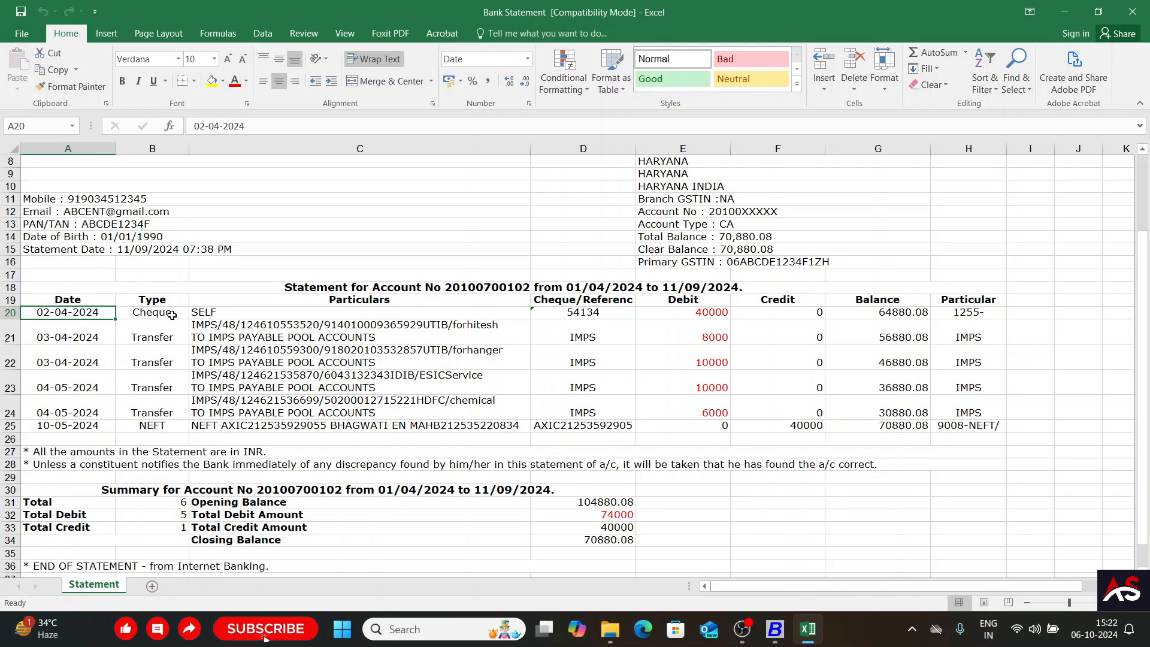
{"action": "key", "text": "alt+Tab"}
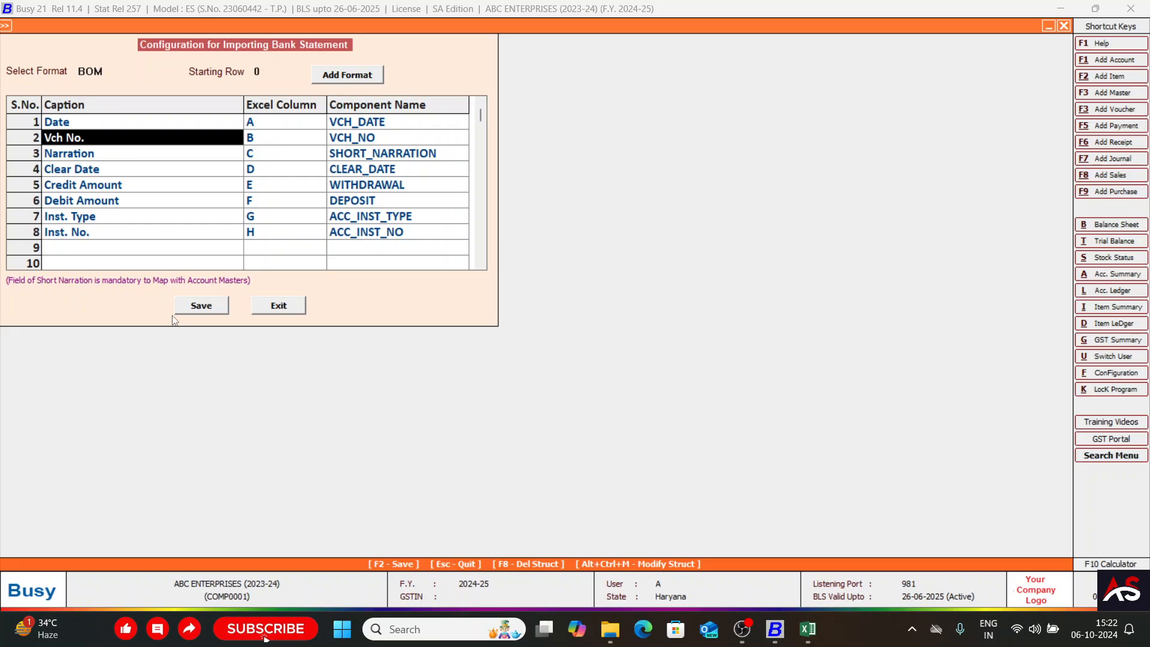
{"action": "key", "text": "alt+Tab"}
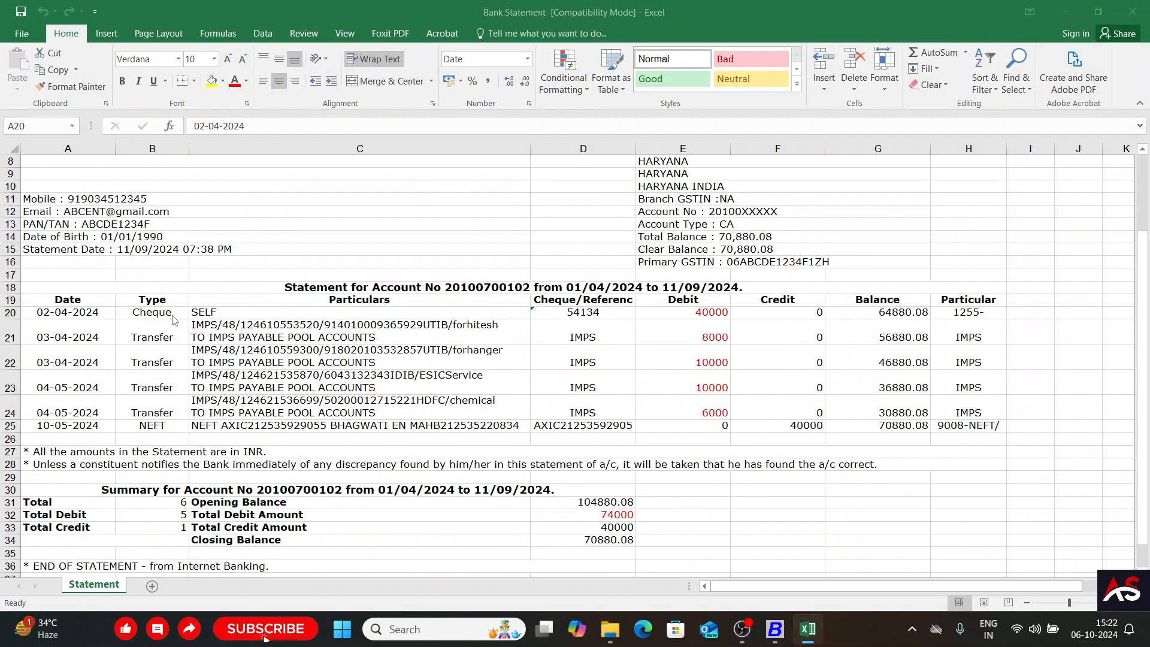
{"action": "key", "text": "alt+Tab"}
{"action": "type", "text": "Y"}
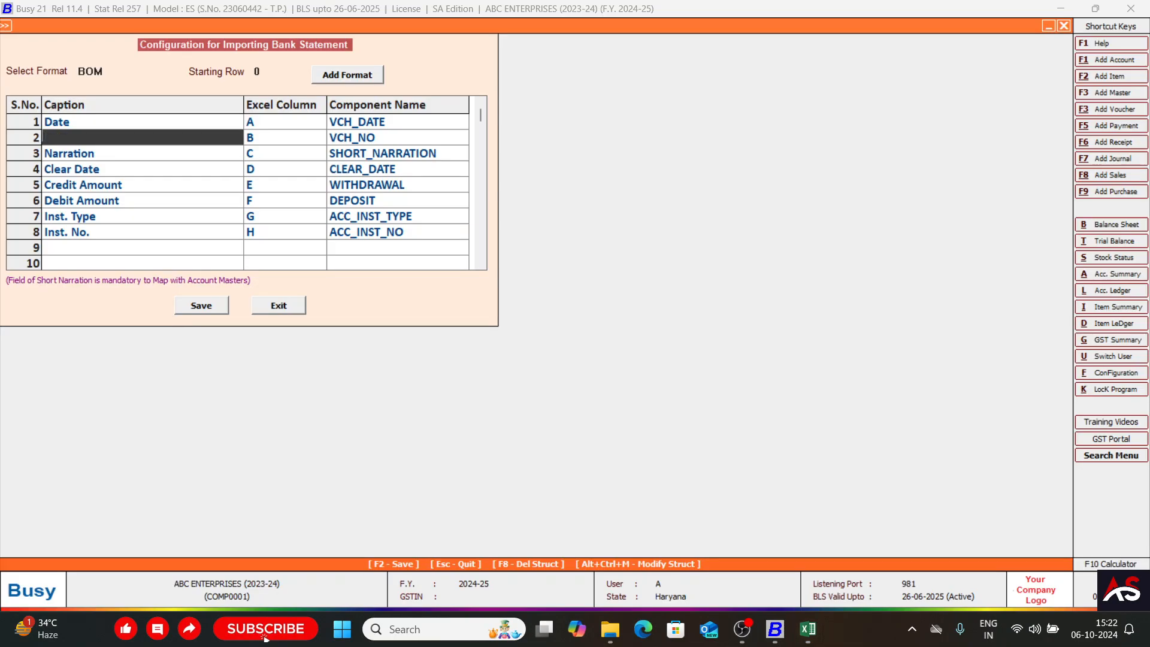
{"action": "key", "text": "alt+Tab"}
{"action": "left_click_drag", "start_coordinate": [161, 314], "coordinate": [153, 430]}
{"action": "key", "text": "alt+Tab"}
{"action": "type", "text": "Mode of Payment"}
{"action": "key", "text": "Return"}
Verify the Type column's letter in Excel, then map the Mode of Payment row to column B with component SHORT_NARRATION in Busy.
{"action": "key", "text": "alt+Tab"}
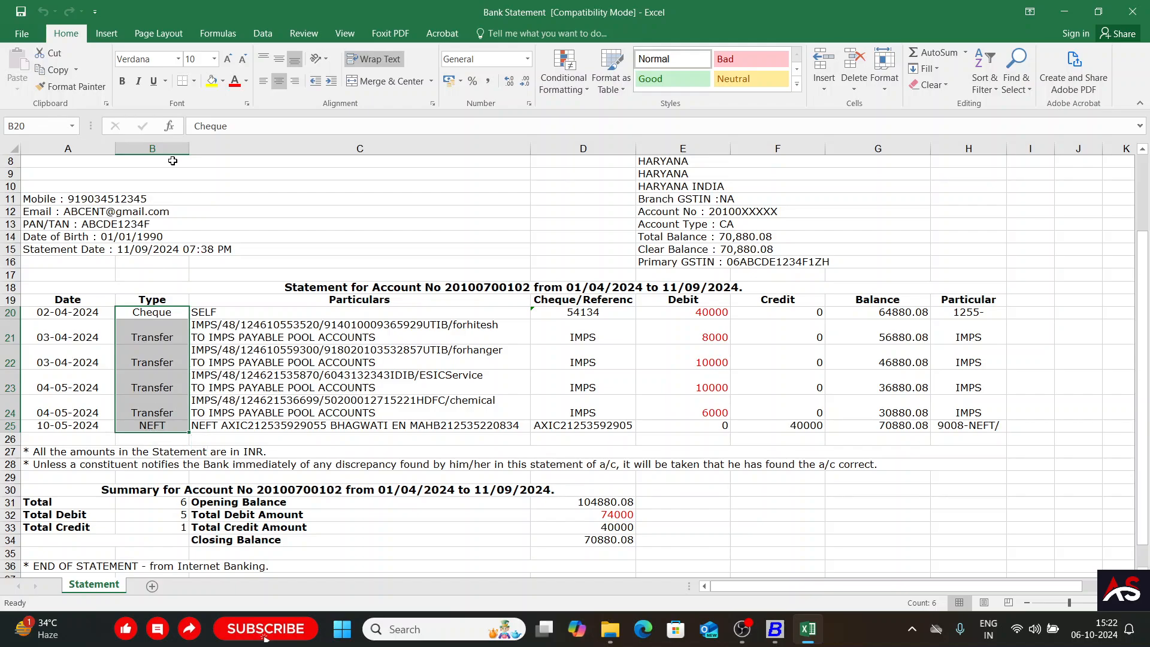
{"action": "key", "text": "alt+Tab"}
{"action": "key", "text": "Return"}
{"action": "key", "text": "Return"}
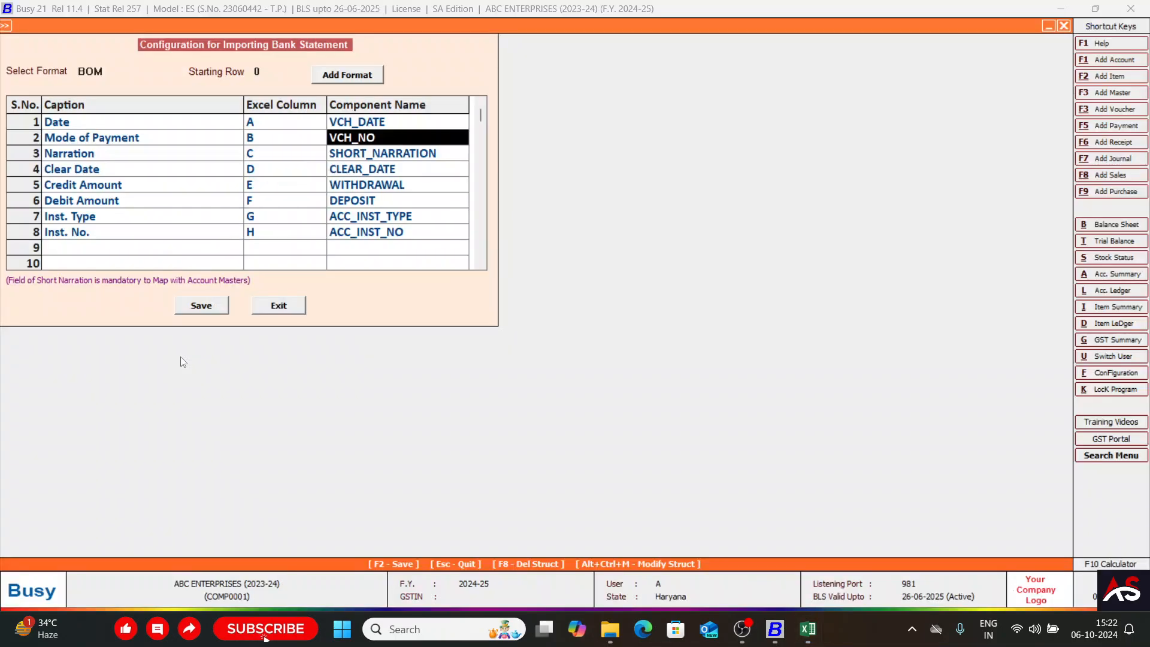
{"action": "key", "text": "Return"}
{"action": "key", "text": "BackSpace"}
{"action": "key", "text": "Return"}
{"action": "type", "text": "short"}
{"action": "key", "text": "Return"}
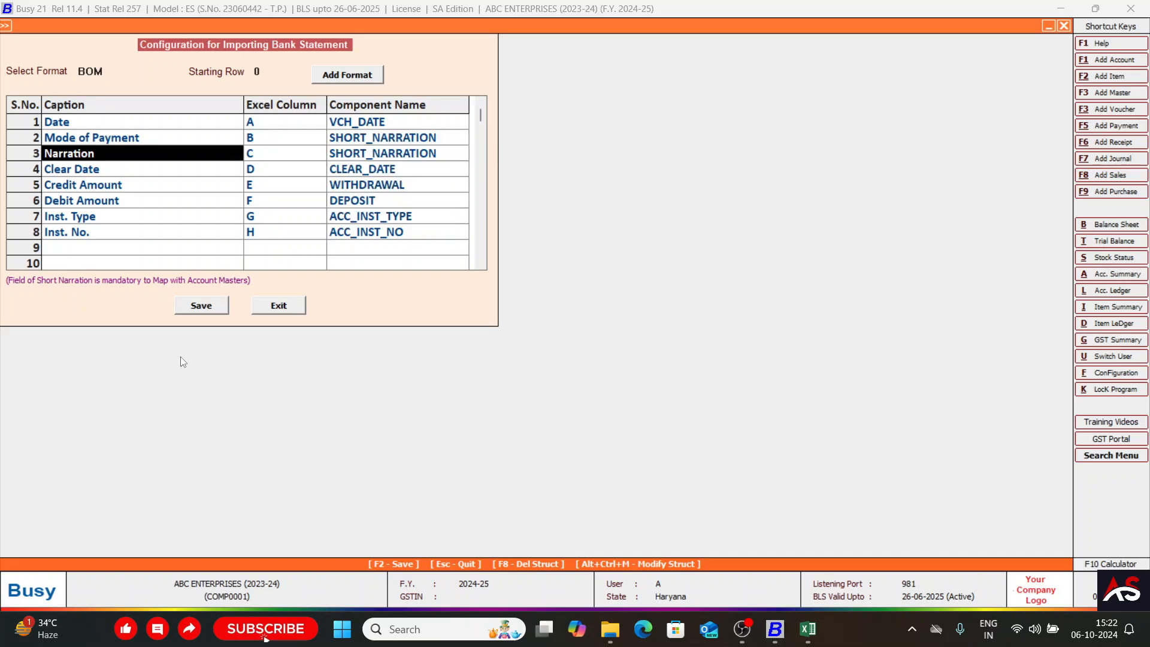
Check the statement's Particulars column in Excel and rename the Narration caption in Busy to Long Narration.
{"action": "key", "text": "Up"}
{"action": "key", "text": "alt+Tab"}
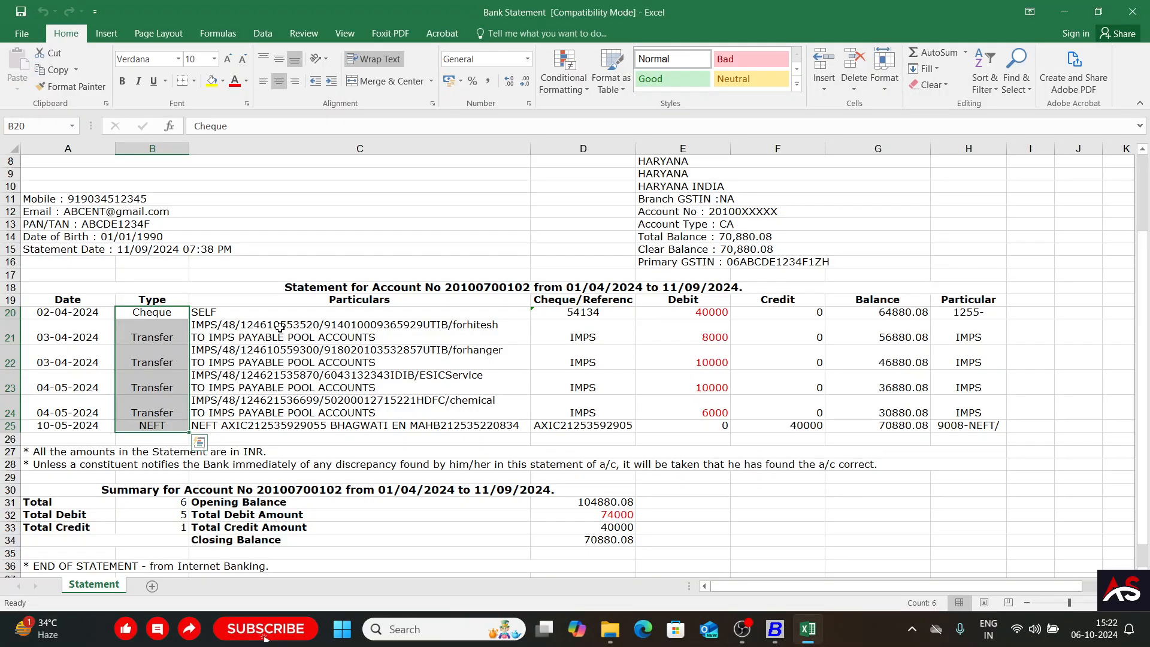
{"action": "left_click", "coordinate": [283, 328]}
{"action": "left_click", "coordinate": [269, 311]}
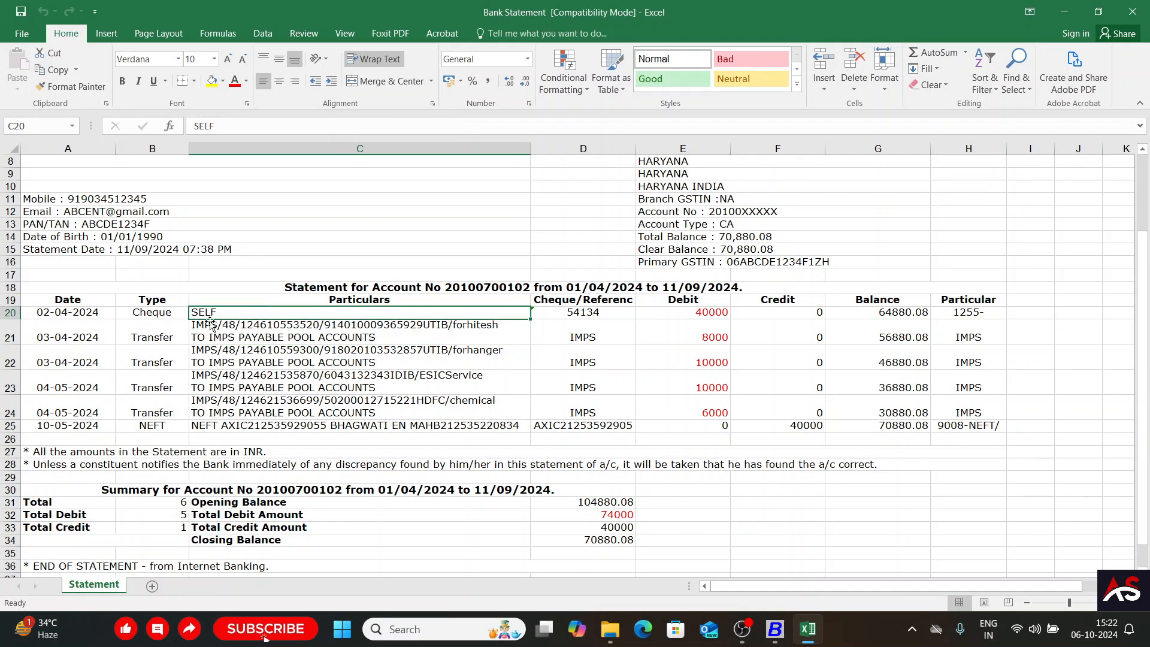
{"action": "key", "text": "alt+Tab"}
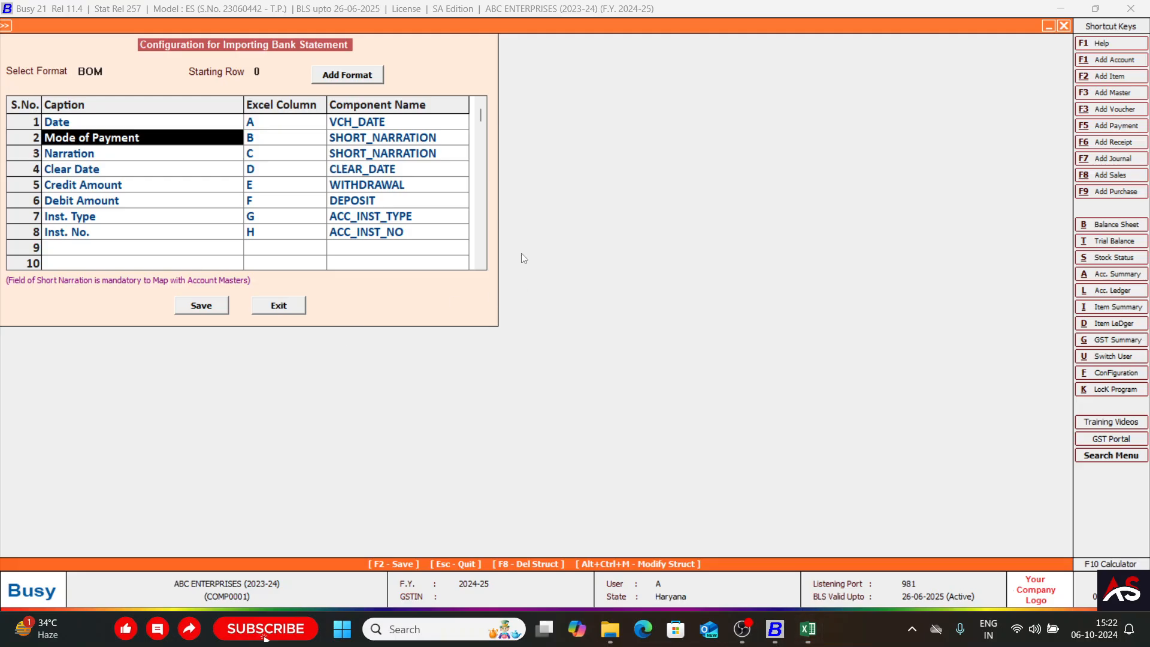
{"action": "key", "text": "Return"}
{"action": "key", "text": "Return"}
{"action": "key", "text": "Return"}
{"action": "key", "text": "Return"}
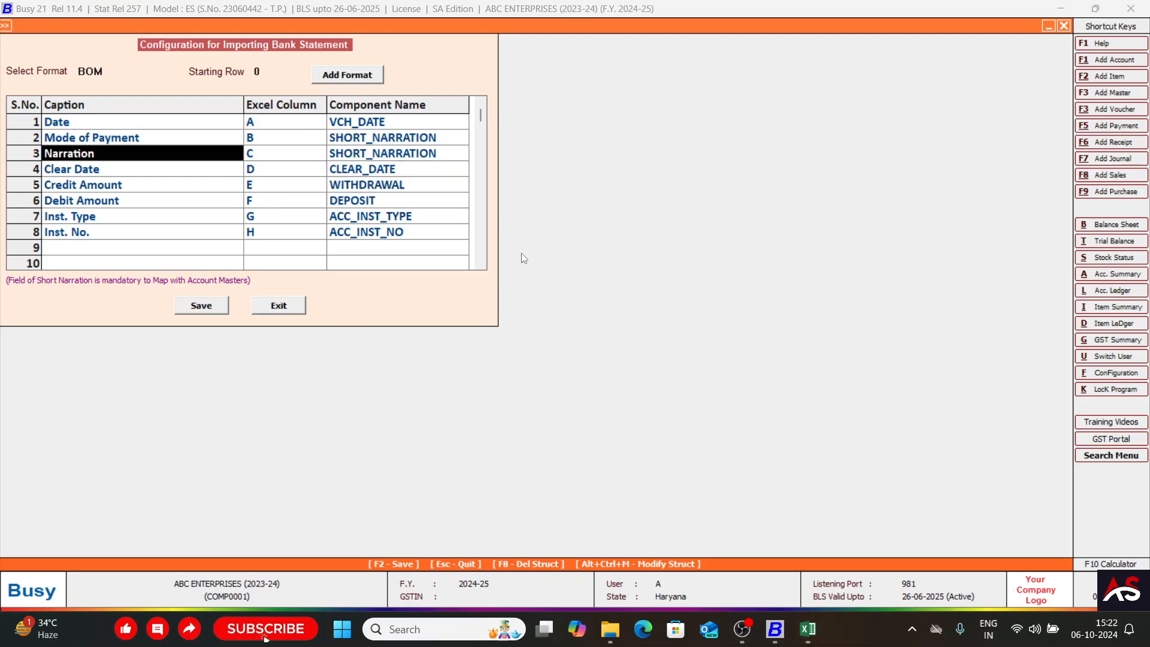
{"action": "key", "text": "alt+Tab"}
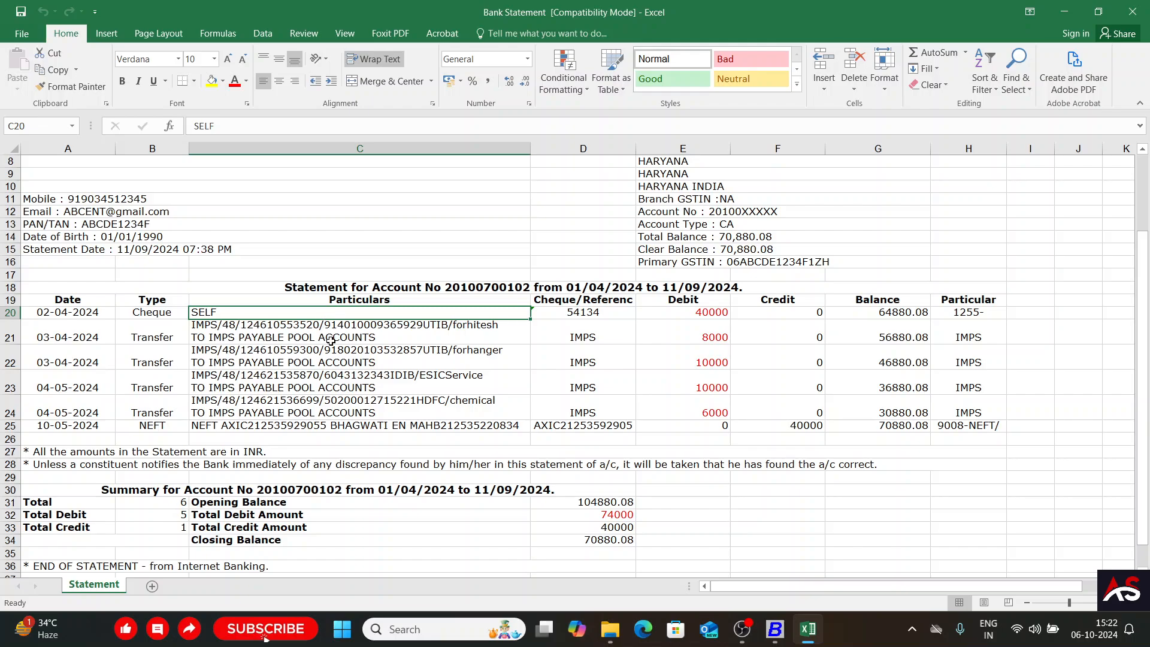
{"action": "key", "text": "alt+Tab"}
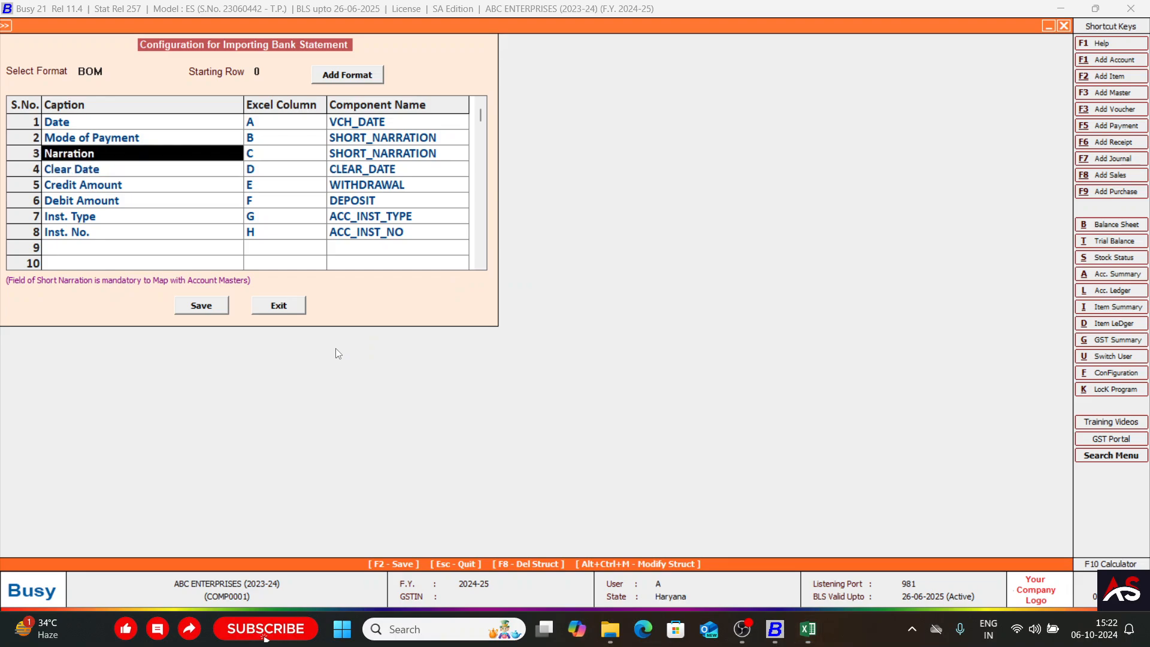
{"action": "type", "text": "Long N"}
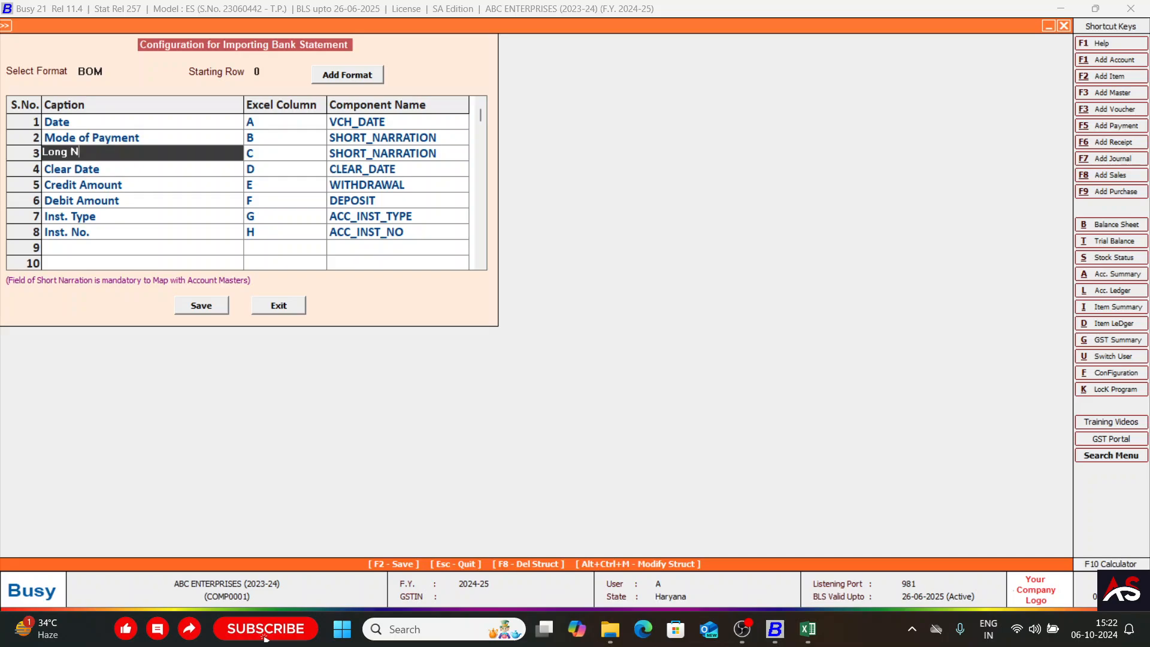
{"action": "type", "text": "arration"}
{"action": "key", "text": "Return"}
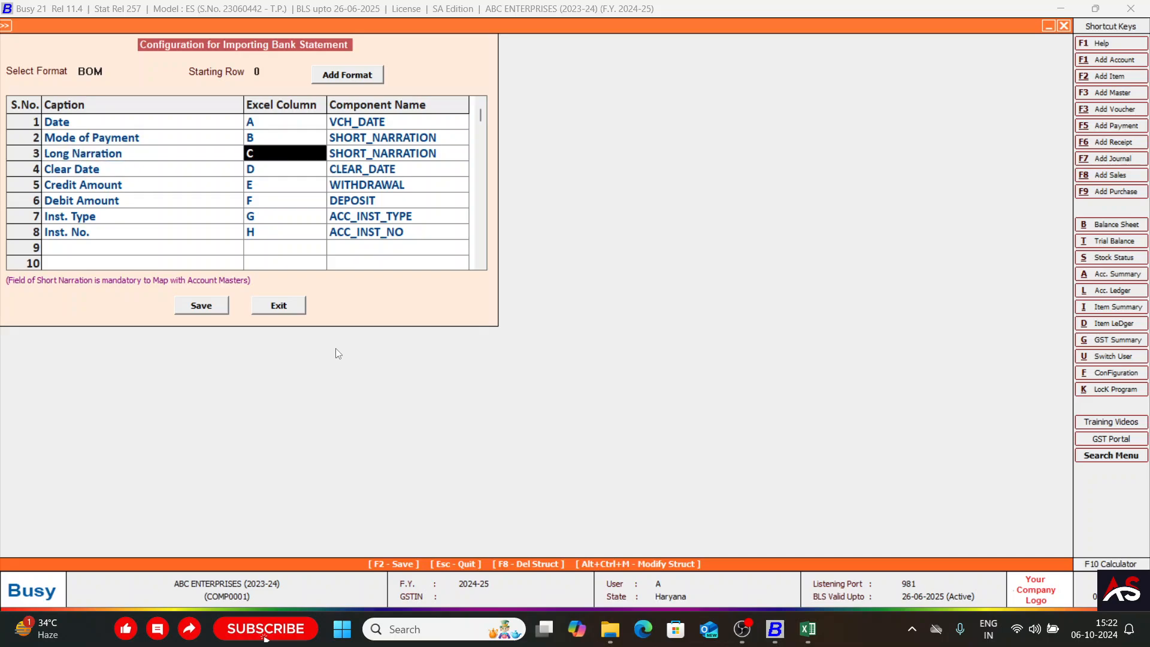
Verify the Particulars column in Excel and map the Long Narration row in Busy to column C with component LONG_NARRATION1.
{"action": "key", "text": "alt+Tab"}
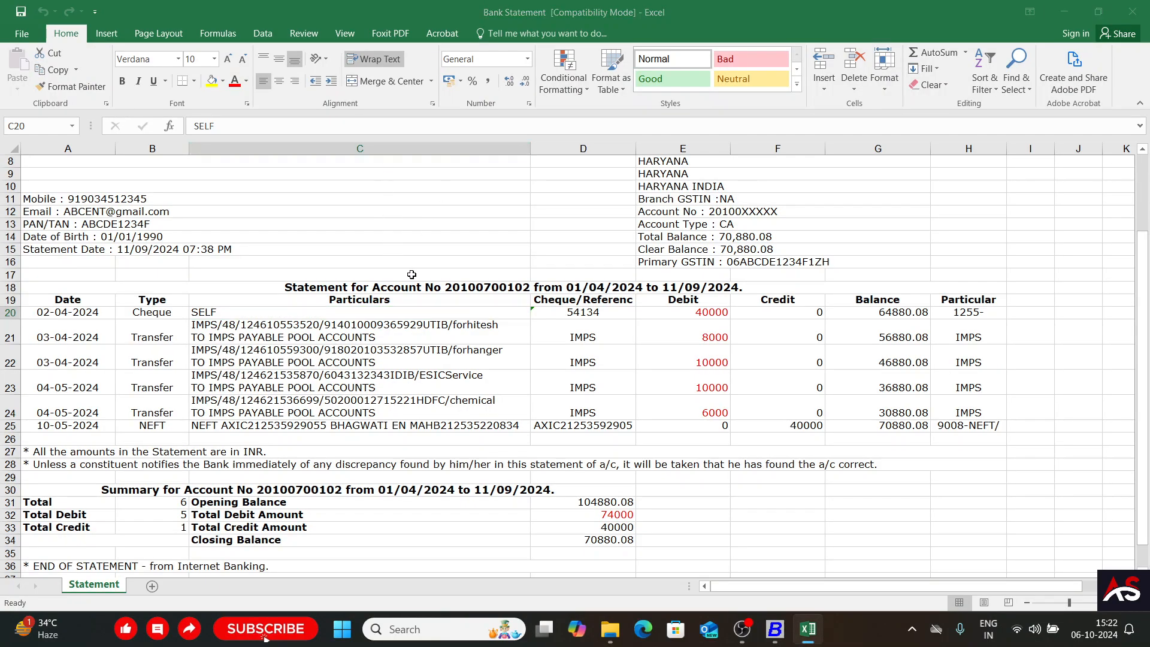
{"action": "key", "text": "alt+Tab"}
{"action": "key", "text": "Return"}
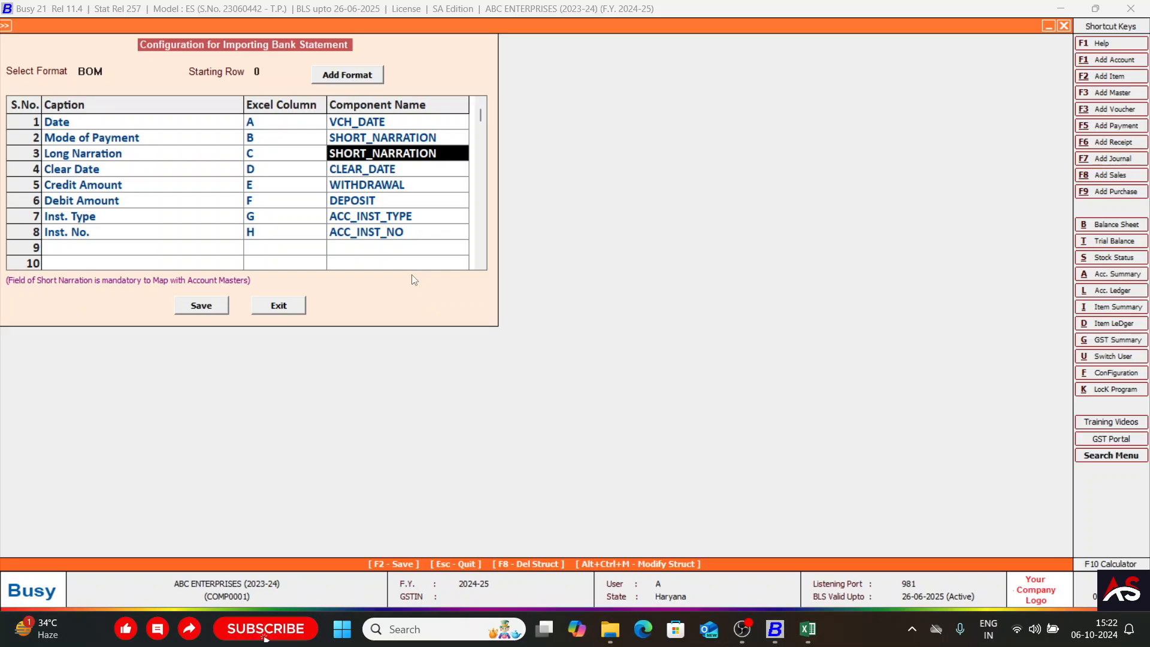
{"action": "key", "text": "alt+Tab"}
{"action": "key", "text": "alt+Tab"}
{"action": "key", "text": "Return"}
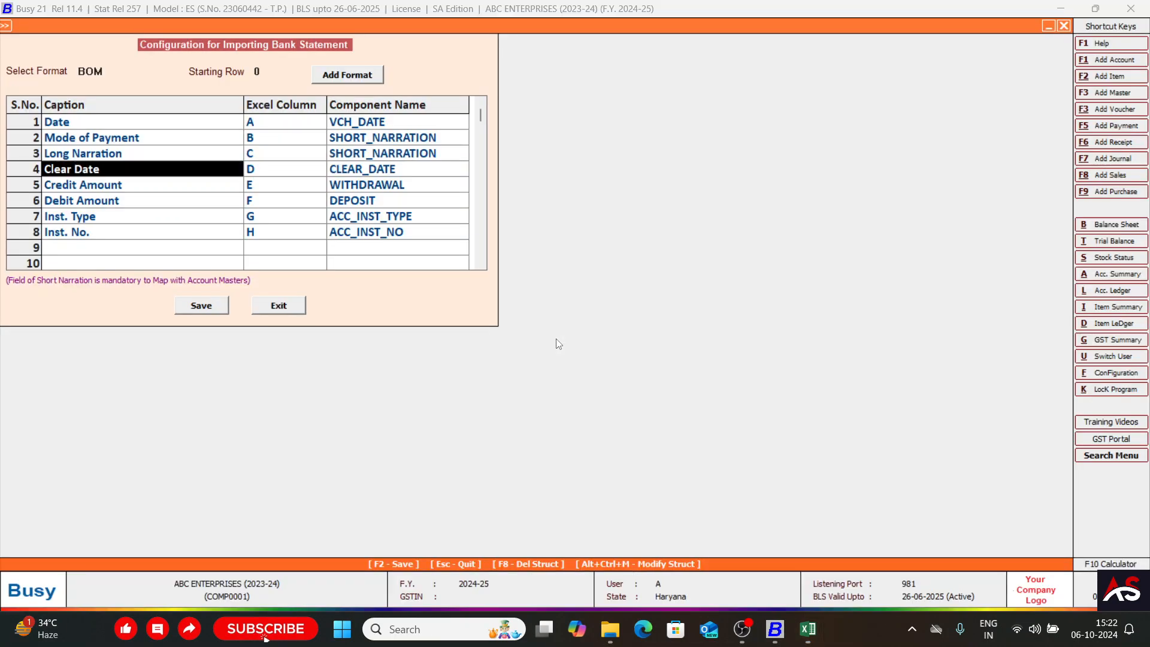
{"action": "key", "text": "Left"}
{"action": "key", "text": "space"}
{"action": "key", "text": "BackSpace"}
{"action": "key", "text": "Left"}
{"action": "key", "text": "space"}
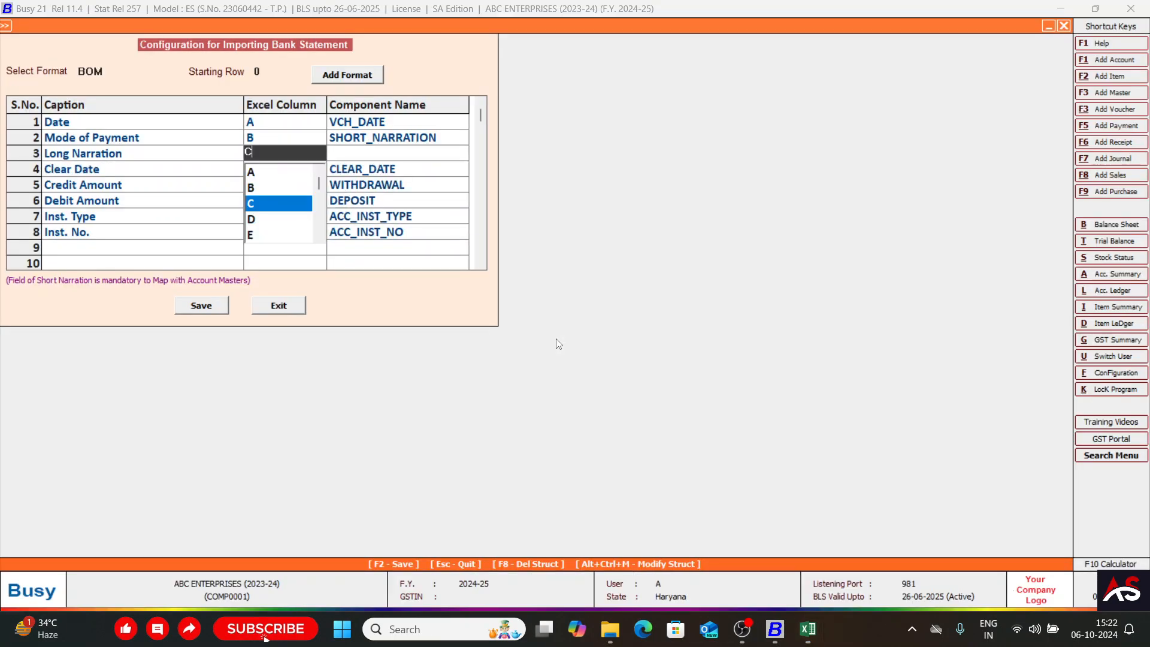
{"action": "key", "text": "Return"}
{"action": "type", "text": "long"}
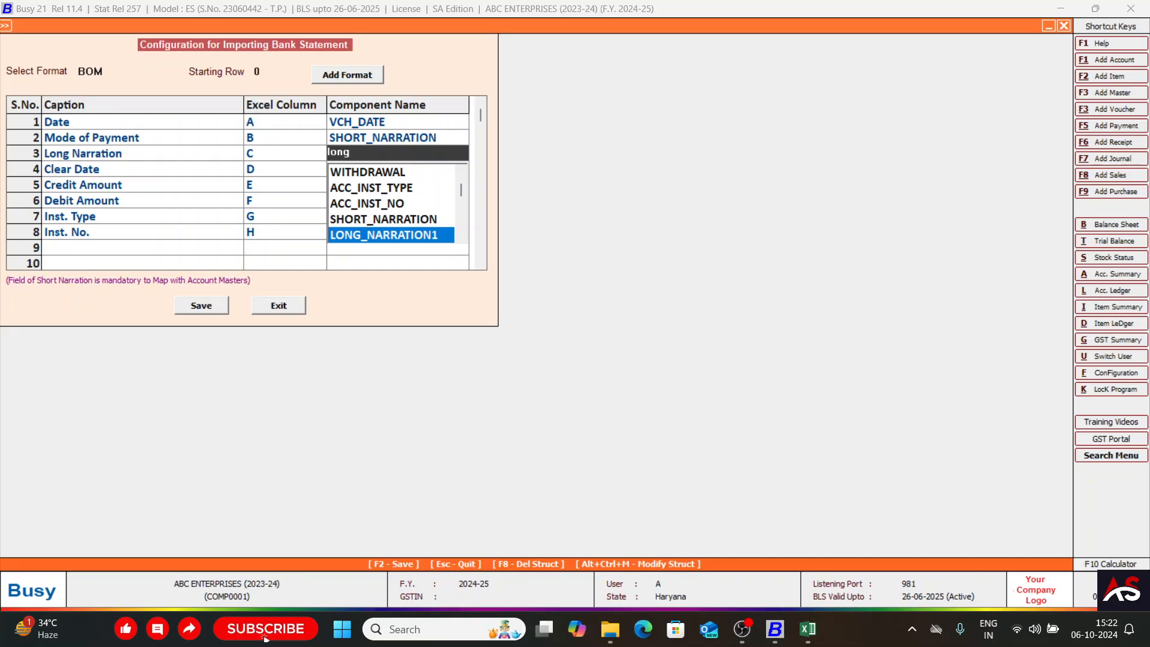
{"action": "key", "text": "Return"}
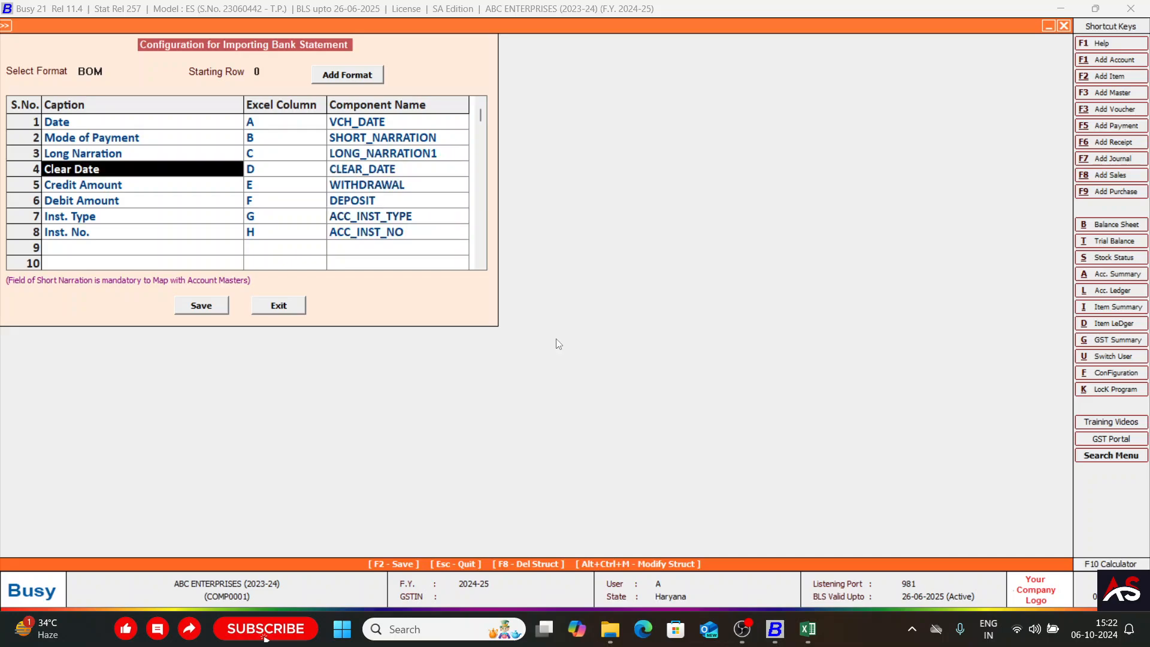
Check the statement's Cheque/Reference column in Excel and rename the Clear Date caption in Busy to Cheque/Ref No.
{"action": "key", "text": "alt+Tab"}
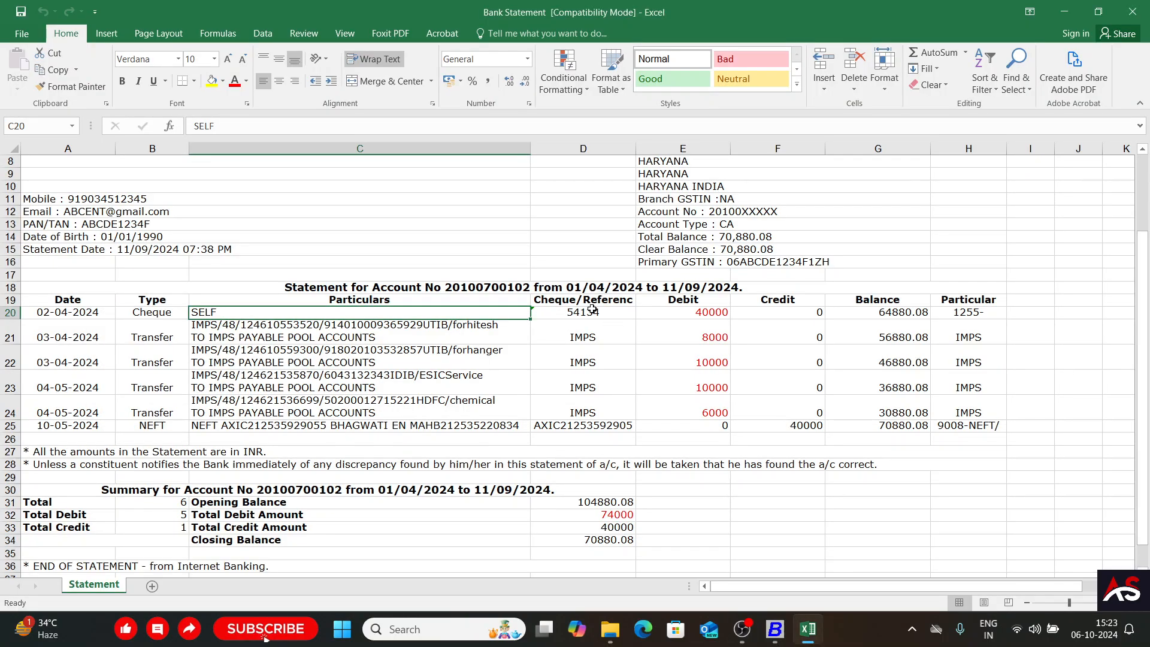
{"action": "key", "text": "alt+Tab"}
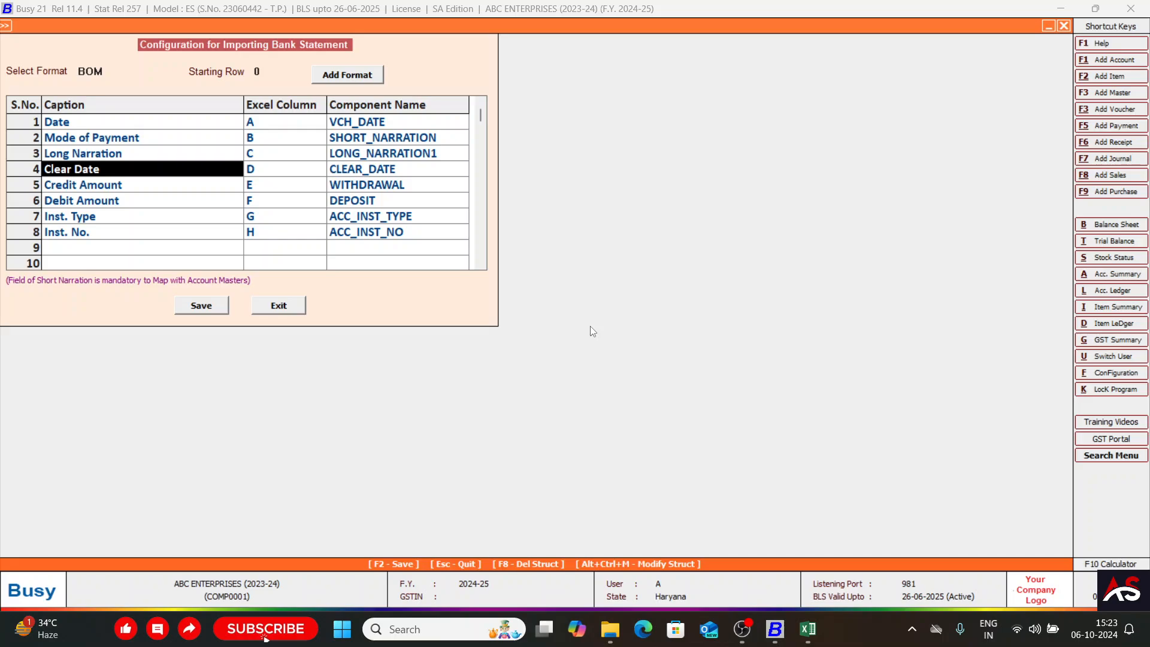
{"action": "type", "text": "Che"}
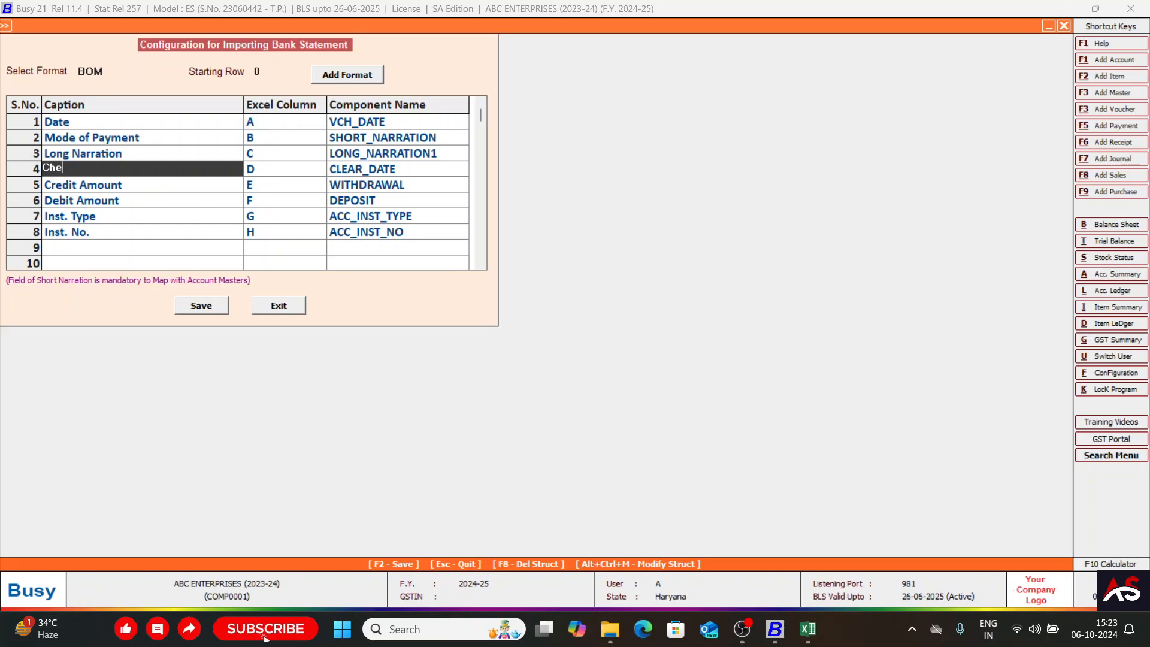
{"action": "type", "text": "eque"}
{"action": "key", "text": "BackSpace"}
{"action": "key", "text": "BackSpace"}
{"action": "key", "text": "BackSpace"}
{"action": "type", "text": "/Ref N"}
{"action": "key", "text": "Return"}
Verify the Cheque/Reference column's letter in Excel and map the Cheque/Ref No. row in Busy to column D with component ACC_INST_NO.
{"action": "key", "text": "alt+Tab"}
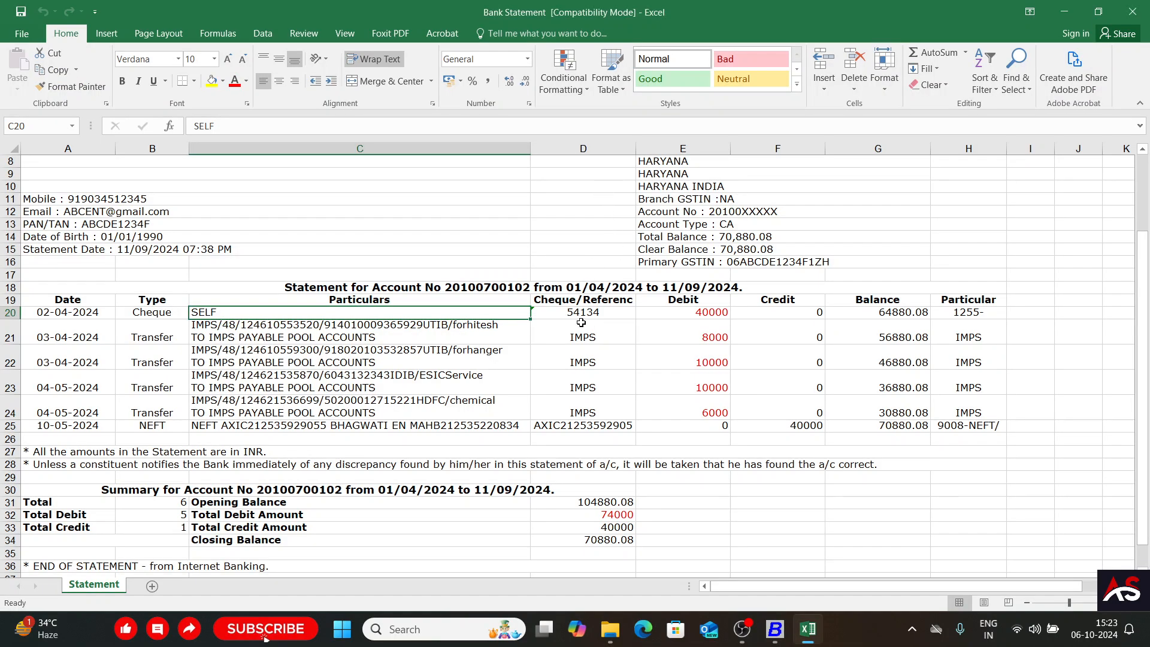
{"action": "key", "text": "alt+Tab"}
{"action": "type", "text": "D"}
{"action": "key", "text": "Return"}
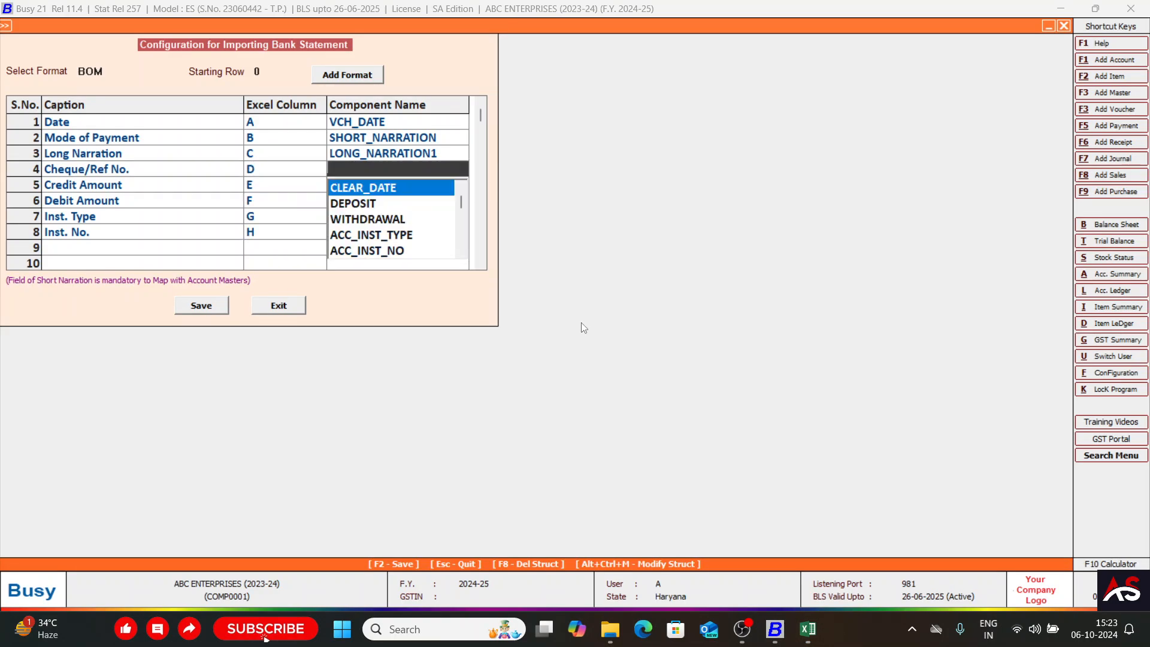
{"action": "type", "text": "acc"}
{"action": "key", "text": "Down"}
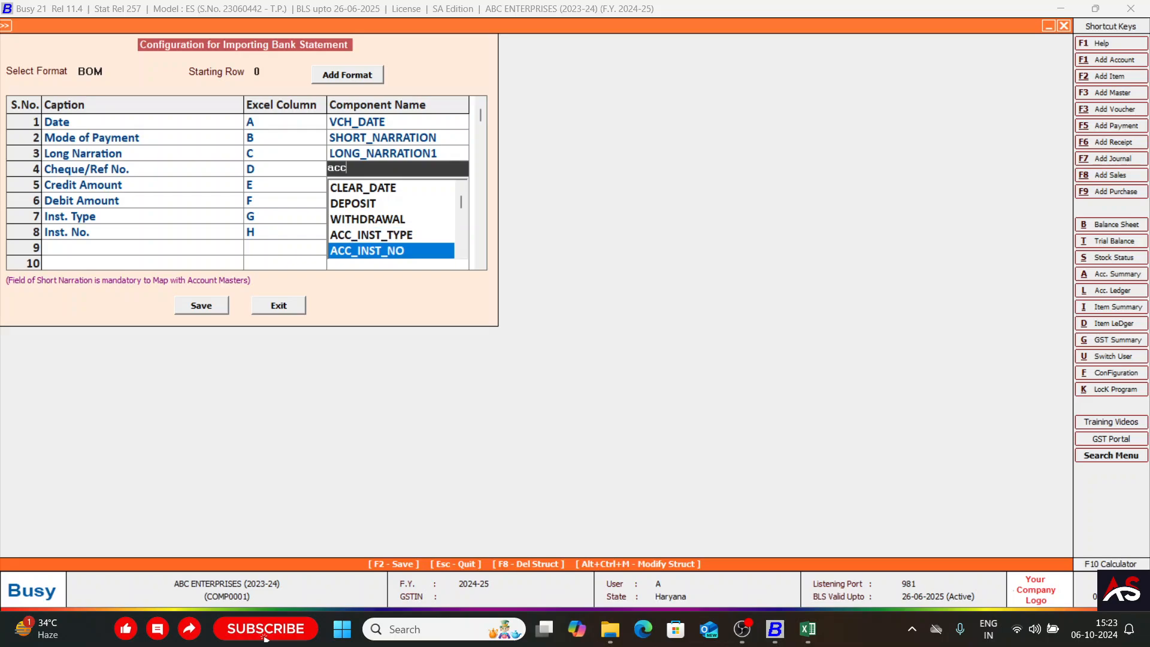
{"action": "key", "text": "Return"}
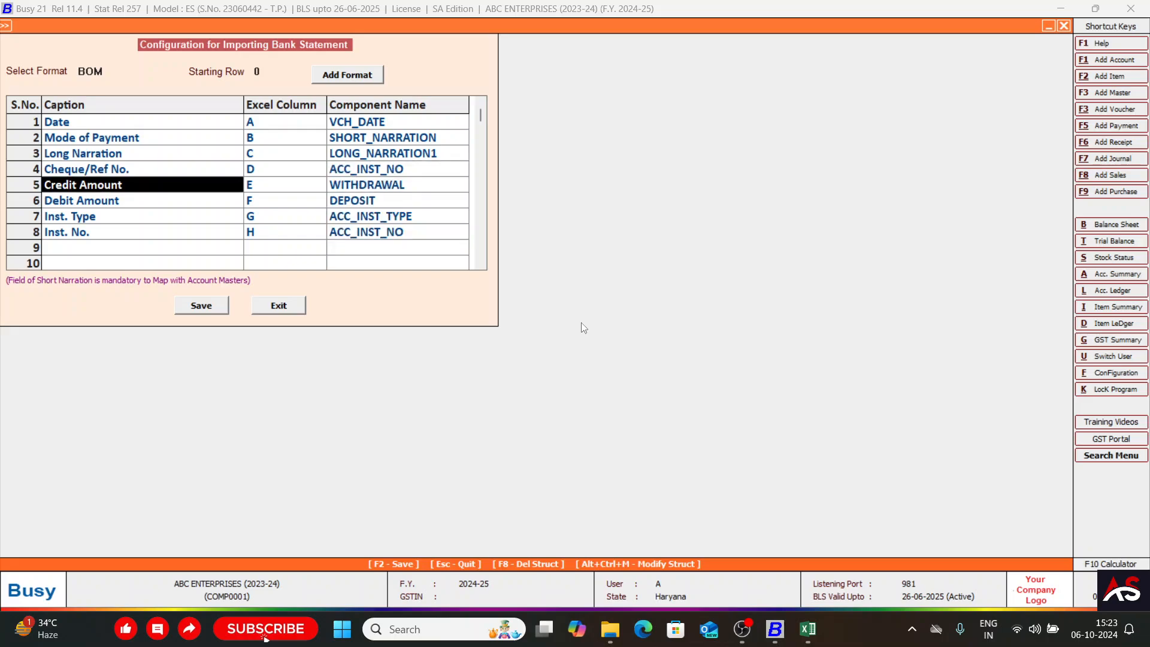
Recheck the Cheque/Ref No. row's mapping against the Excel statement, then switch back to Excel to view the Debit column.
{"action": "key", "text": "Up"}
{"action": "key", "text": "alt+Tab"}
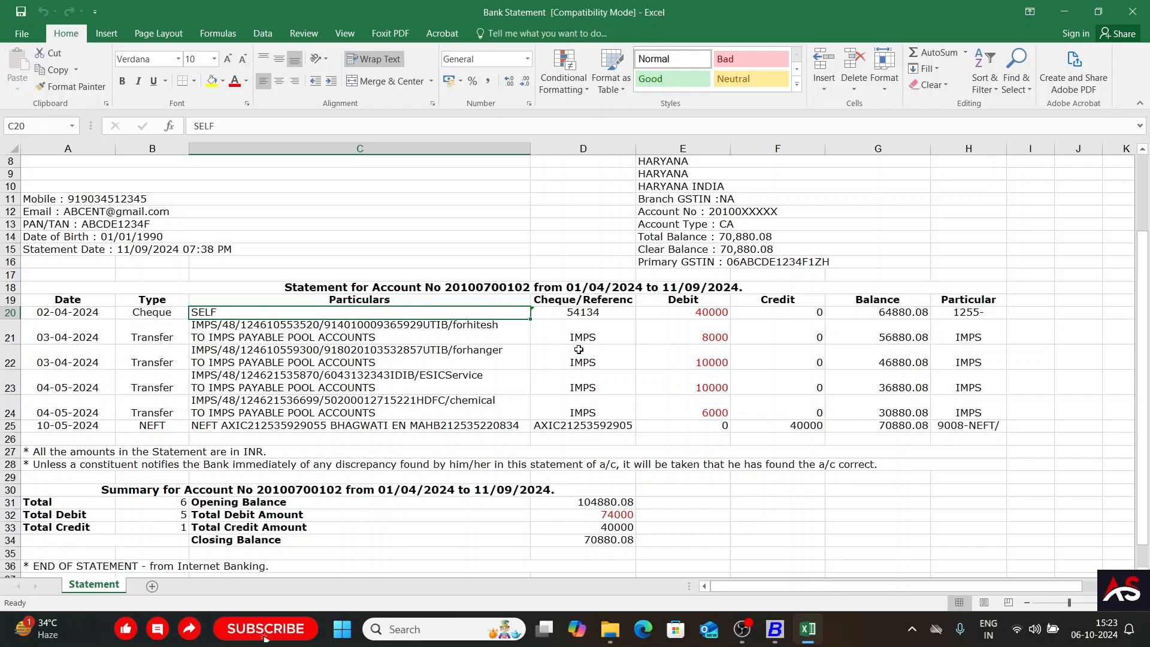
{"action": "key", "text": "alt+Tab"}
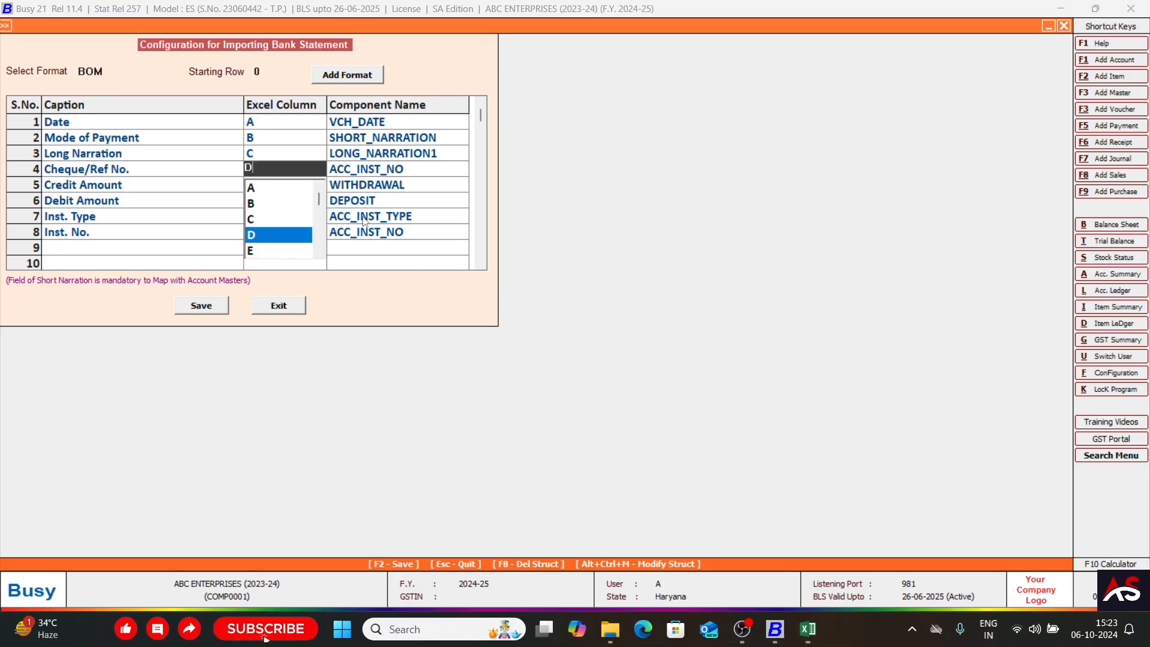
{"action": "key", "text": "Return"}
{"action": "key", "text": "Return"}
{"action": "key", "text": "alt+Tab"}
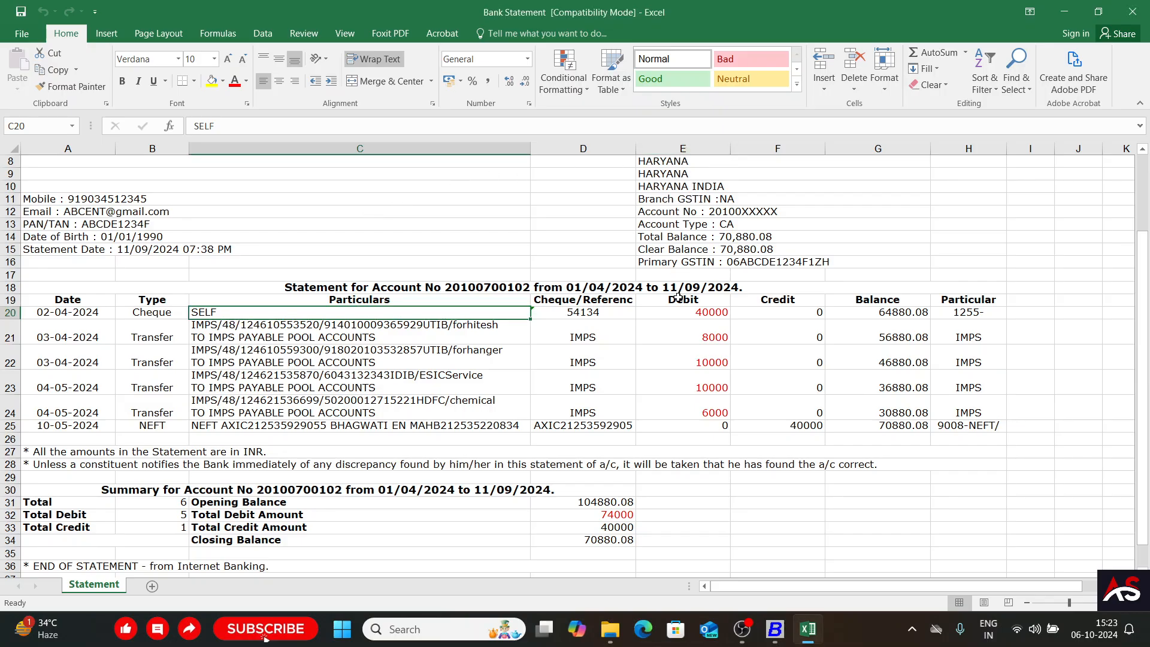
Check the statement's Debit column in Excel and confirm column E with component WITHDRAWAL for the Credit Amount row in Busy.
{"action": "key", "text": "alt+Tab"}
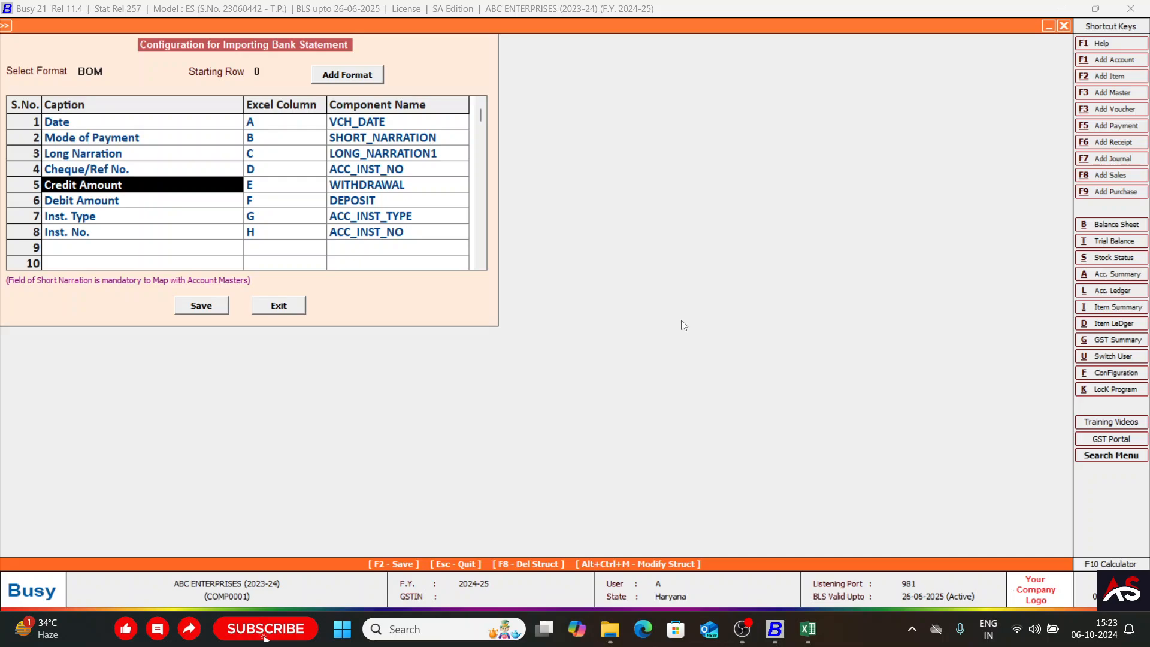
{"action": "key", "text": "alt+Tab"}
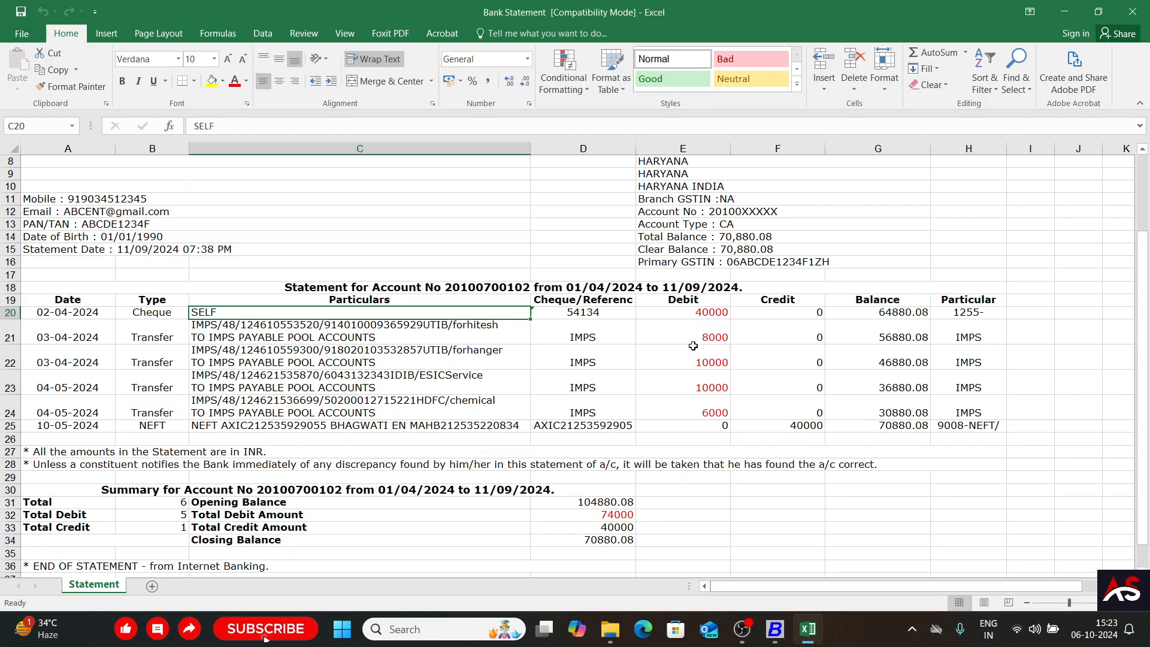
{"action": "key", "text": "alt+Tab"}
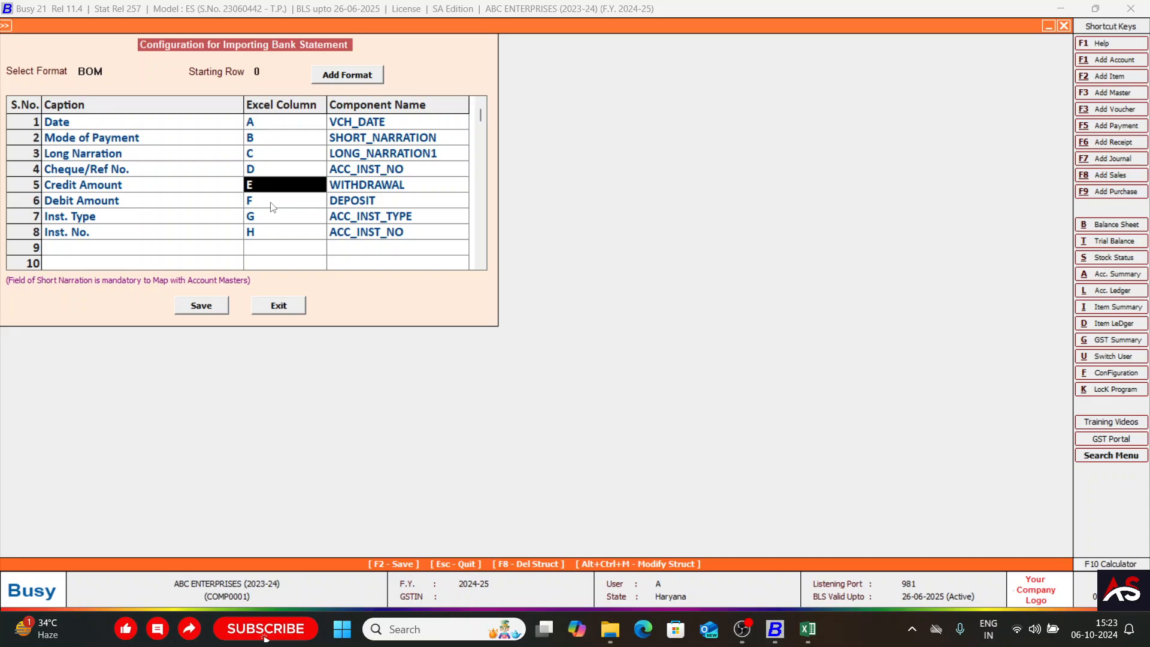
{"action": "key", "text": "alt+Tab"}
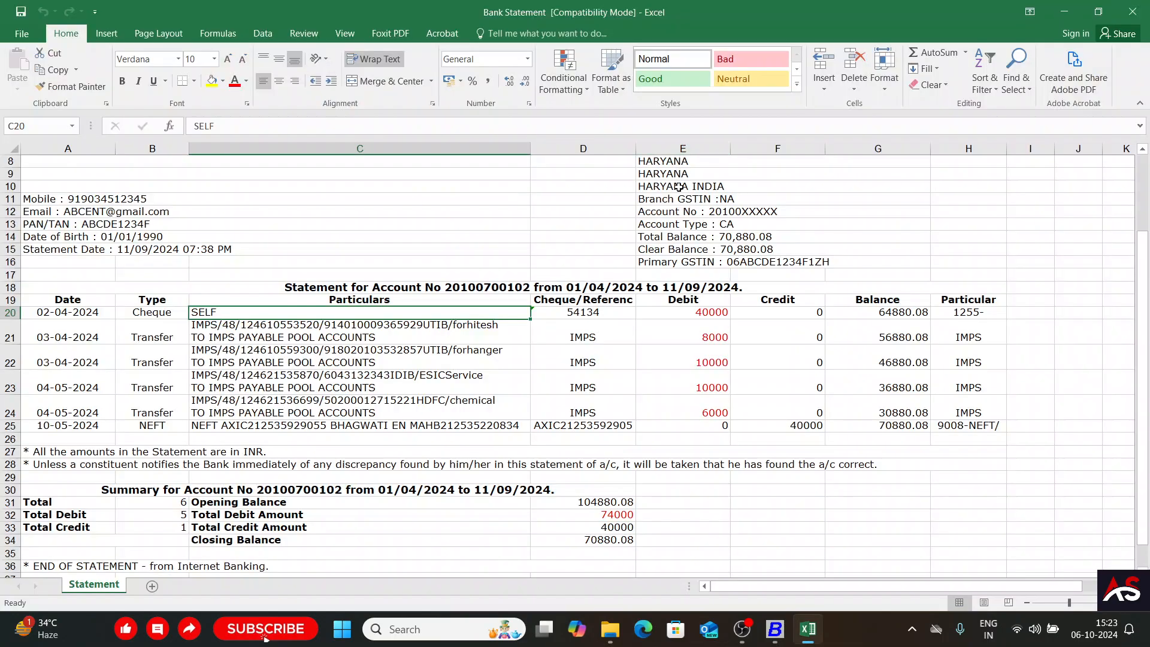
{"action": "key", "text": "alt+Tab"}
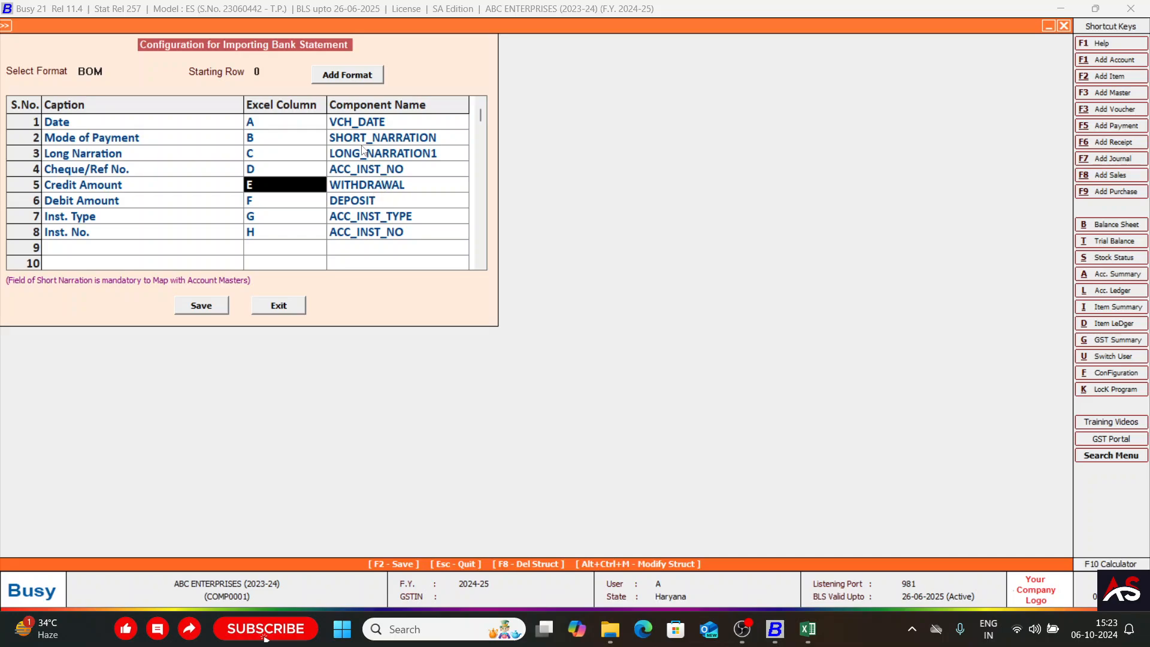
{"action": "left_click", "coordinate": [355, 189]}
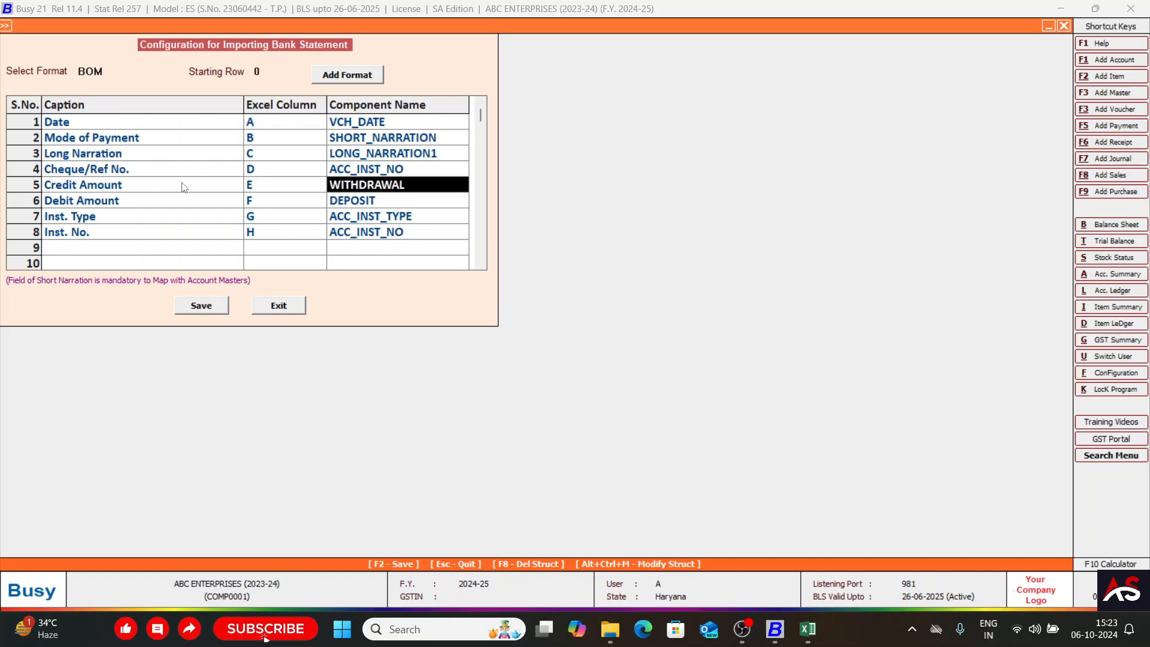
{"action": "key", "text": "Return"}
{"action": "key", "text": "Return"}
Check the statement's Credit column in Excel and confirm column F with component DEPOSIT for the Debit Amount row in Busy.
{"action": "key", "text": "alt+Tab"}
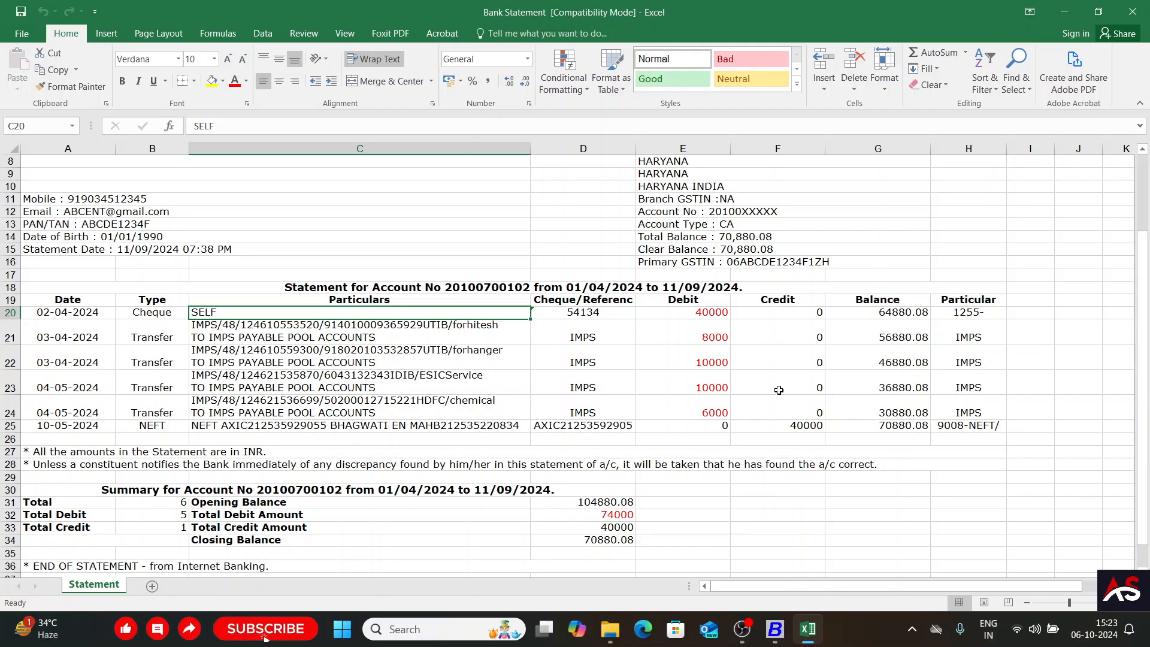
{"action": "key", "text": "alt+Tab"}
{"action": "key", "text": "Return"}
{"action": "key", "text": "Return"}
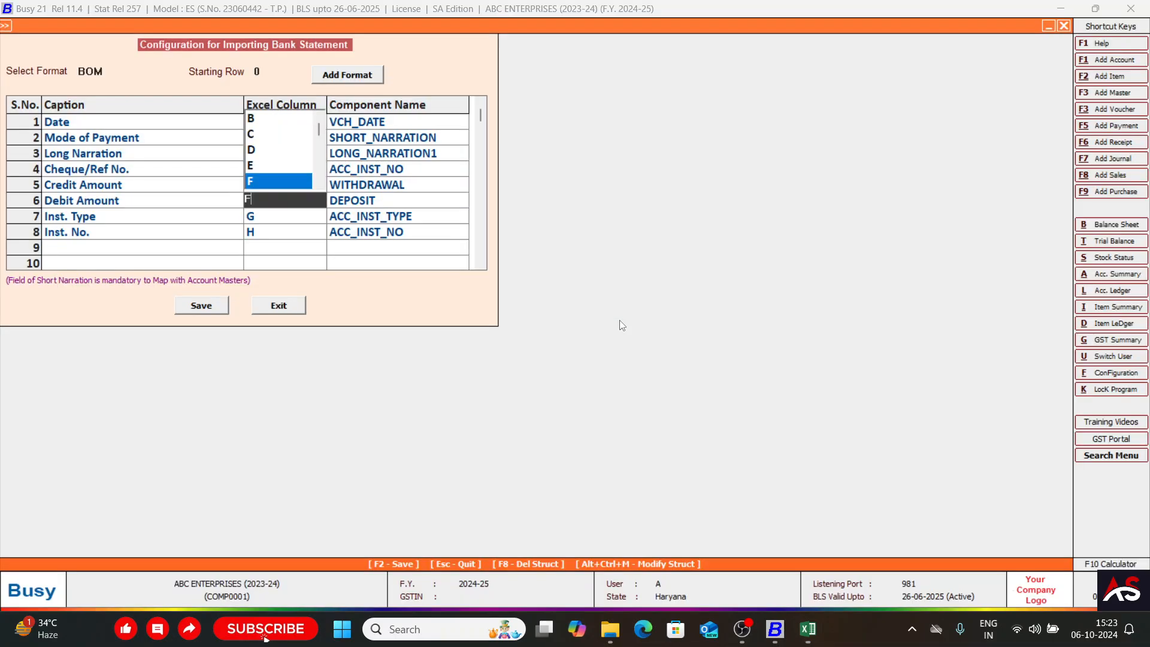
{"action": "key", "text": "Return"}
{"action": "key", "text": "Return"}
{"action": "key", "text": "Return"}
Check the statement's last columns in Excel, then delete the Inst. Type and Inst. No. rows in Busy and save the BOM format.
{"action": "key", "text": "alt+Tab"}
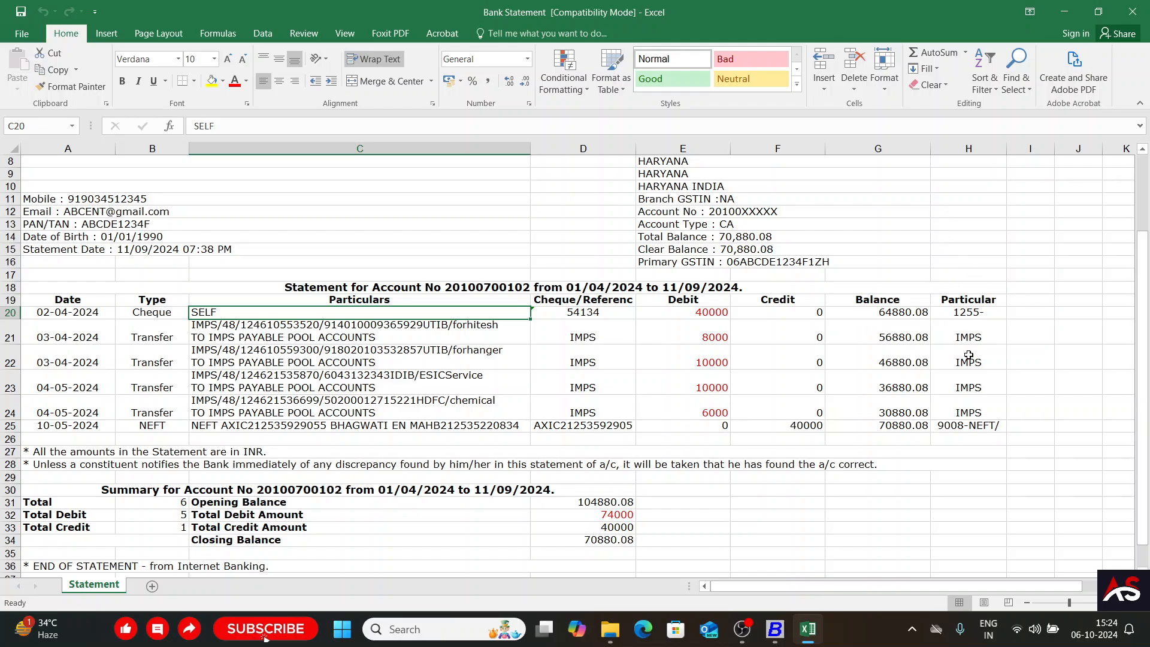
{"action": "key", "text": "alt+Tab"}
{"action": "key", "text": "Left"}
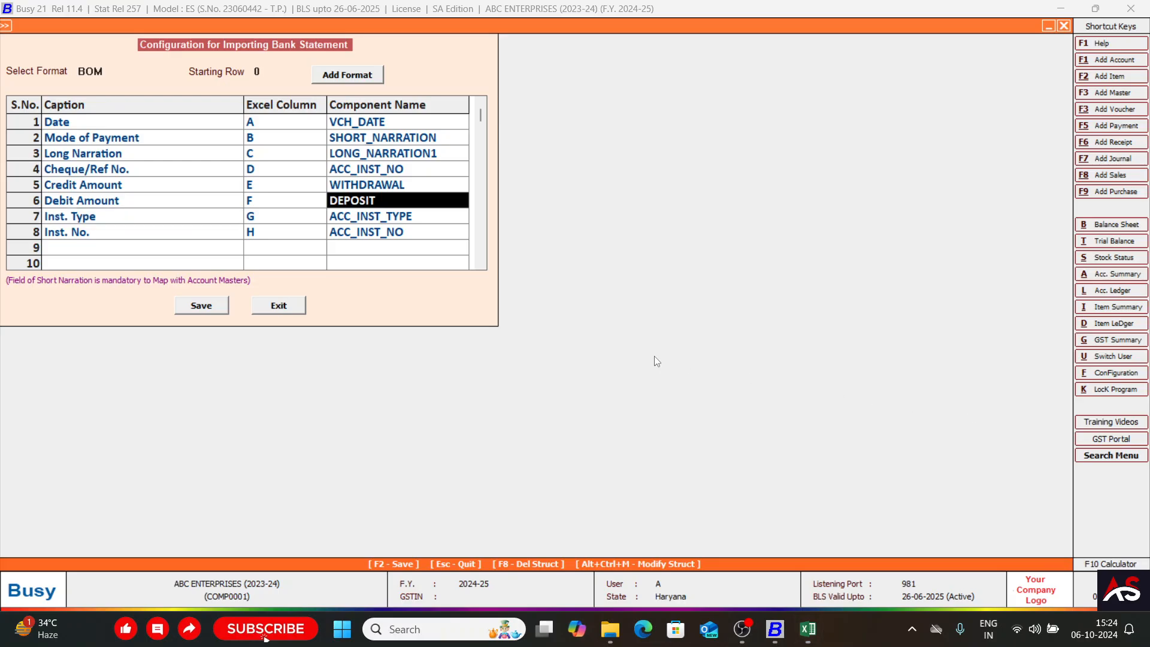
{"action": "key", "text": "Right"}
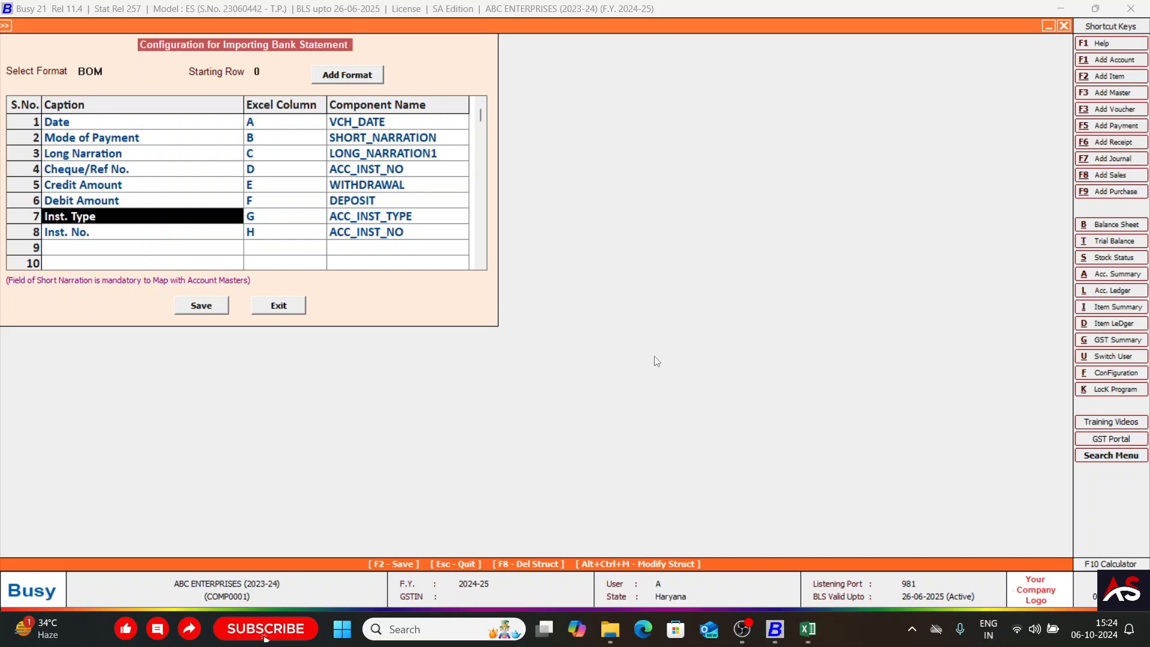
{"action": "key", "text": "F8"}
{"action": "key", "text": "F8"}
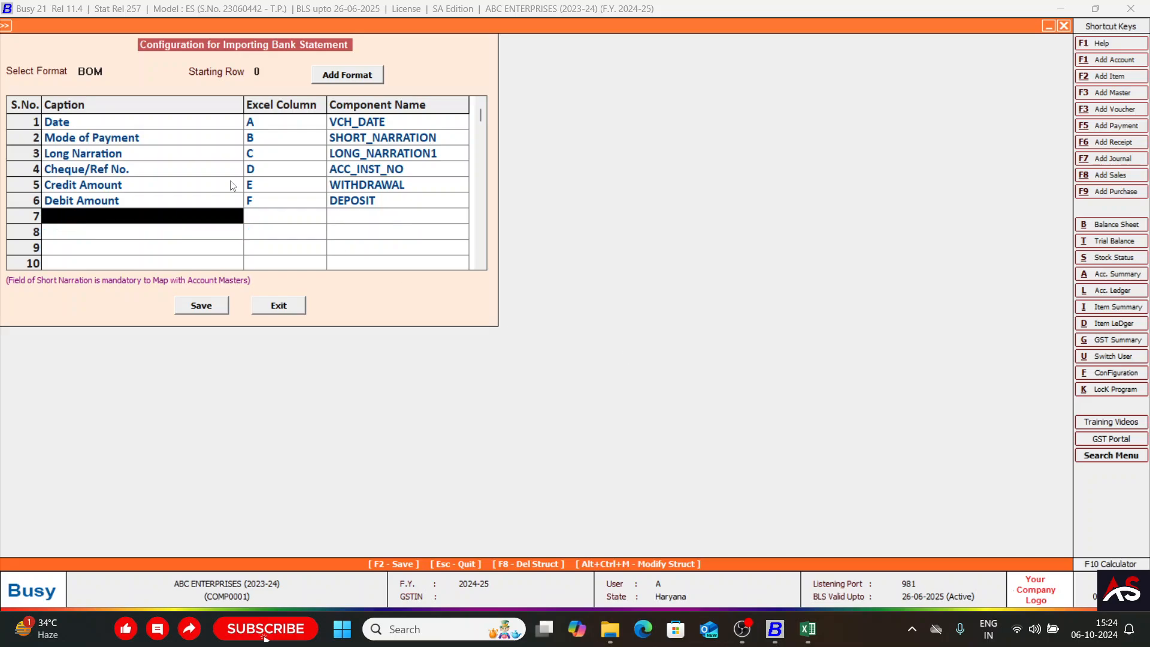
{"action": "left_click", "coordinate": [201, 307]}
Set the import format to BOM, bank to BANK OF MAHARASTRA, receipt and payment voucher series to Main, and Import Data From Excel To Grid to Y.
{"action": "key", "text": "Down"}
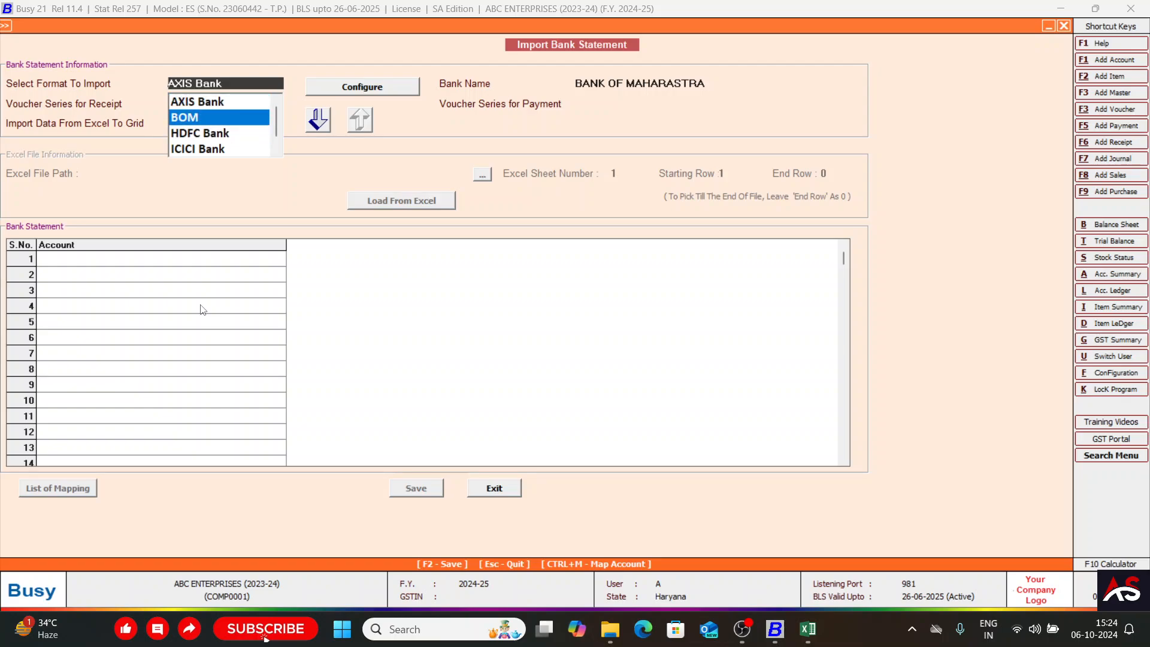
{"action": "key", "text": "Return"}
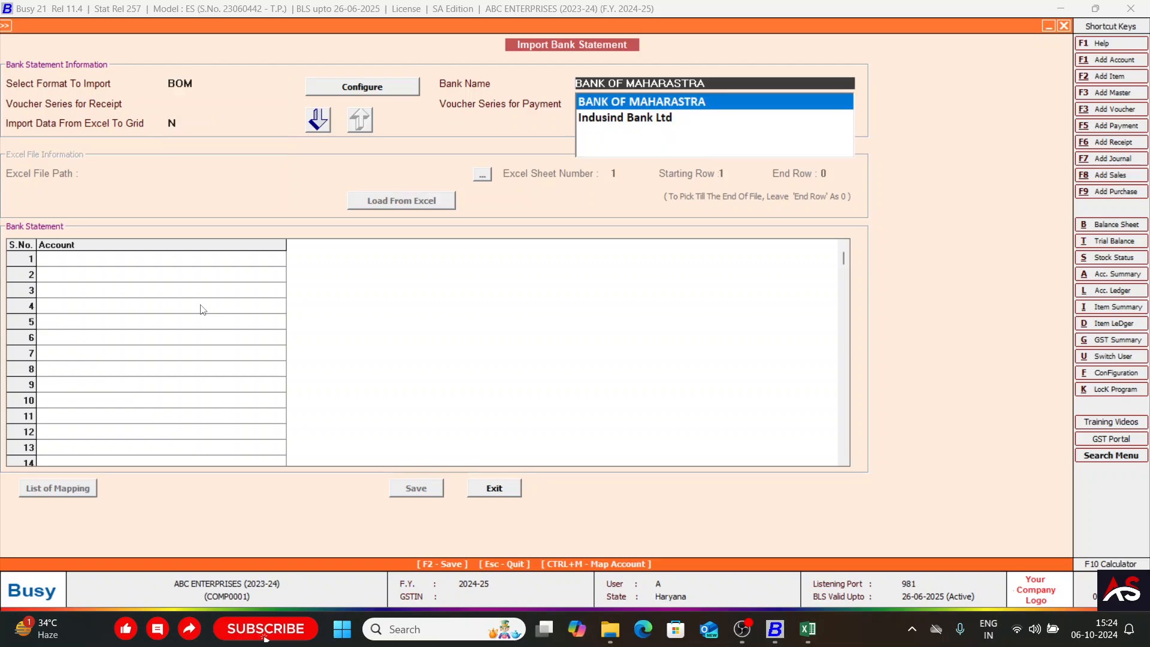
{"action": "key", "text": "Return"}
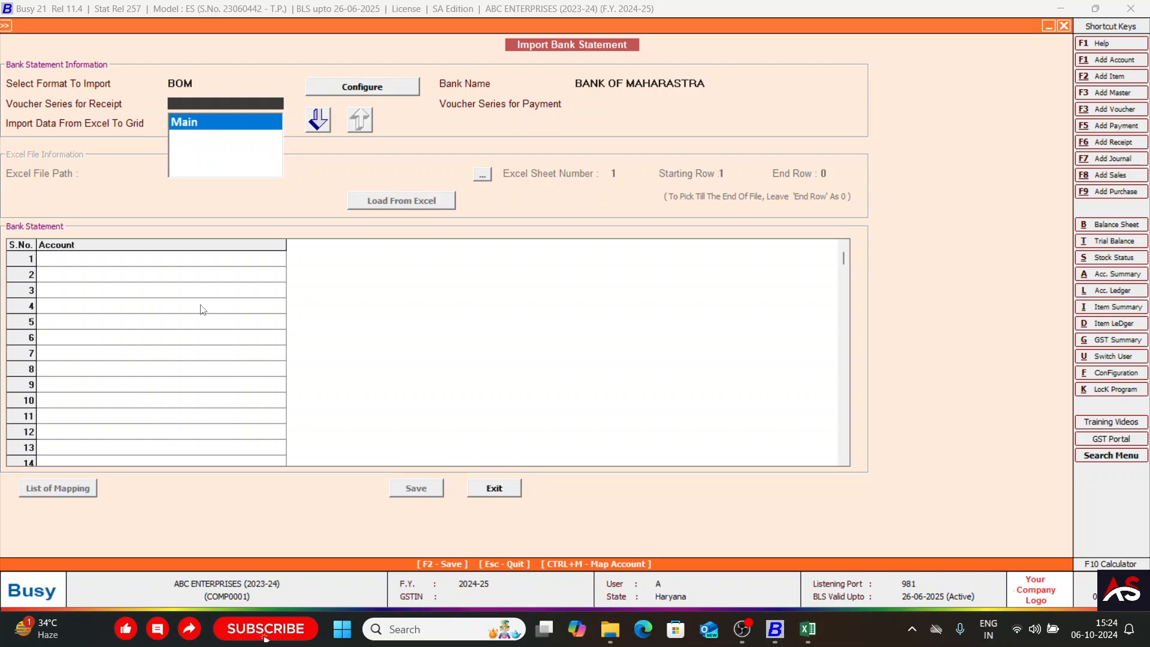
{"action": "key", "text": "Return"}
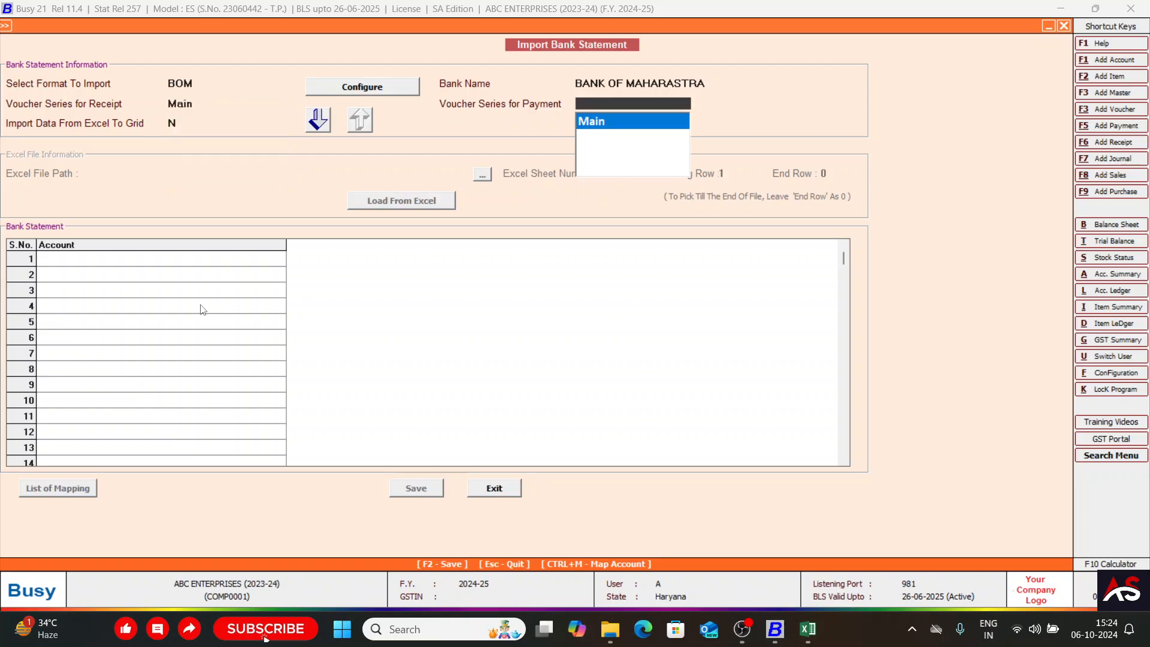
{"action": "key", "text": "Return"}
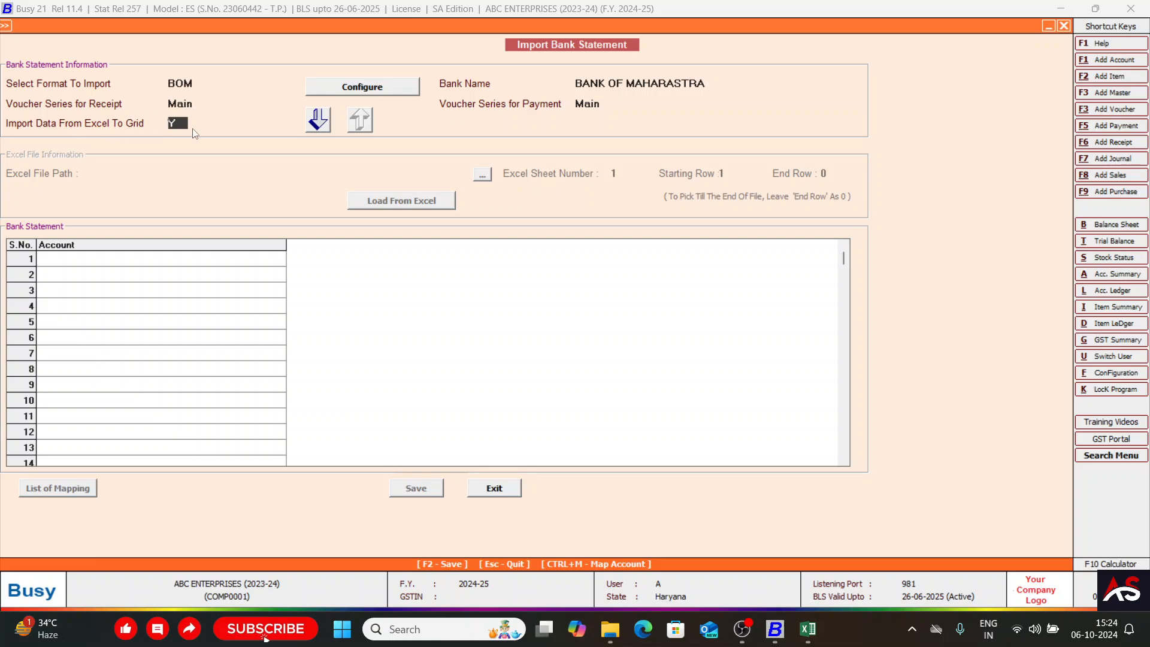
{"action": "key", "text": "Return"}
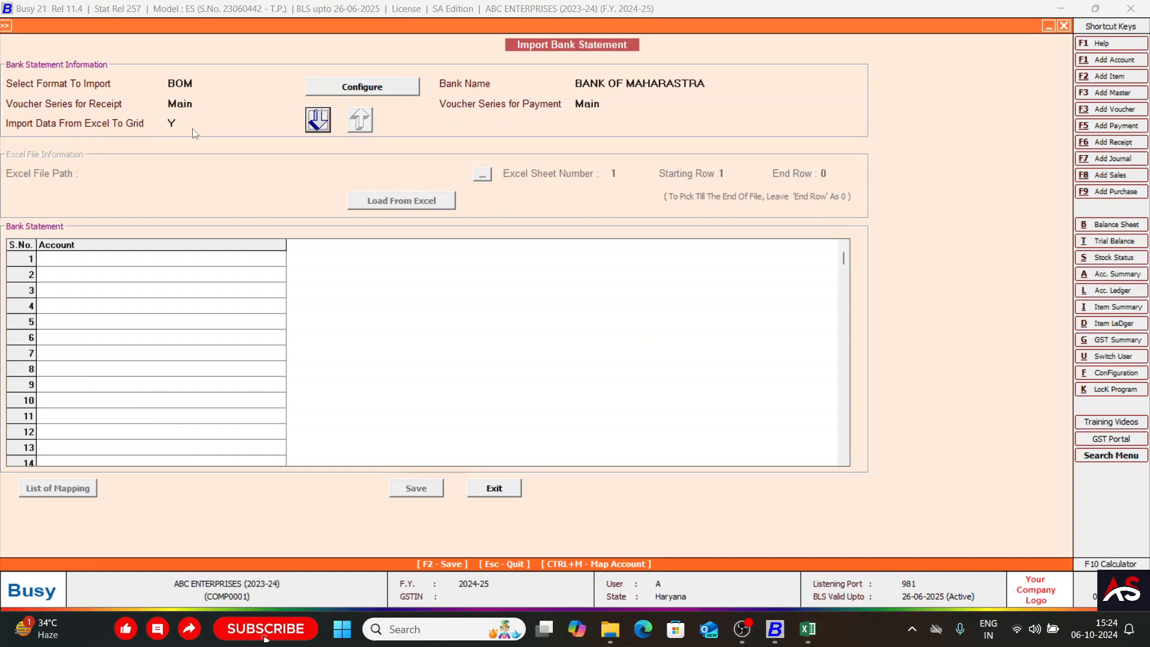
Proceed to the Excel file information, choosing to continue despite the instrument details configuration mismatch.
{"action": "left_click", "coordinate": [318, 118]}
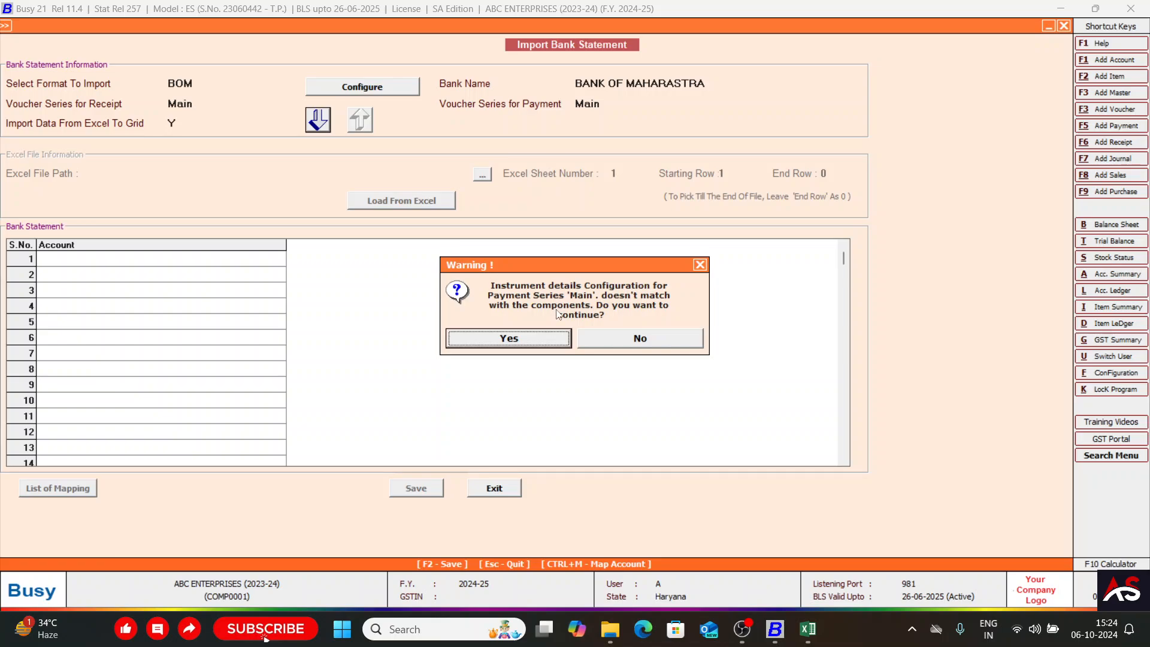
{"action": "left_click", "coordinate": [518, 340]}
{"action": "left_click", "coordinate": [518, 340]}
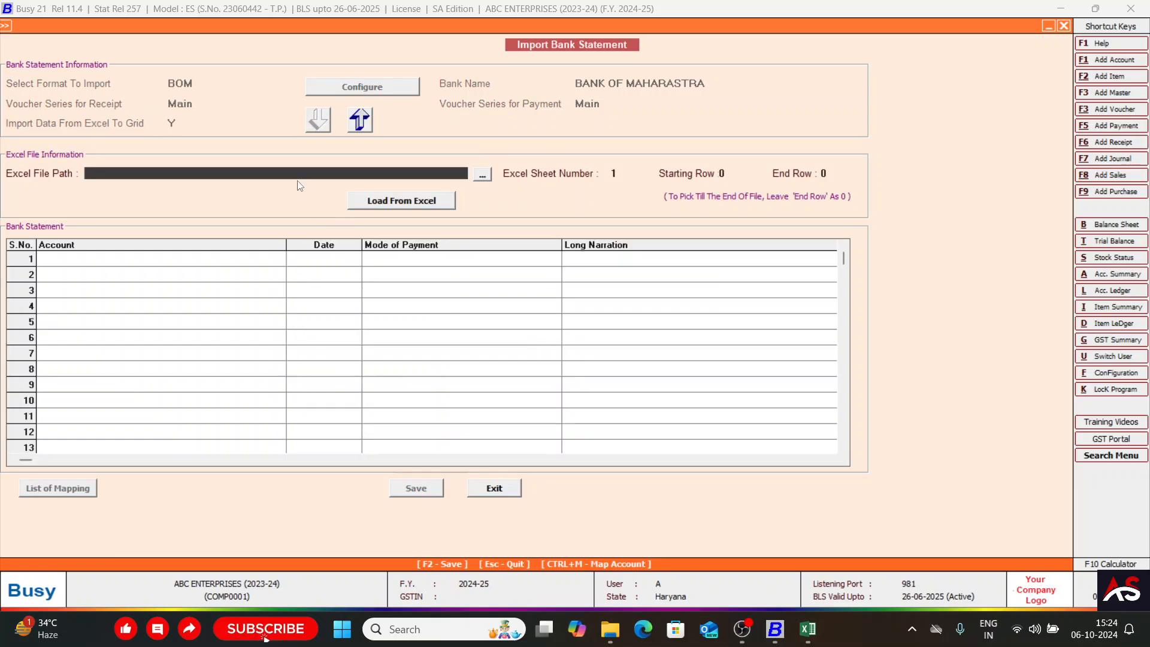
Close the statement workbook in Excel and choose the Bank Statement file from the Desktop's Bank Statement folder for import in Busy.
{"action": "key", "text": "alt+Tab"}
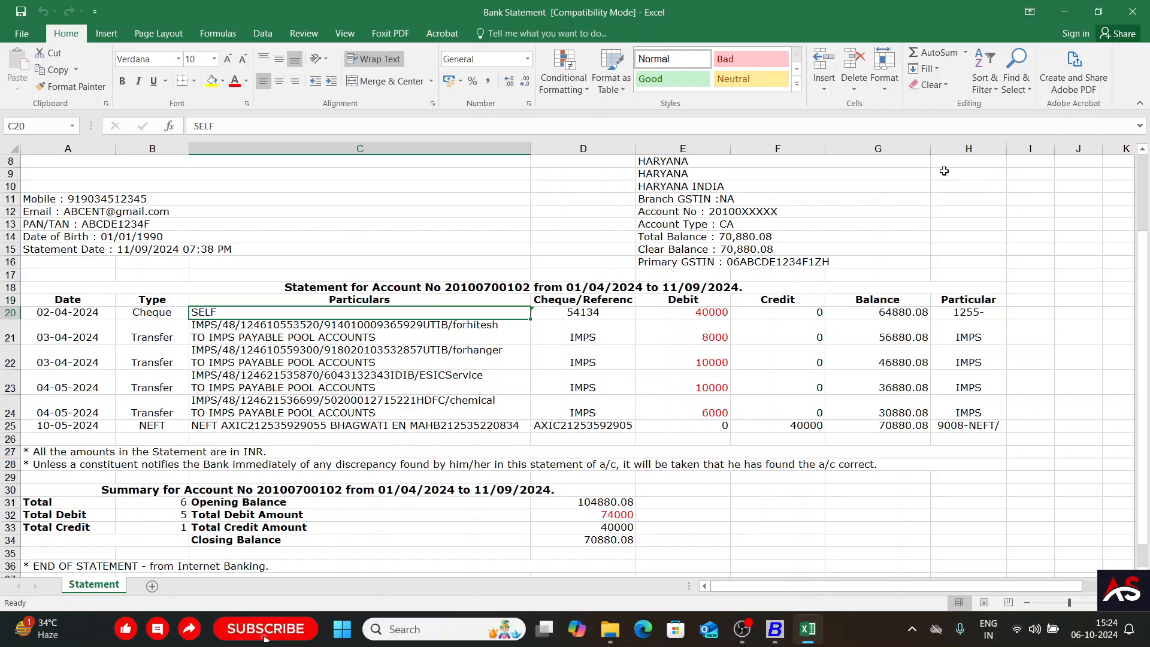
{"action": "left_click", "coordinate": [1140, 5]}
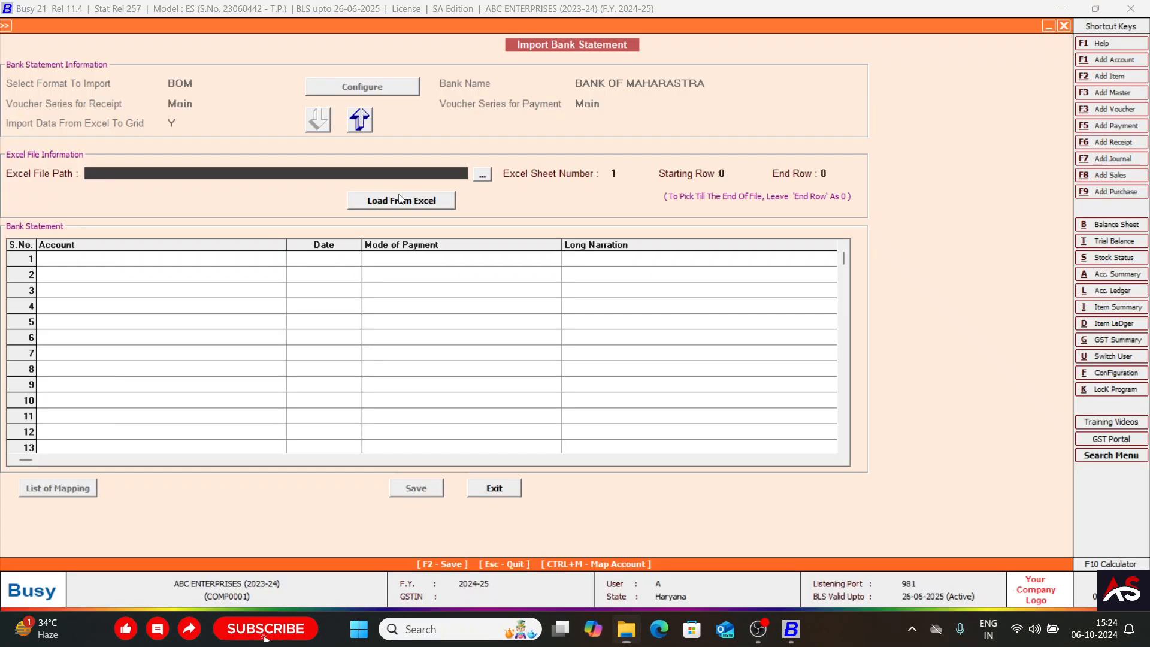
{"action": "left_click", "coordinate": [481, 176]}
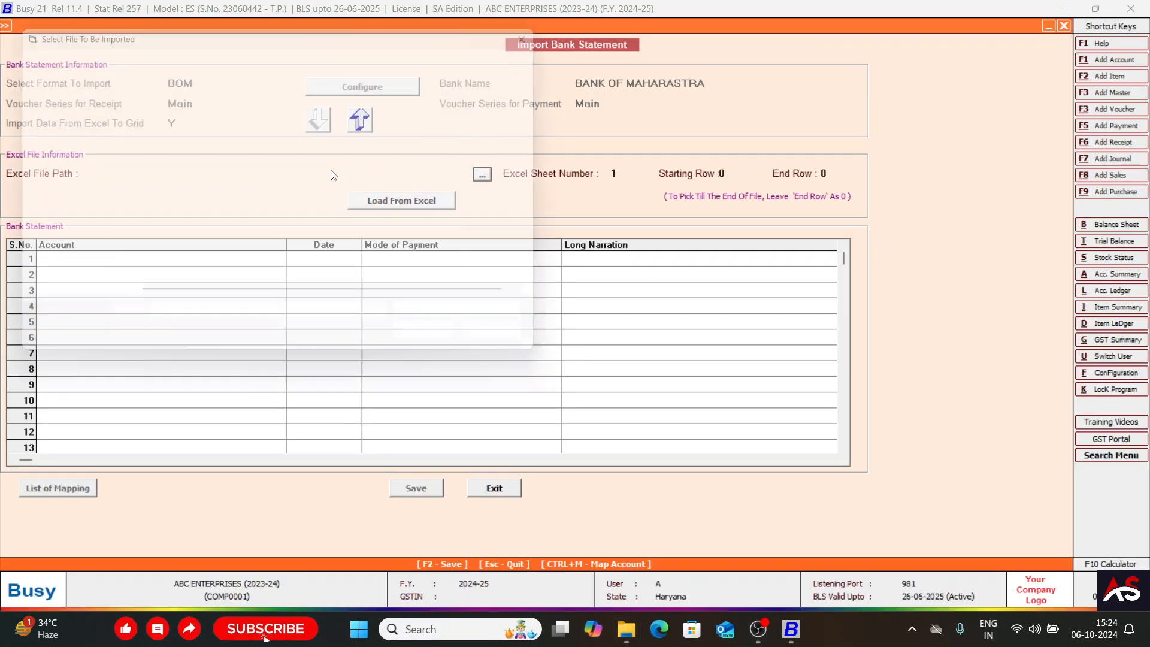
{"action": "left_click", "coordinate": [158, 143]}
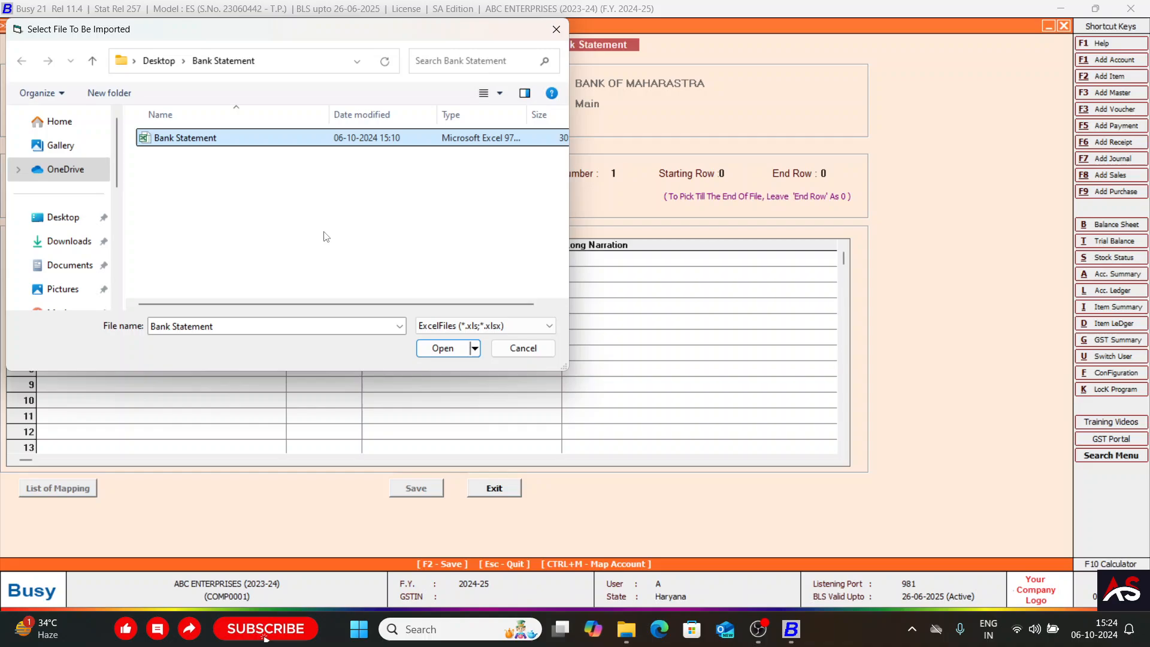
{"action": "left_click", "coordinate": [443, 348]}
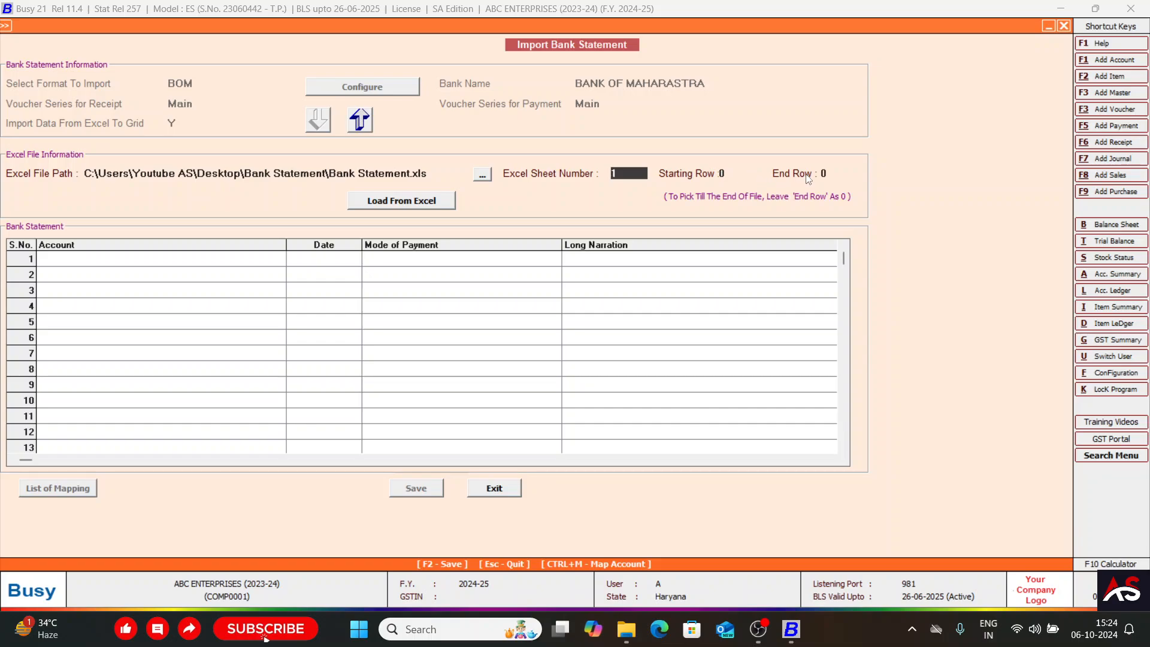
Review the statement's transaction rows and columns in Excel against the import settings in Busy.
{"action": "key", "text": "alt+Tab"}
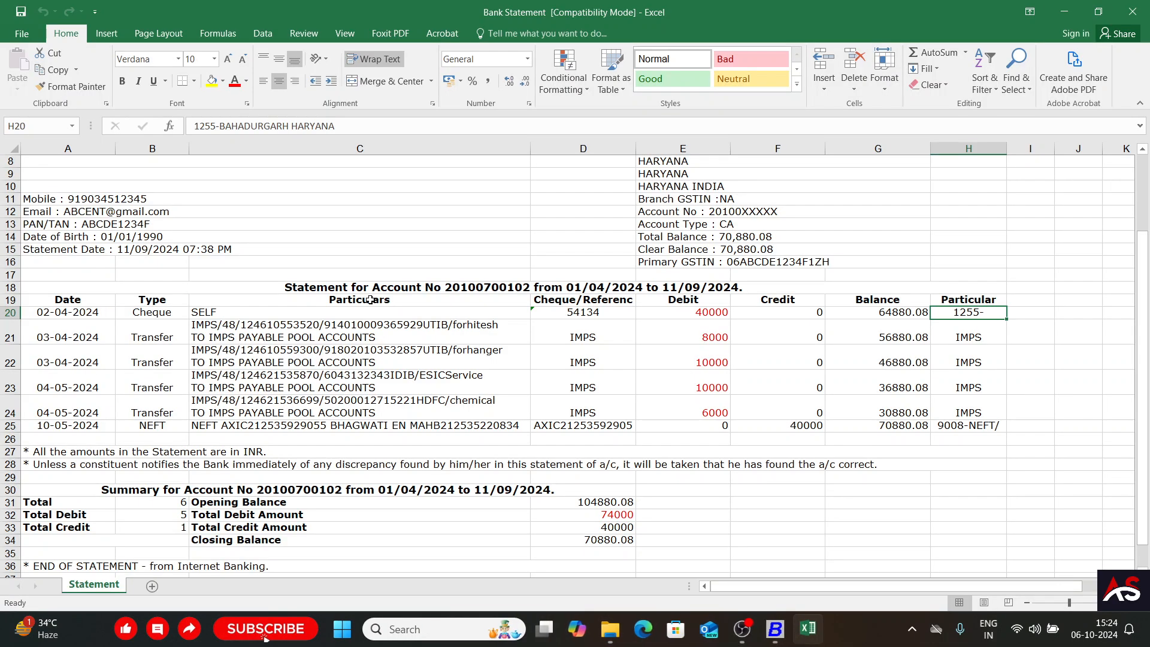
{"action": "key", "text": "alt+Tab"}
{"action": "key", "text": "alt+Tab"}
{"action": "key", "text": "alt+Tab"}
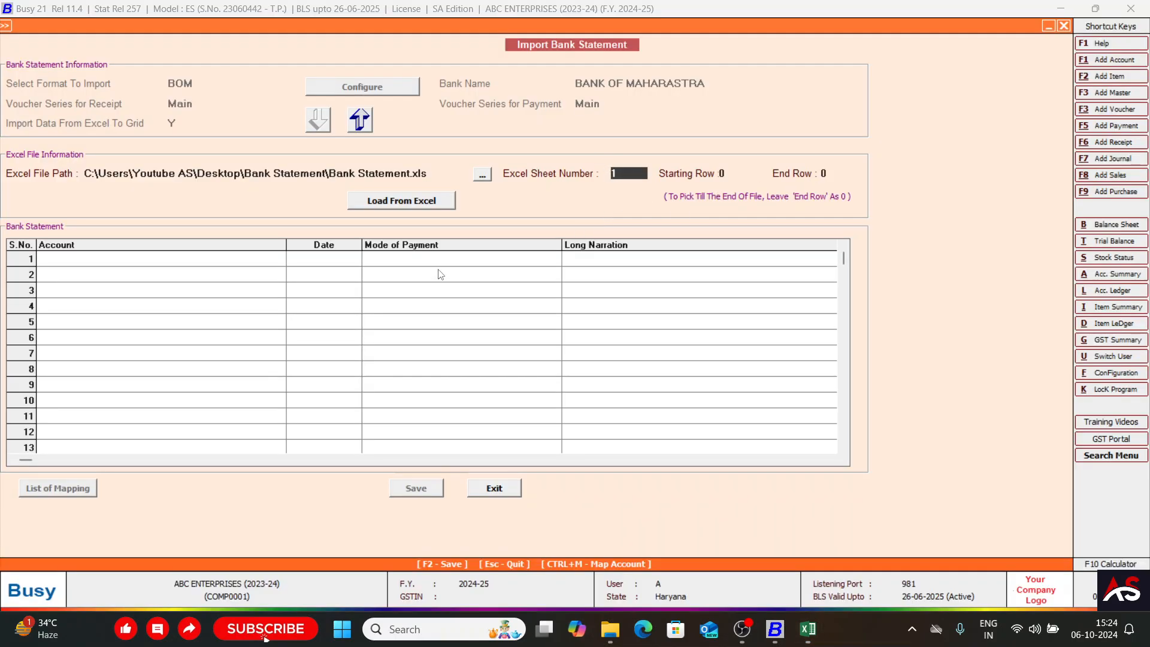
{"action": "key", "text": "alt+Tab"}
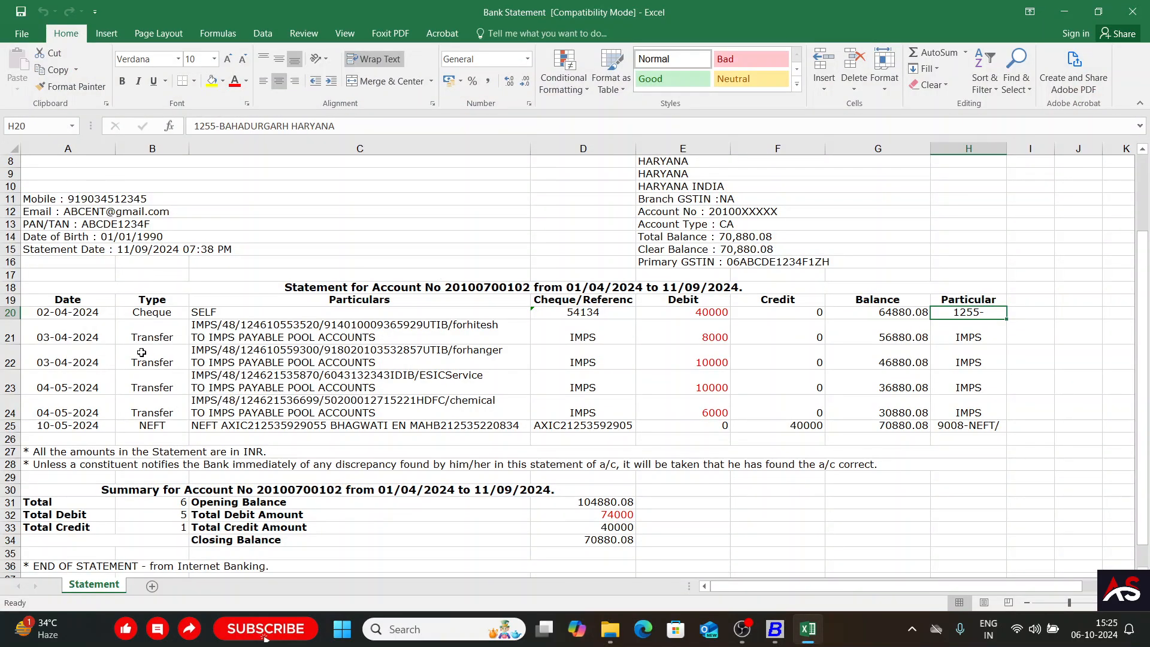
{"action": "key", "text": "alt+Tab"}
Set the starting row to 1 and load the statement from Excel into the grid.
{"action": "left_click", "coordinate": [262, 291]}
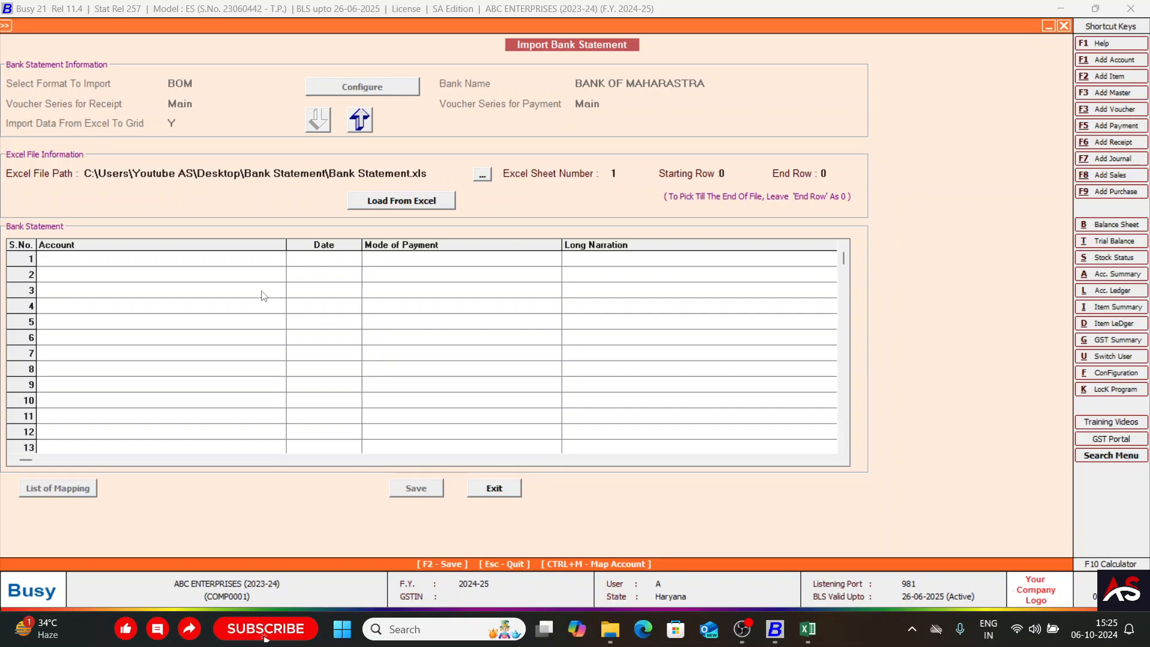
{"action": "left_click", "coordinate": [387, 207]}
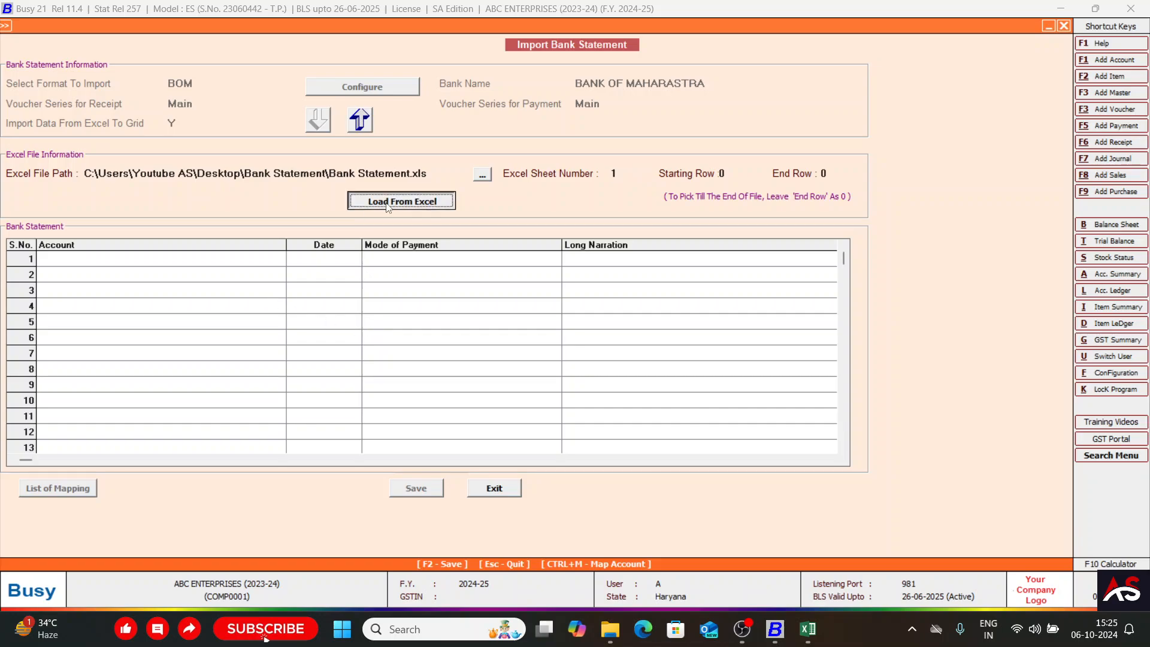
{"action": "left_click", "coordinate": [663, 342]}
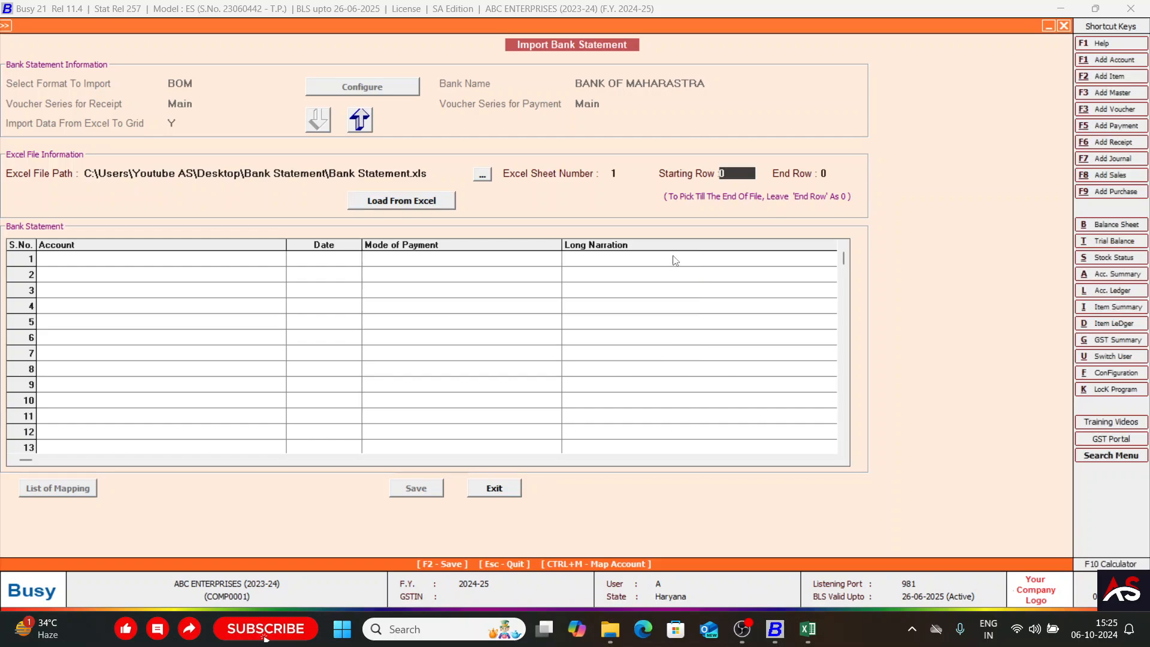
{"action": "type", "text": "1"}
{"action": "key", "text": "Return"}
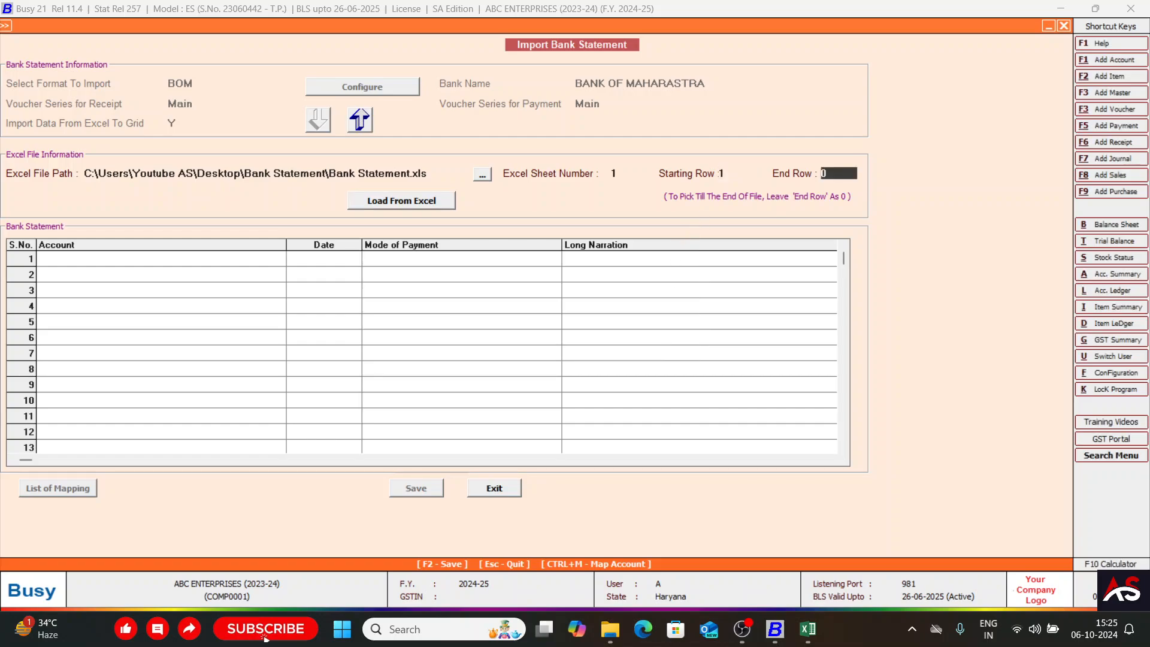
{"action": "left_click", "coordinate": [422, 199]}
{"action": "left_click", "coordinate": [599, 337]}
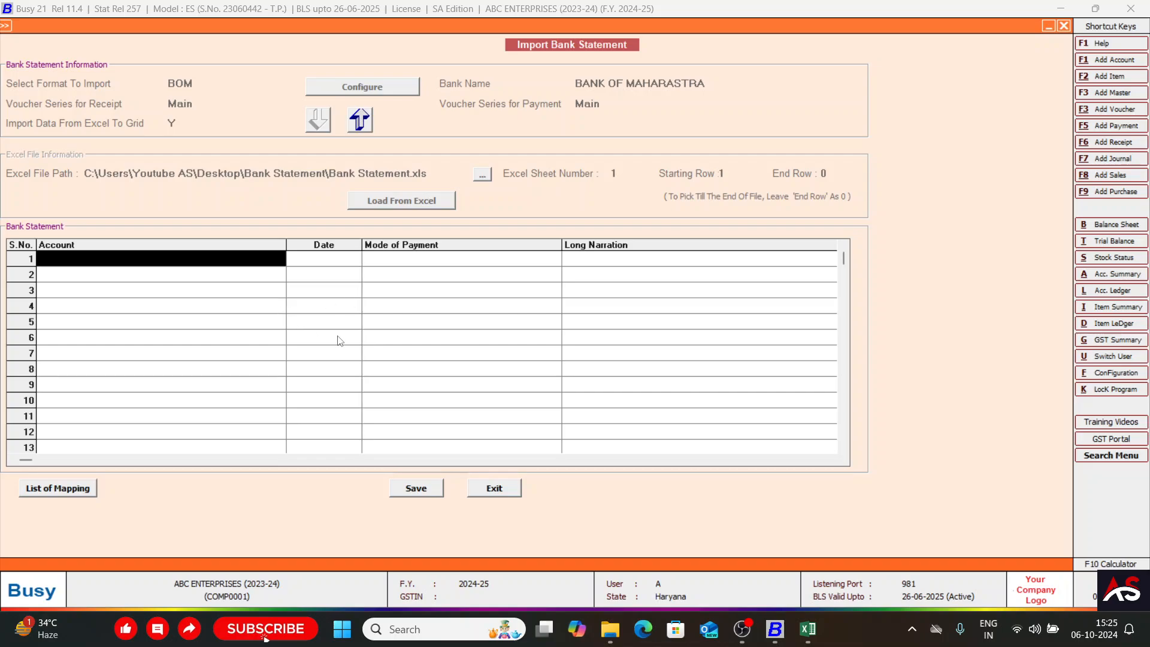
Examine the rows of the Bank Statement grid for imported entries.
{"action": "left_click", "coordinate": [384, 277]}
{"action": "key", "text": "Down"}
{"action": "key", "text": "Down"}
{"action": "key", "text": "Down"}
{"action": "key", "text": "Down"}
{"action": "key", "text": "Down"}
{"action": "key", "text": "Down"}
{"action": "key", "text": "Down"}
{"action": "key", "text": "Down"}
{"action": "key", "text": "Down"}
{"action": "key", "text": "Down"}
{"action": "key", "text": "Down"}
{"action": "key", "text": "Down"}
{"action": "key", "text": "Down"}
{"action": "key", "text": "Down"}
{"action": "key", "text": "Down"}
{"action": "key", "text": "Down"}
{"action": "key", "text": "Down"}
{"action": "key", "text": "Down"}
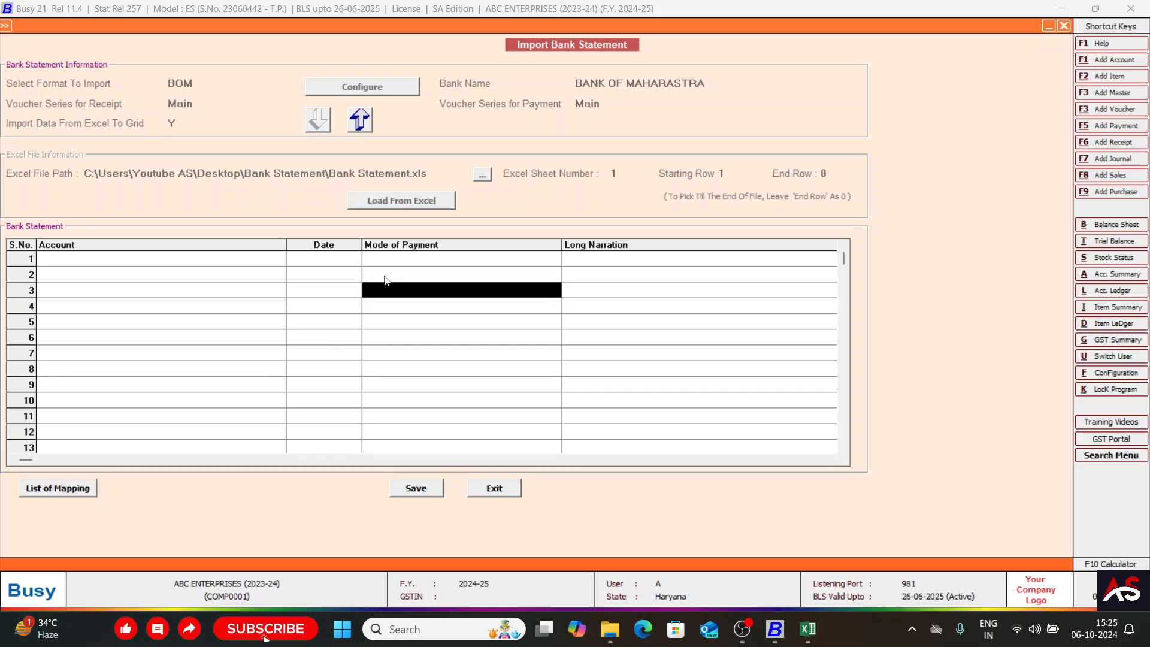
{"action": "key", "text": "Down"}
{"action": "key", "text": "Down"}
{"action": "key", "text": "Down"}
{"action": "key", "text": "Down"}
{"action": "key", "text": "Down"}
{"action": "key", "text": "Down"}
{"action": "key", "text": "Up"}
{"action": "key", "text": "Up"}
{"action": "key", "text": "Up"}
{"action": "key", "text": "Up"}
{"action": "key", "text": "Up"}
{"action": "key", "text": "Up"}
{"action": "key", "text": "Up"}
{"action": "key", "text": "Up"}
{"action": "key", "text": "Up"}
{"action": "key", "text": "Up"}
{"action": "key", "text": "Up"}
{"action": "key", "text": "Up"}
{"action": "key", "text": "Up"}
{"action": "key", "text": "Up"}
{"action": "key", "text": "Up"}
{"action": "key", "text": "Up"}
{"action": "key", "text": "Up"}
{"action": "key", "text": "Up"}
{"action": "key", "text": "Up"}
{"action": "key", "text": "Up"}
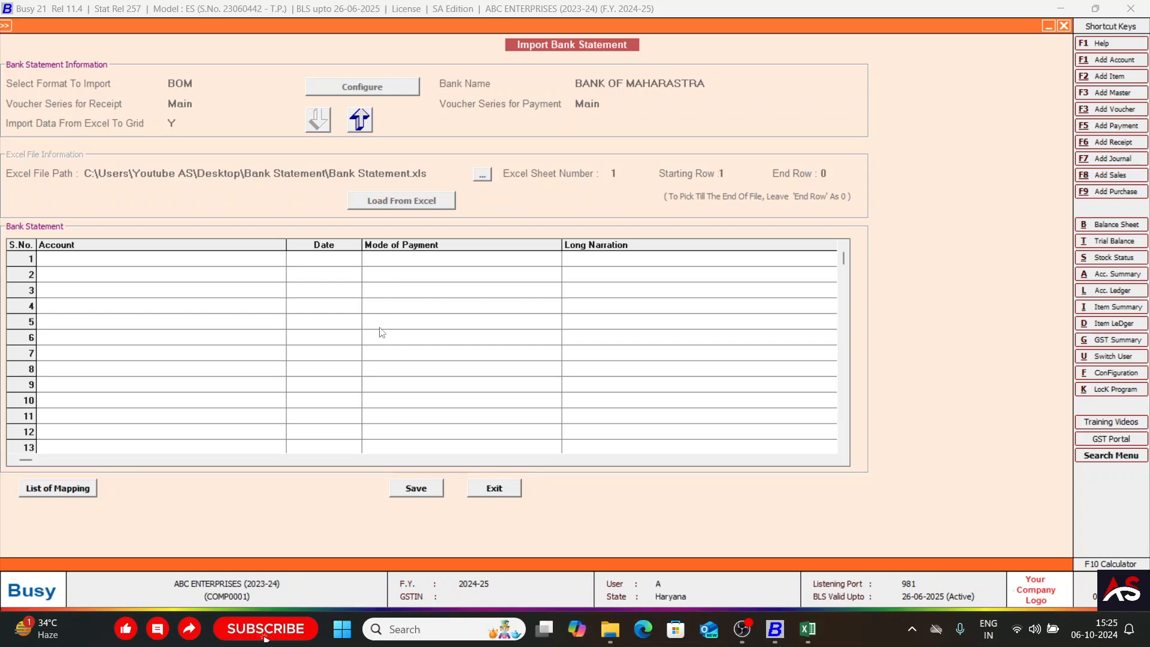
Compare the header rows above the transactions in the Excel statement with the first rows of the Busy import grid.
{"action": "key", "text": "alt+Tab"}
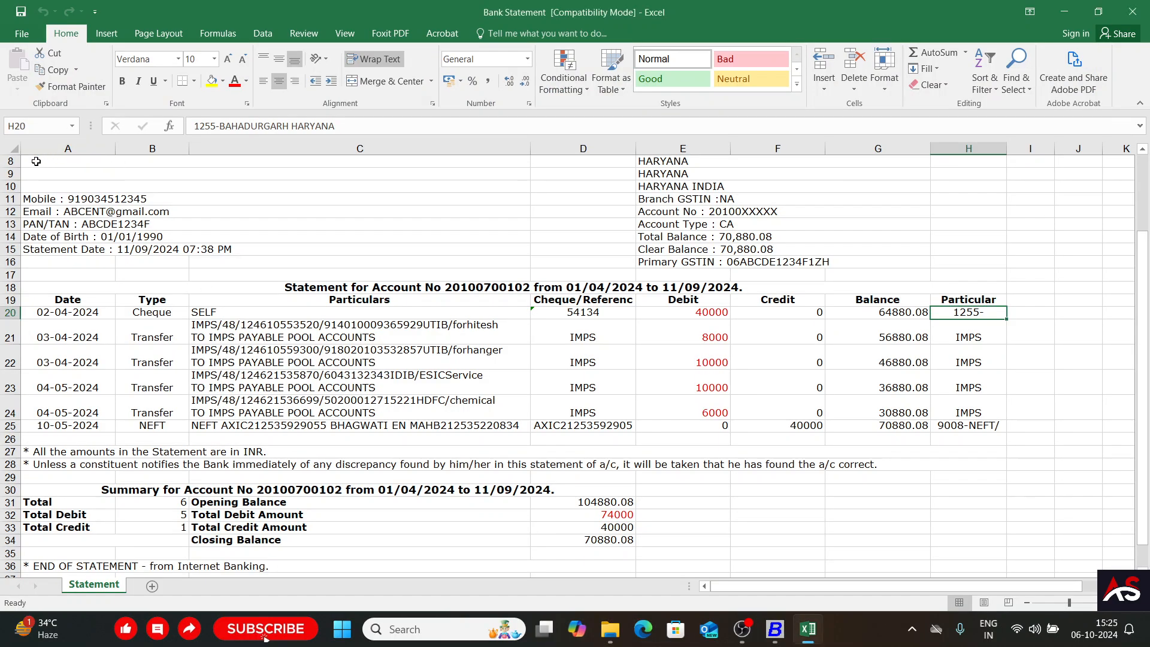
{"action": "scroll", "coordinate": [36, 163], "scroll_direction": "up", "scroll_amount": 3}
{"action": "left_click_drag", "start_coordinate": [36, 162], "coordinate": [63, 386]}
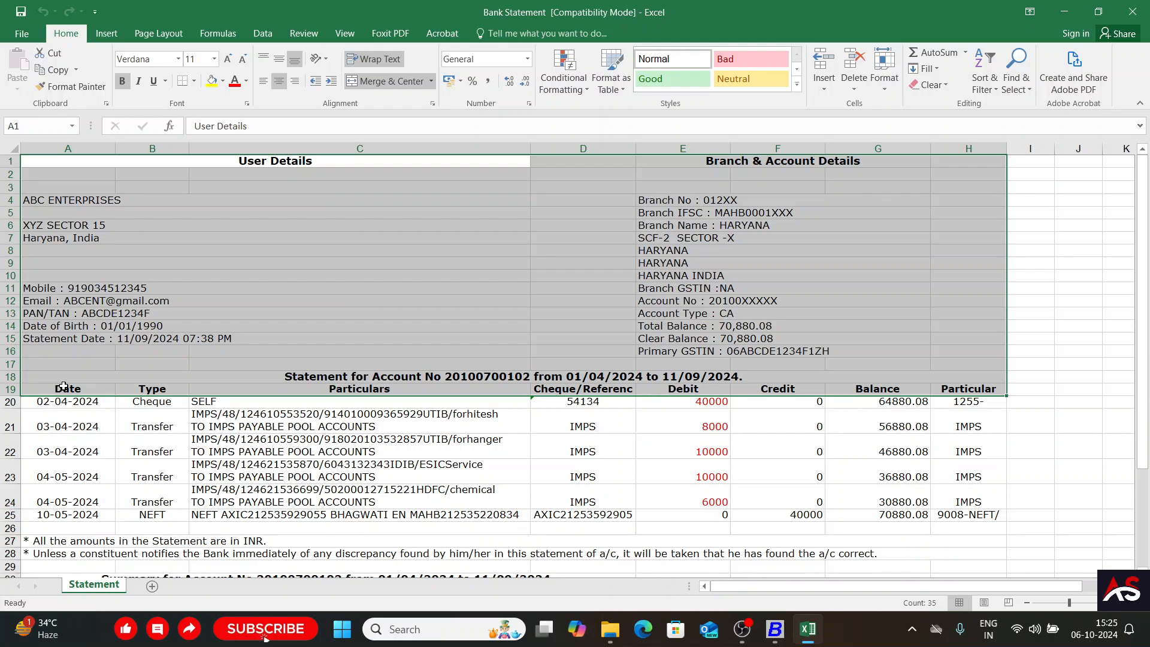
{"action": "key", "text": "alt+Tab"}
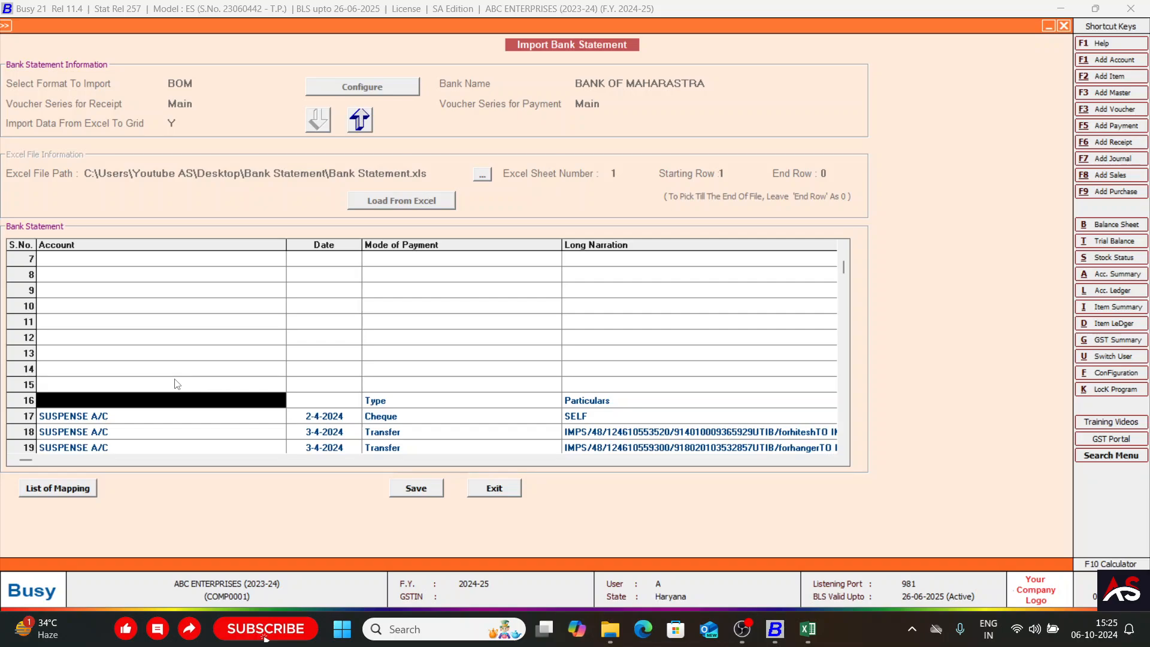
{"action": "key", "text": "Down"}
{"action": "key", "text": "Up"}
{"action": "key", "text": "Up"}
{"action": "key", "text": "Up"}
{"action": "key", "text": "Up"}
{"action": "key", "text": "Up"}
{"action": "key", "text": "Up"}
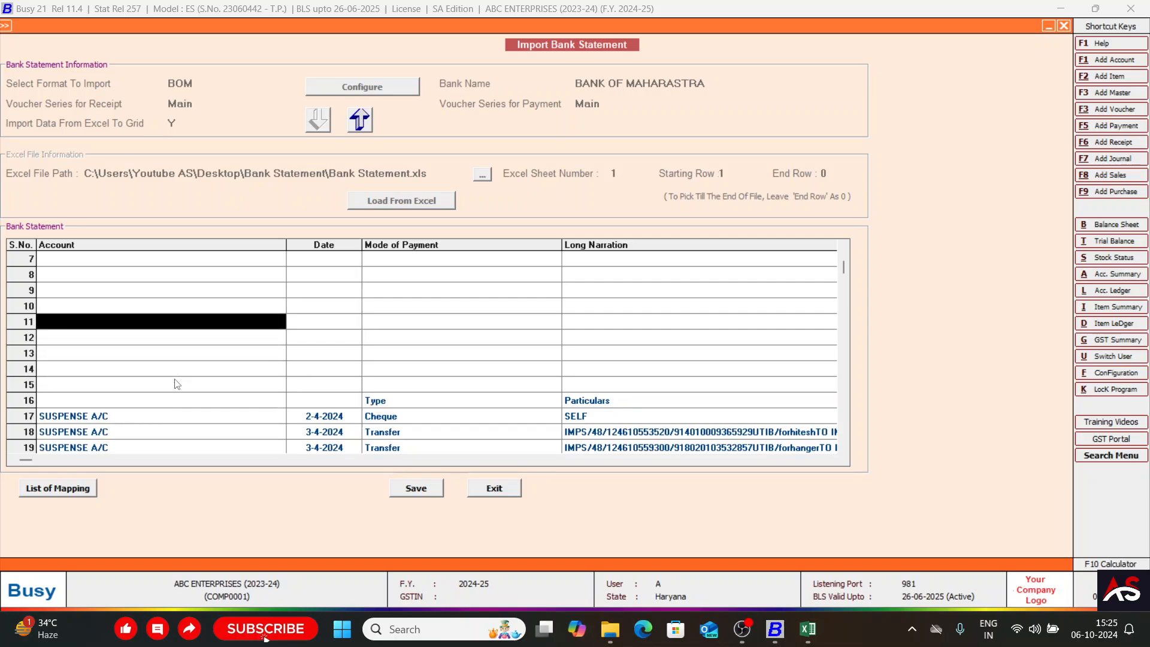
{"action": "key", "text": "Up"}
{"action": "key", "text": "Up"}
{"action": "key", "text": "Up"}
{"action": "key", "text": "Up"}
{"action": "key", "text": "Up"}
{"action": "key", "text": "Up"}
{"action": "key", "text": "Up"}
{"action": "key", "text": "Up"}
{"action": "key", "text": "Up"}
{"action": "key", "text": "Up"}
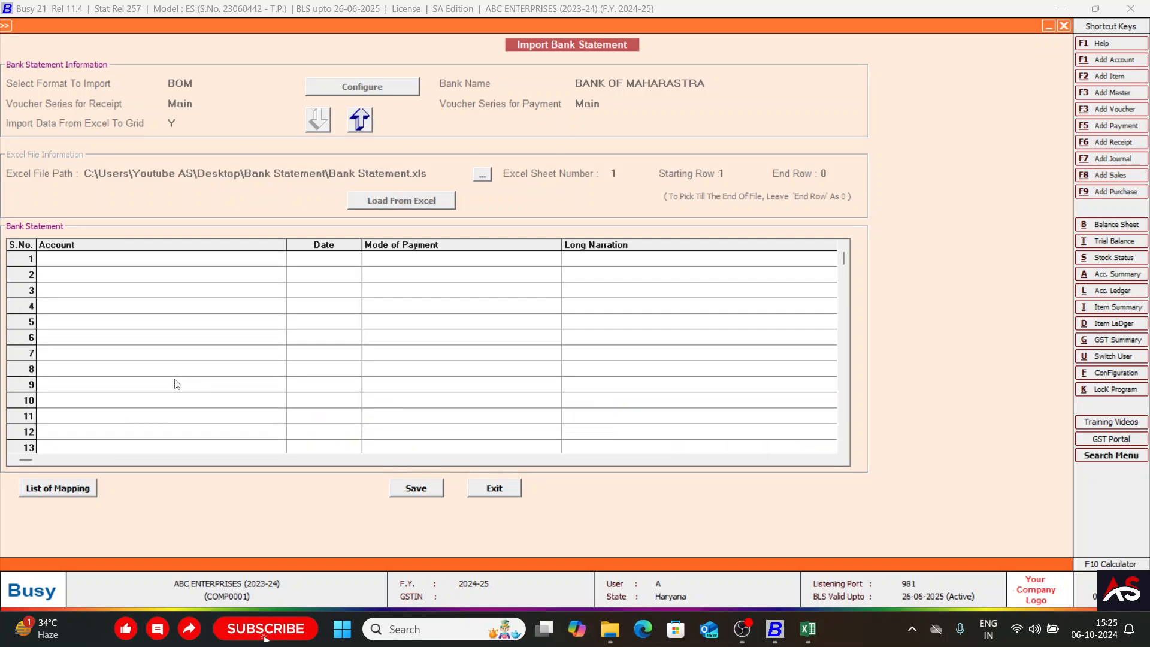
{"action": "left_click", "coordinate": [149, 258]}
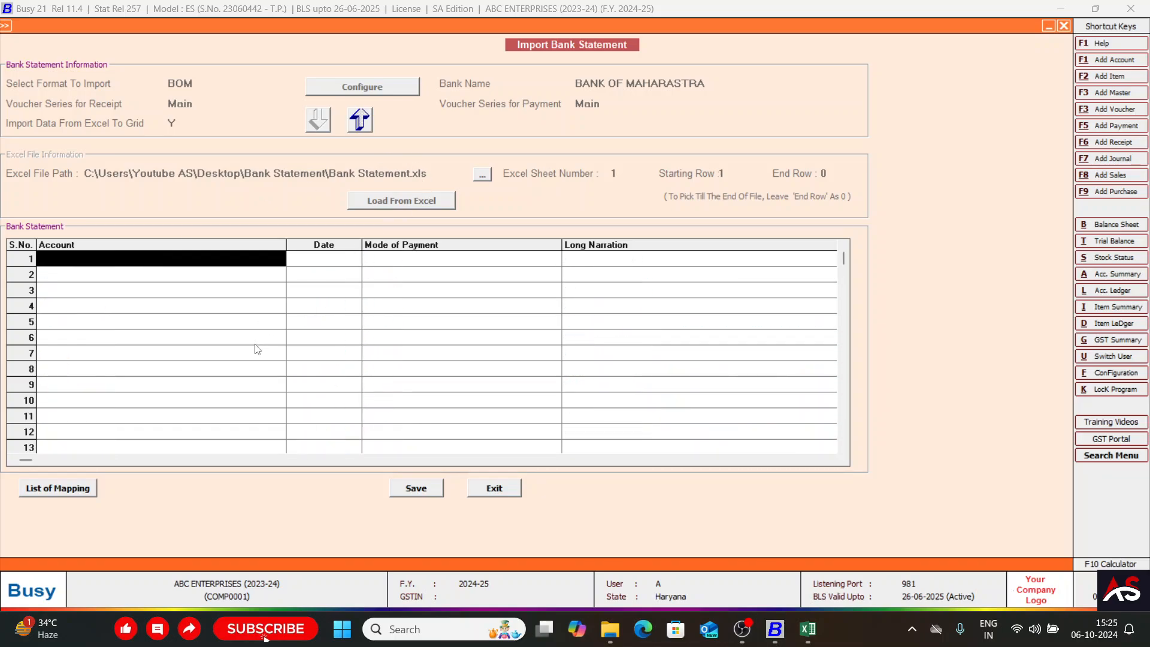
Exit and restart Import Bank Statement with format BOM, Main series for receipts and payments, and import to grid Y, accepting the configuration warning.
{"action": "left_click", "coordinate": [496, 489]}
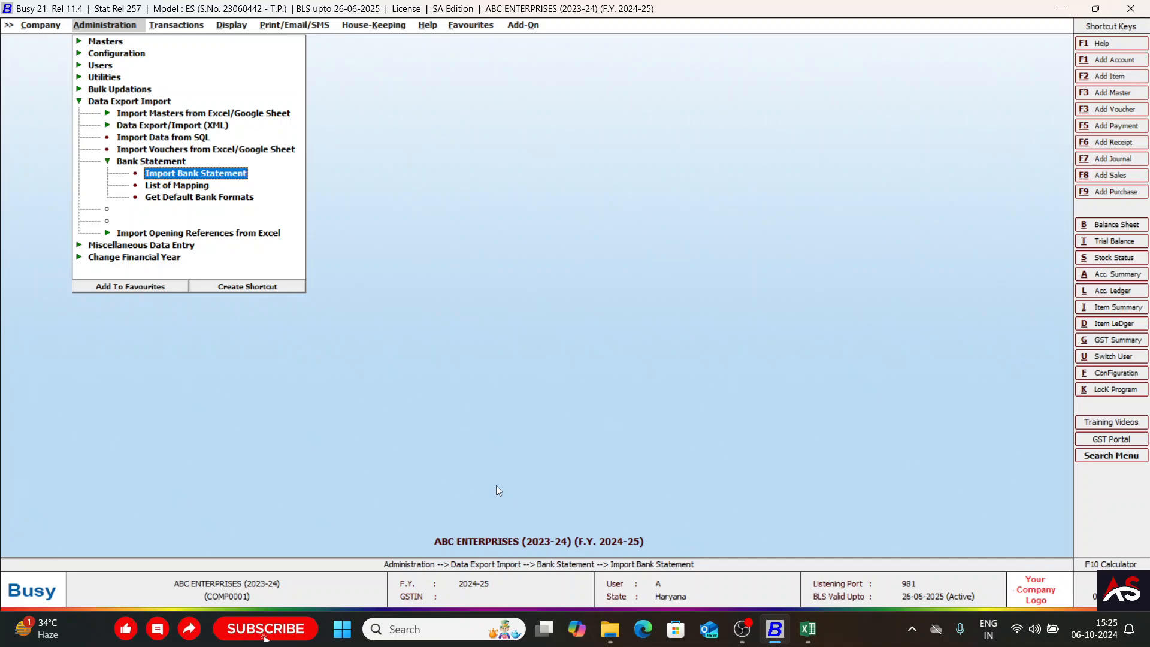
{"action": "key", "text": "Return"}
{"action": "key", "text": "Down"}
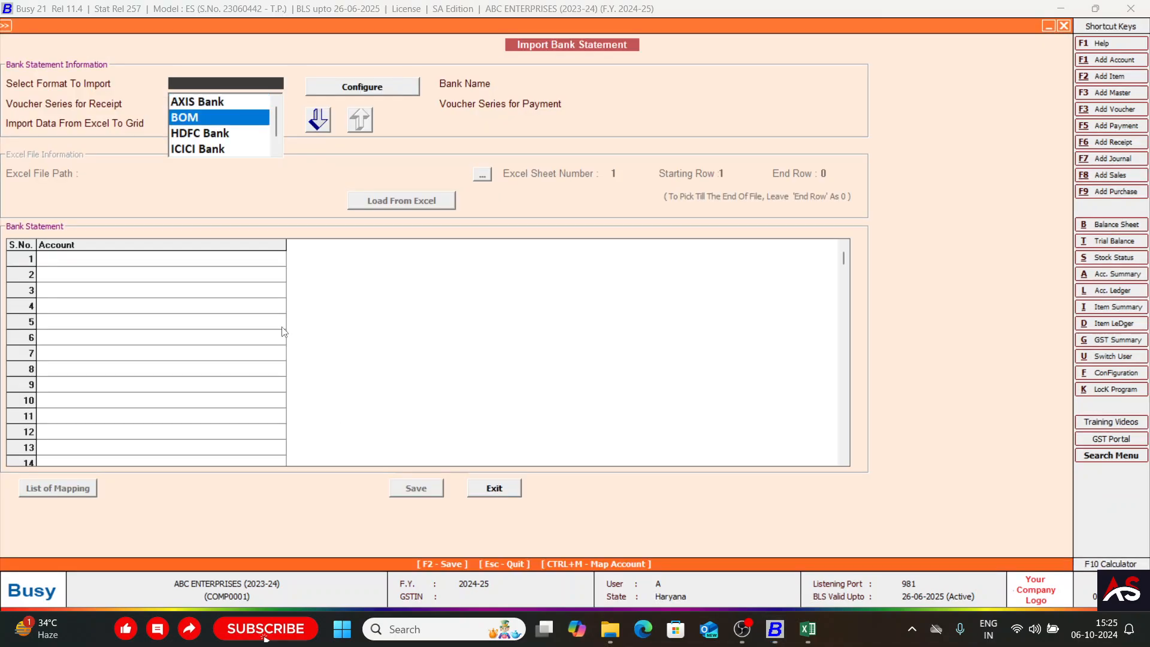
{"action": "key", "text": "Return"}
{"action": "key", "text": "Return"}
{"action": "key", "text": "Return"}
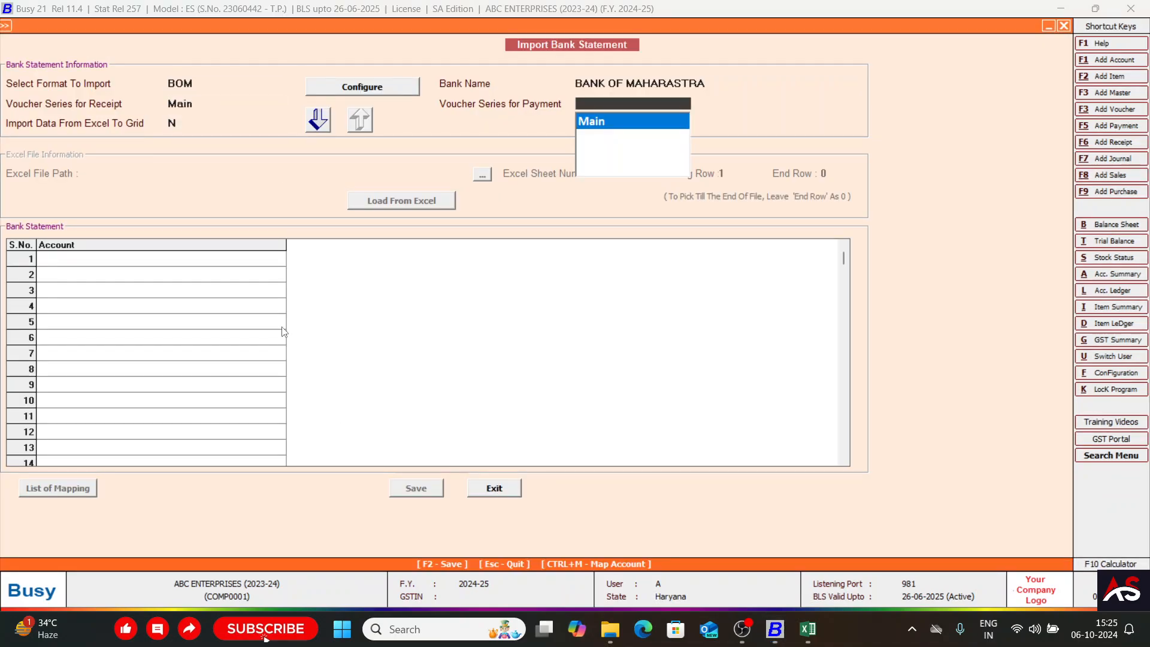
{"action": "key", "text": "Return"}
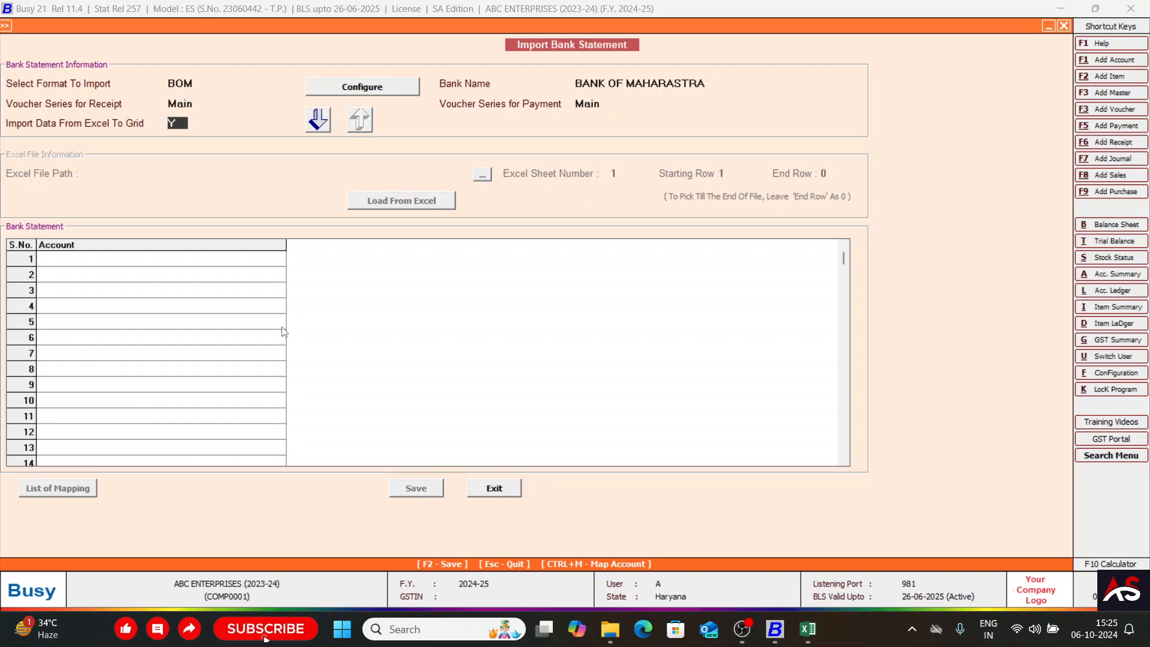
{"action": "key", "text": "Return"}
{"action": "key", "text": "Return"}
{"action": "key", "text": "Return"}
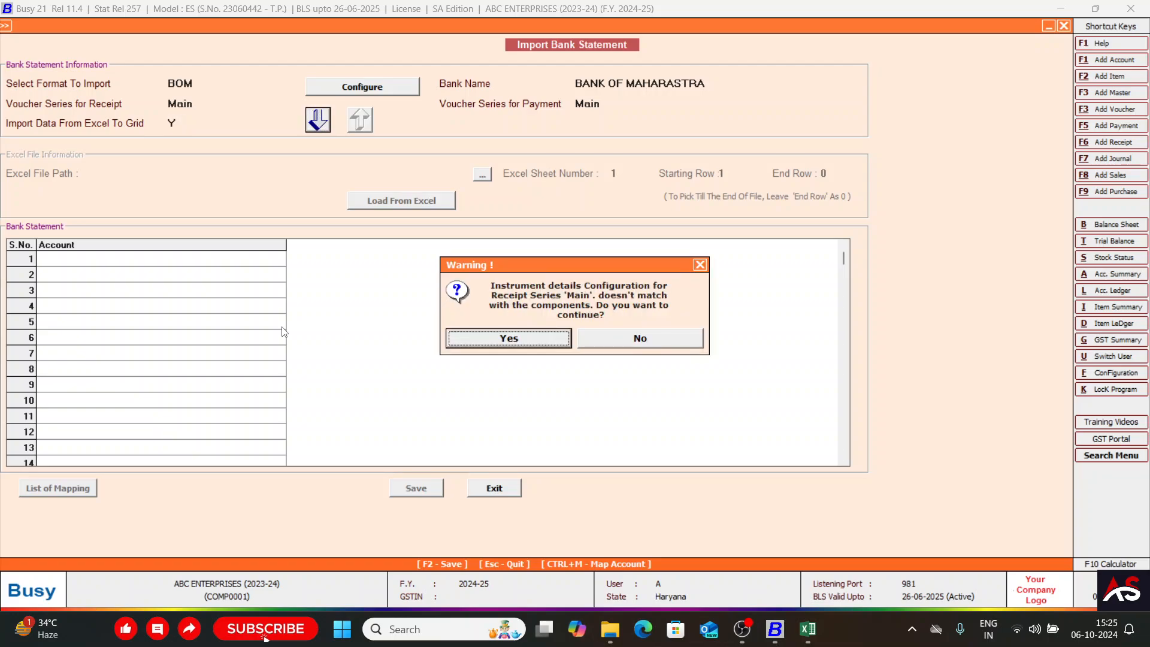
{"action": "key", "text": "Return"}
Choose the Bank Statement file for import and accept Excel sheet number 1 after checking the sheet in Excel.
{"action": "left_click", "coordinate": [482, 174]}
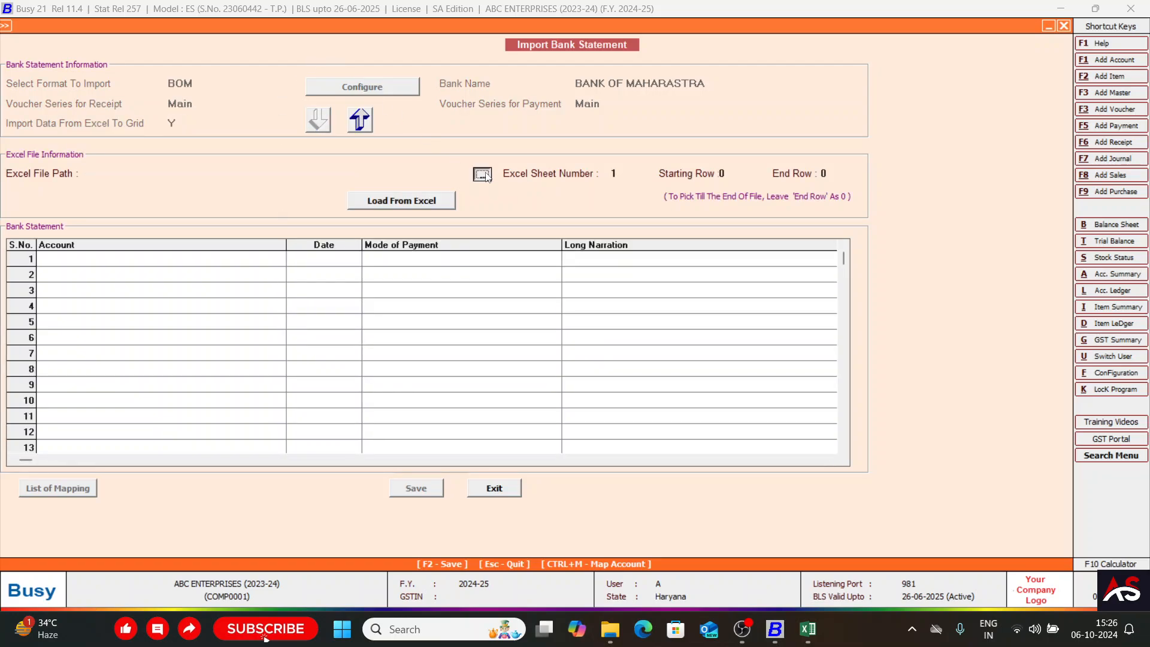
{"action": "left_click", "coordinate": [218, 139]}
{"action": "double_click", "coordinate": [218, 138]}
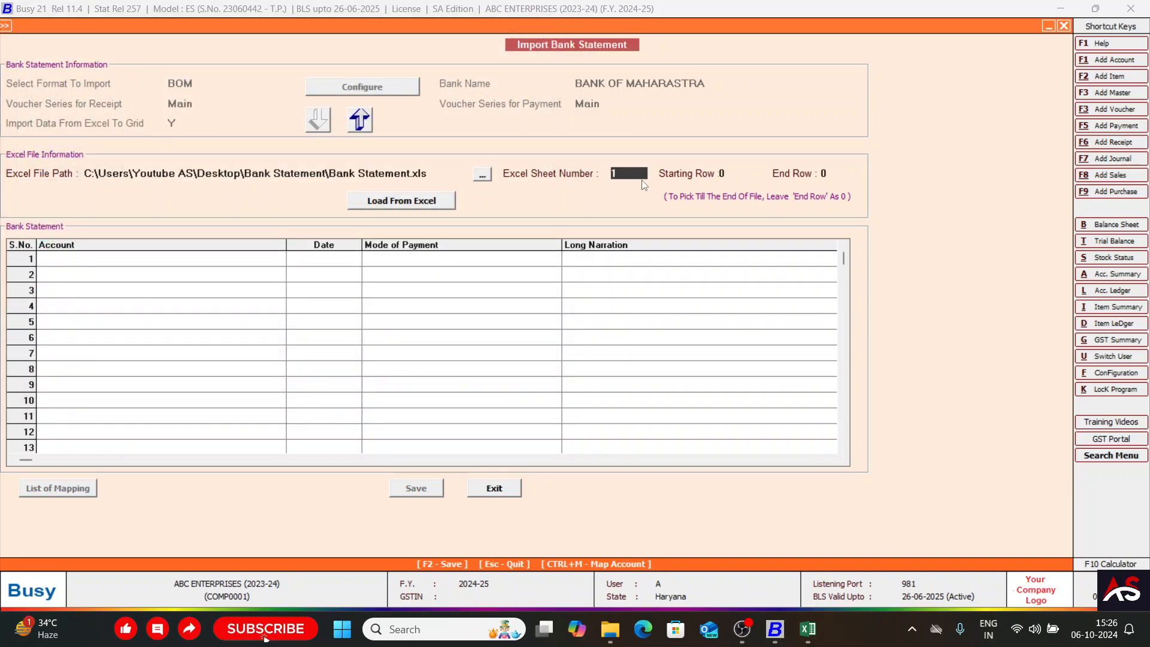
{"action": "key", "text": "alt+Tab"}
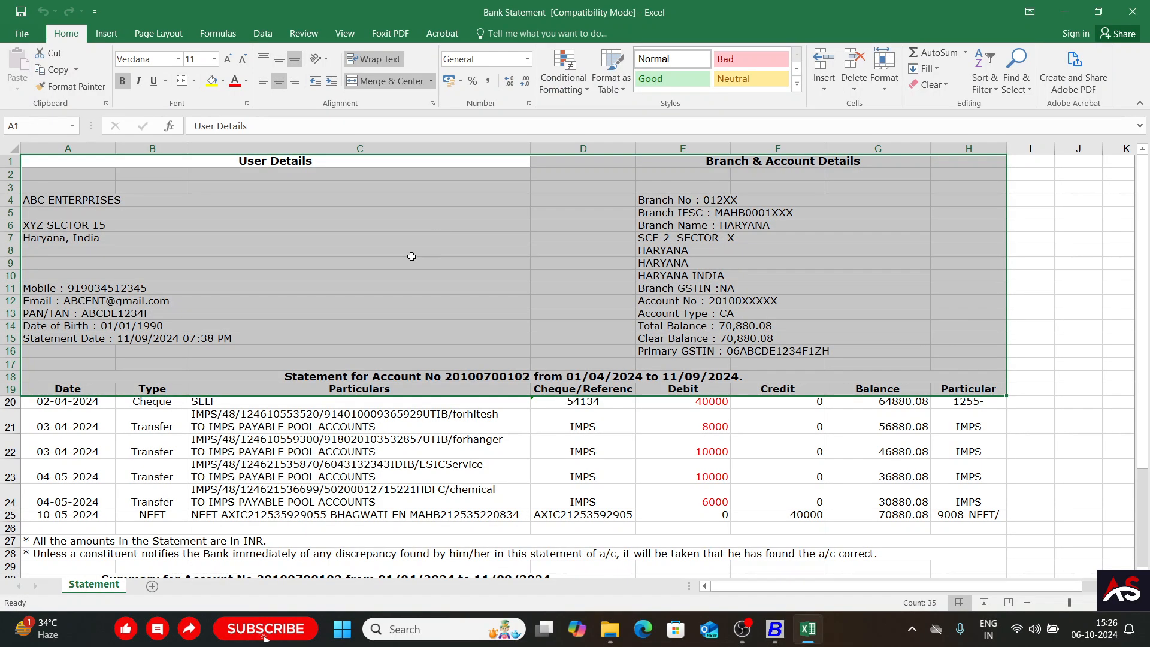
{"action": "left_click", "coordinate": [208, 461]}
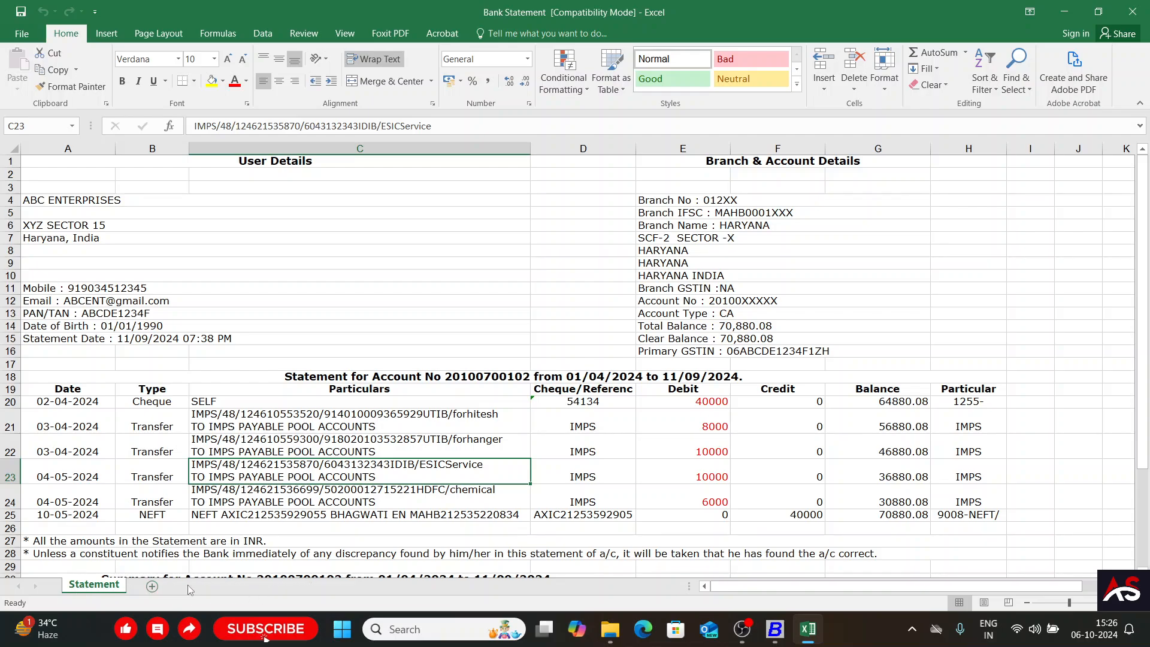
{"action": "key", "text": "alt+Tab"}
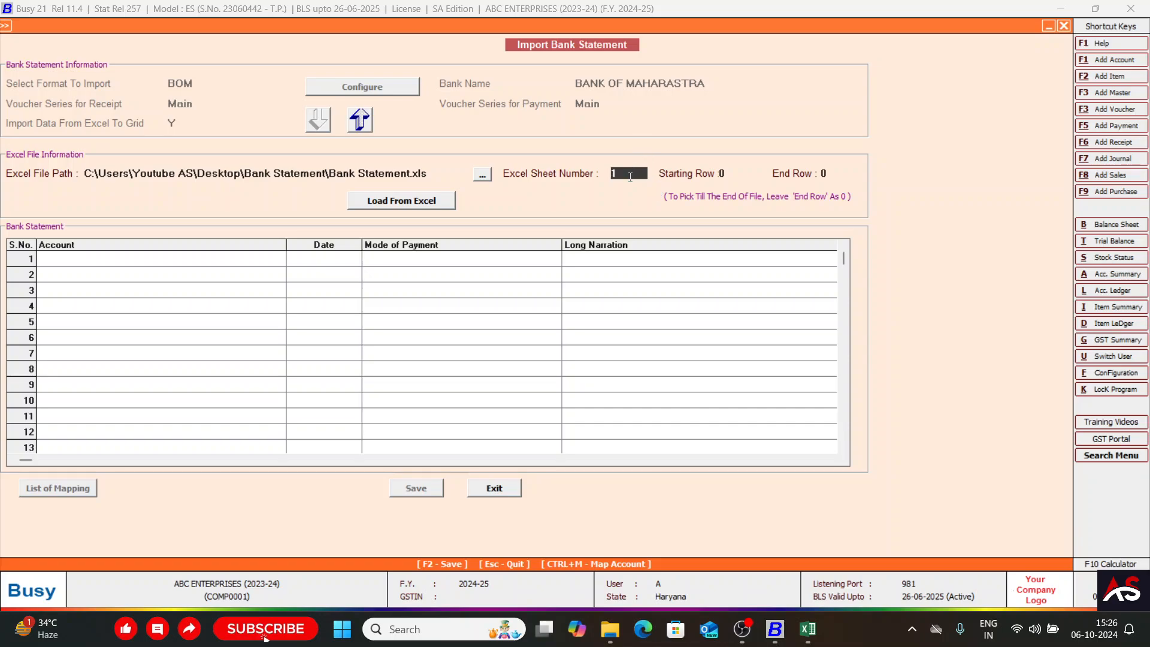
{"action": "key", "text": "Return"}
Locate the first transaction row in the Excel statement and set the starting row to 20 in Busy.
{"action": "key", "text": "alt+Tab"}
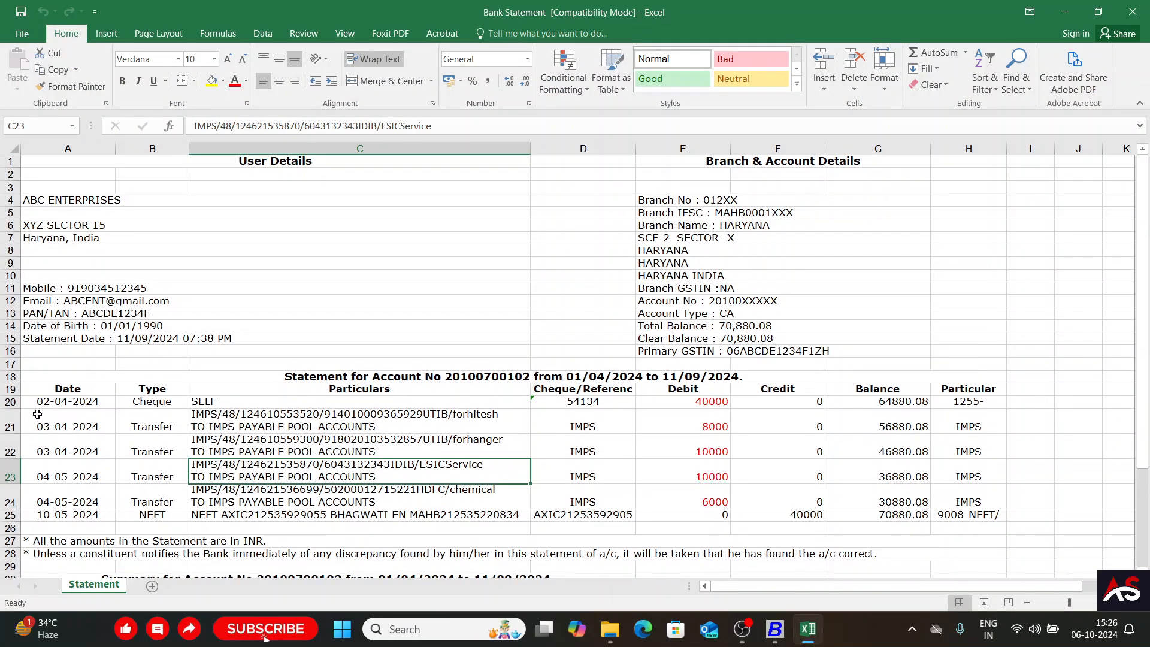
{"action": "left_click", "coordinate": [6, 402]}
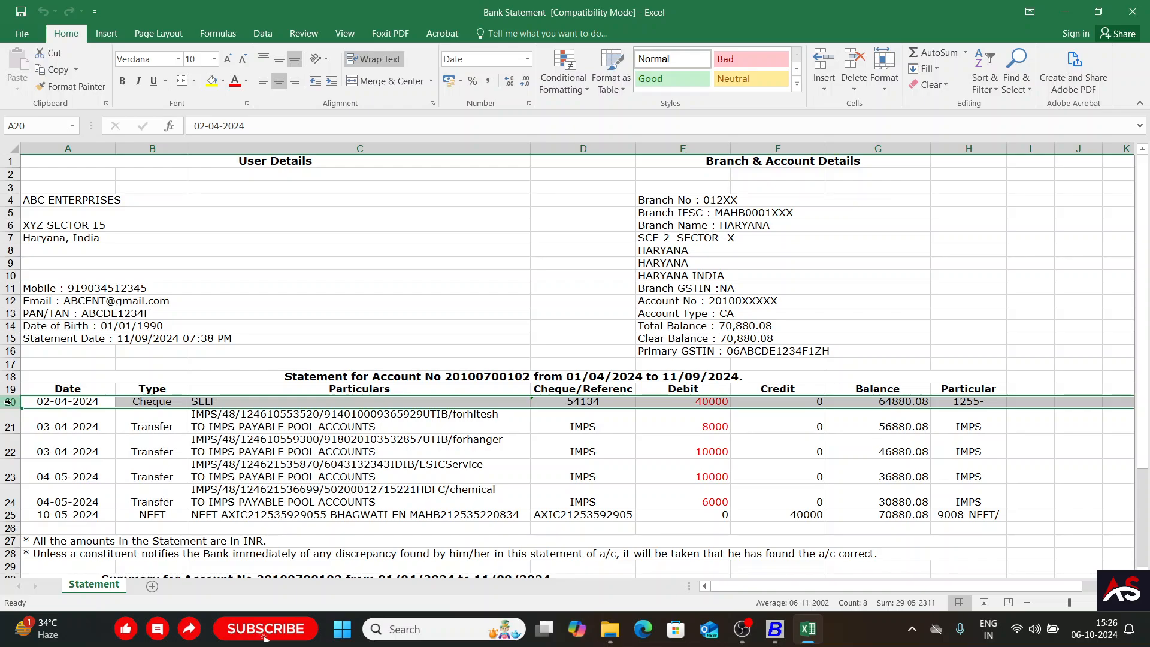
{"action": "key", "text": "alt+Tab"}
{"action": "type", "text": "20"}
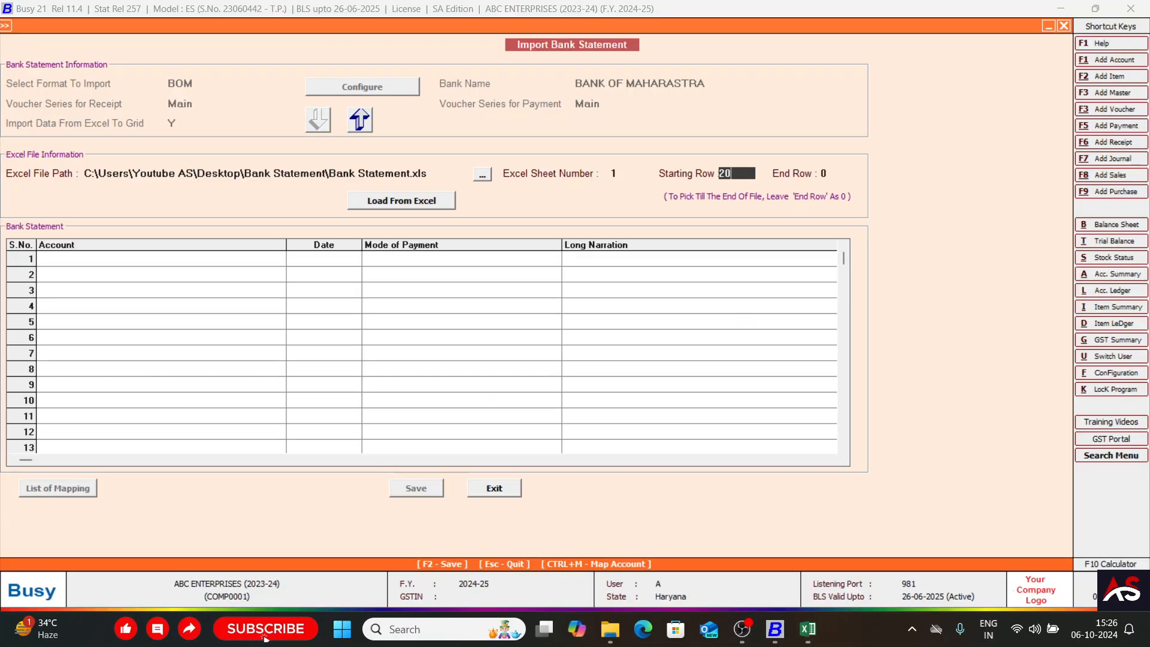
{"action": "key", "text": "Return"}
Set the end row to 25 to match the last transaction in Excel, and load the statement into the grid.
{"action": "key", "text": "alt+Tab"}
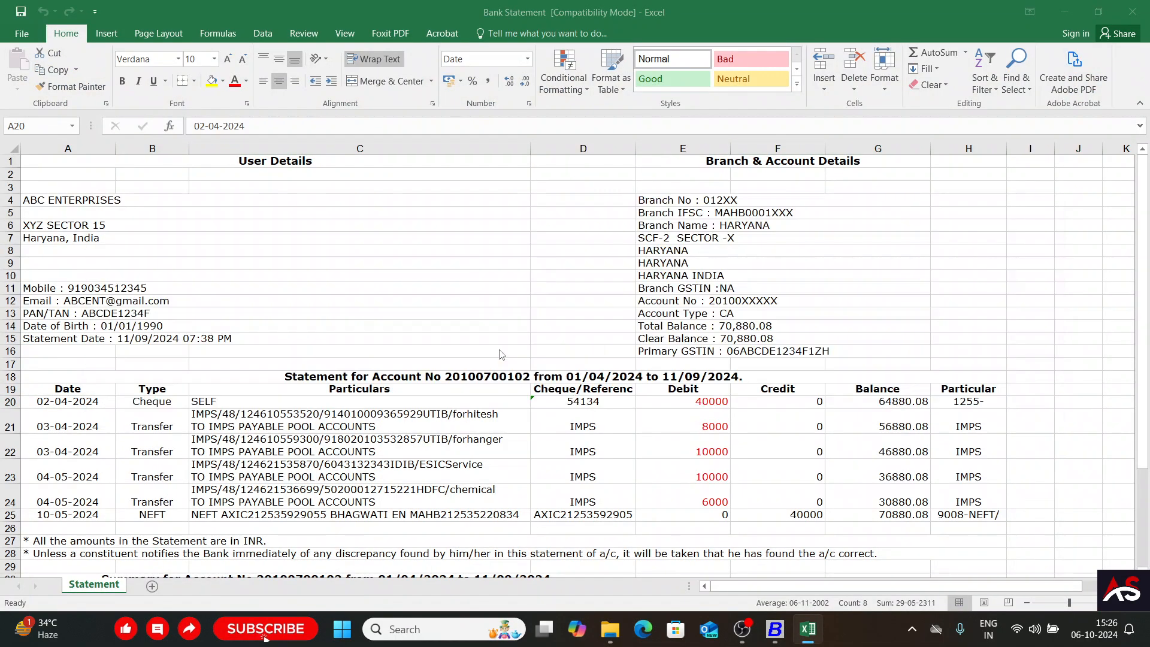
{"action": "key", "text": "alt+Tab"}
{"action": "key", "text": "alt+Tab"}
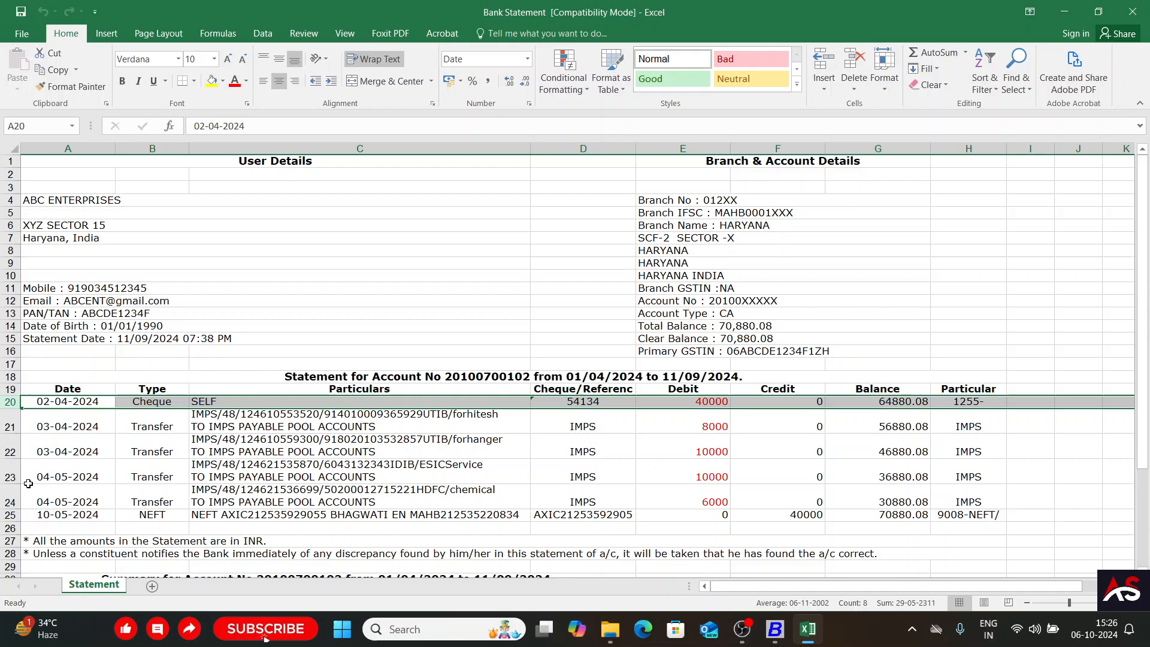
{"action": "left_click", "coordinate": [5, 514]}
{"action": "scroll", "coordinate": [65, 501], "scroll_direction": "down", "scroll_amount": 2}
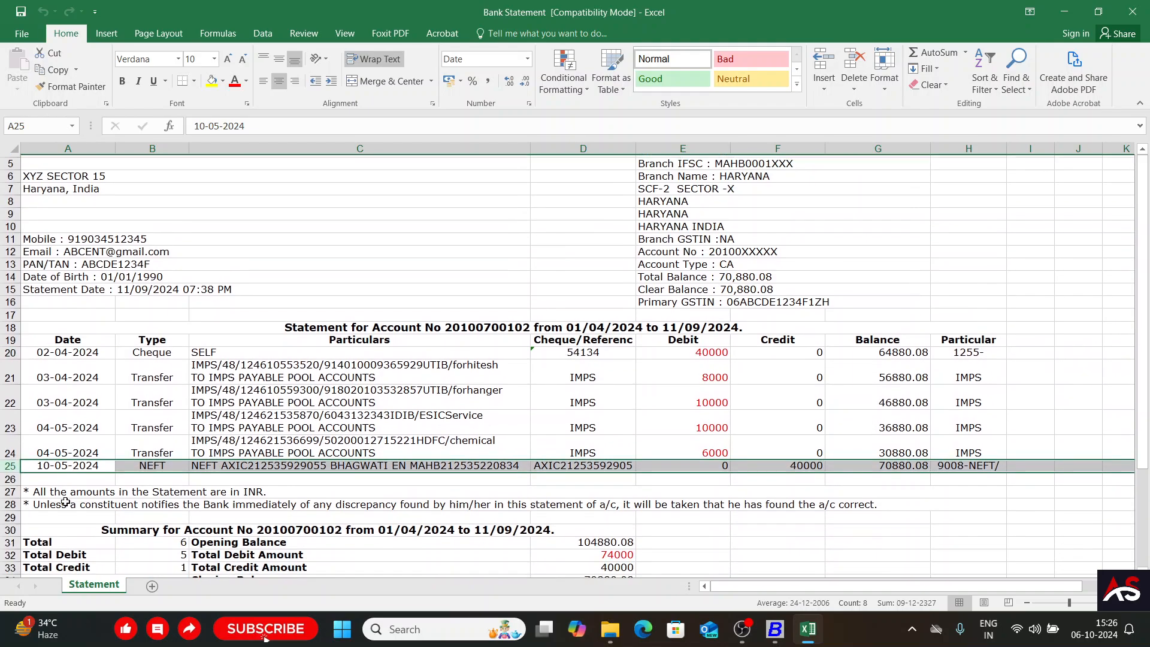
{"action": "key", "text": "alt+Tab"}
{"action": "type", "text": "25"}
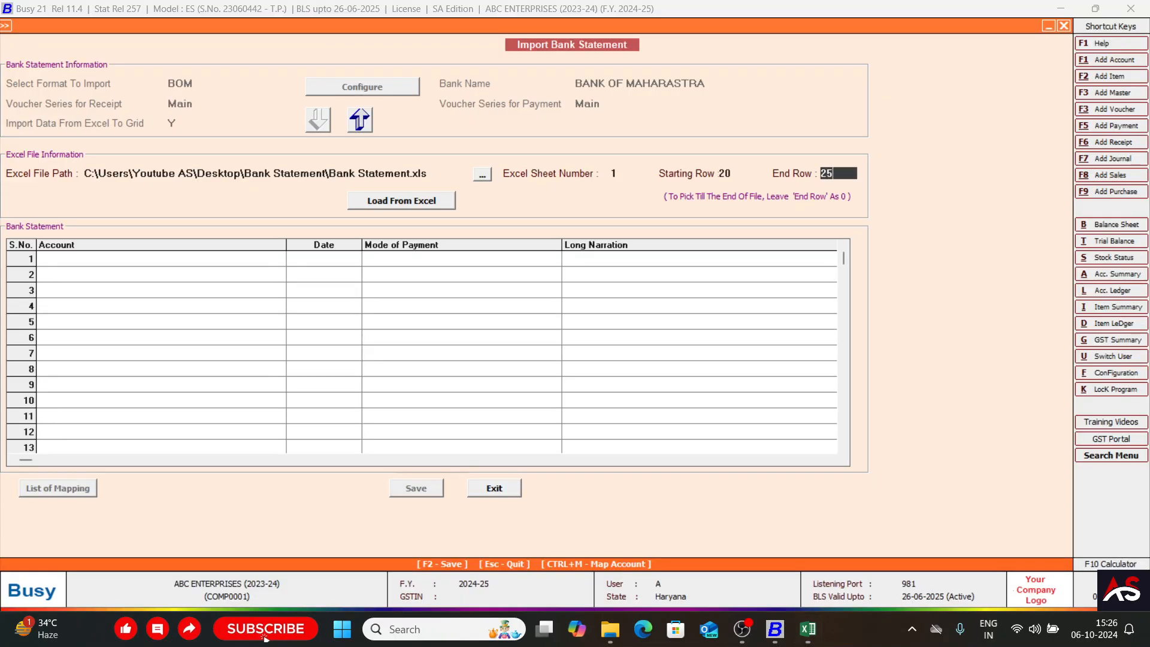
{"action": "key", "text": "Return"}
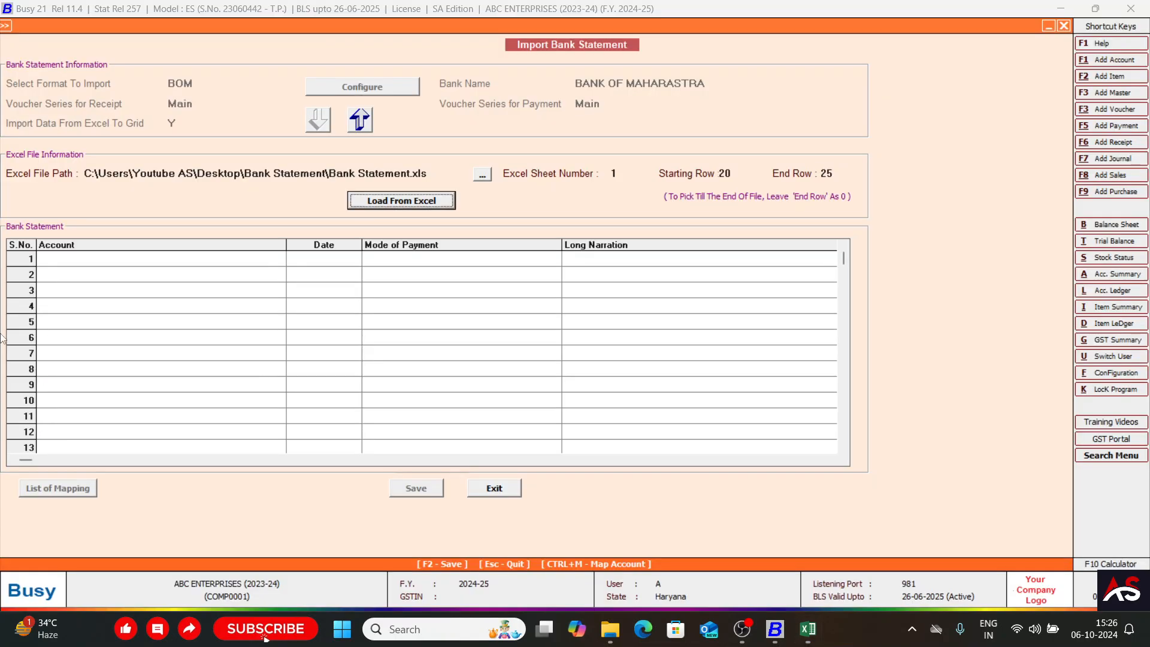
{"action": "left_click", "coordinate": [383, 201]}
{"action": "left_click", "coordinate": [592, 346]}
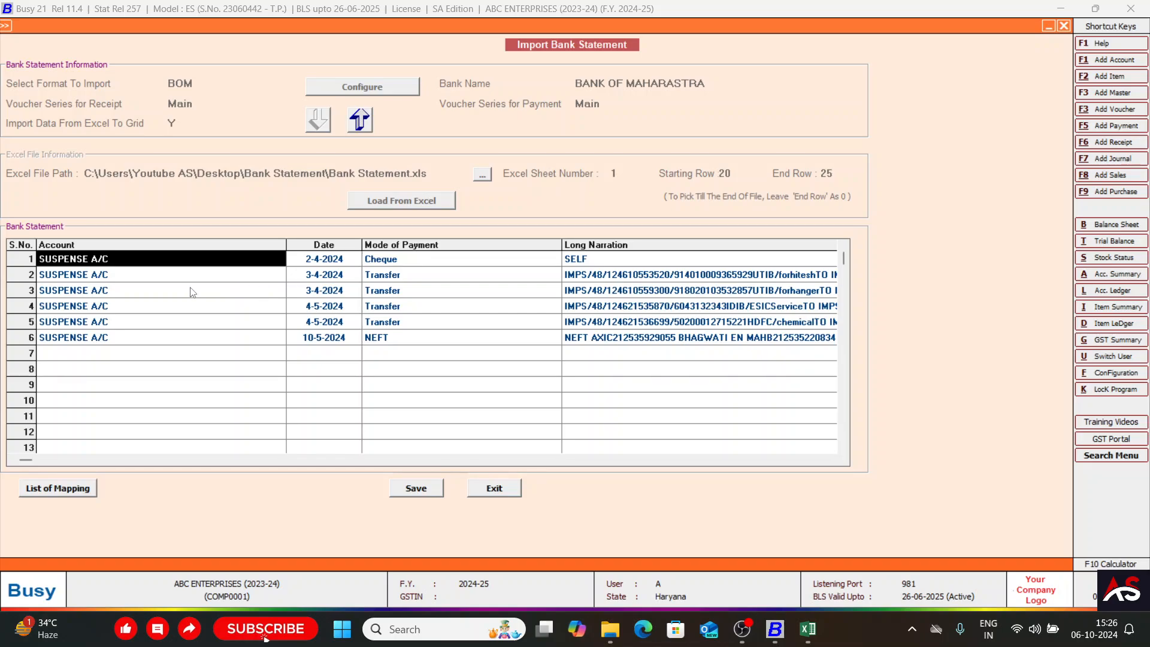
Review the loaded transactions across the grid's account, date, payment mode, narration, reference number and amount columns.
{"action": "key", "text": "Down"}
{"action": "key", "text": "Down"}
{"action": "key", "text": "Down"}
{"action": "key", "text": "Down"}
{"action": "key", "text": "Down"}
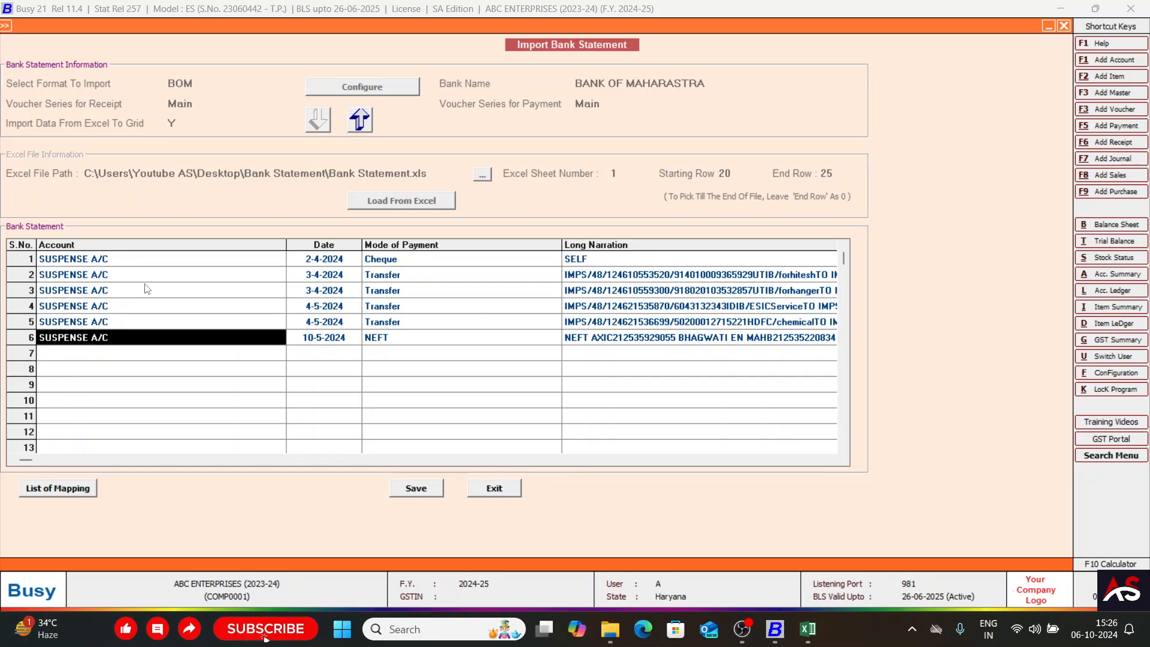
{"action": "key", "text": "Right"}
{"action": "key", "text": "Right"}
{"action": "key", "text": "Right"}
{"action": "key", "text": "Return"}
{"action": "key", "text": "Return"}
{"action": "key", "text": "Return"}
{"action": "key", "text": "Return"}
{"action": "key", "text": "Return"}
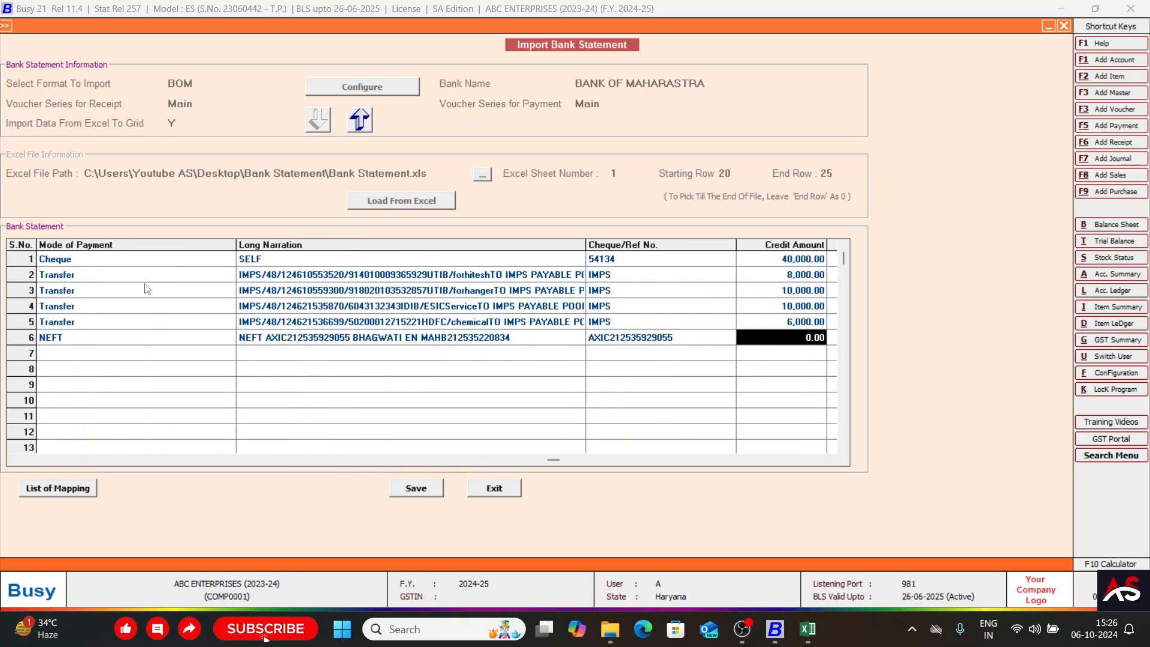
{"action": "key", "text": "Left"}
{"action": "key", "text": "Left"}
{"action": "key", "text": "Left"}
{"action": "key", "text": "Left"}
{"action": "key", "text": "Left"}
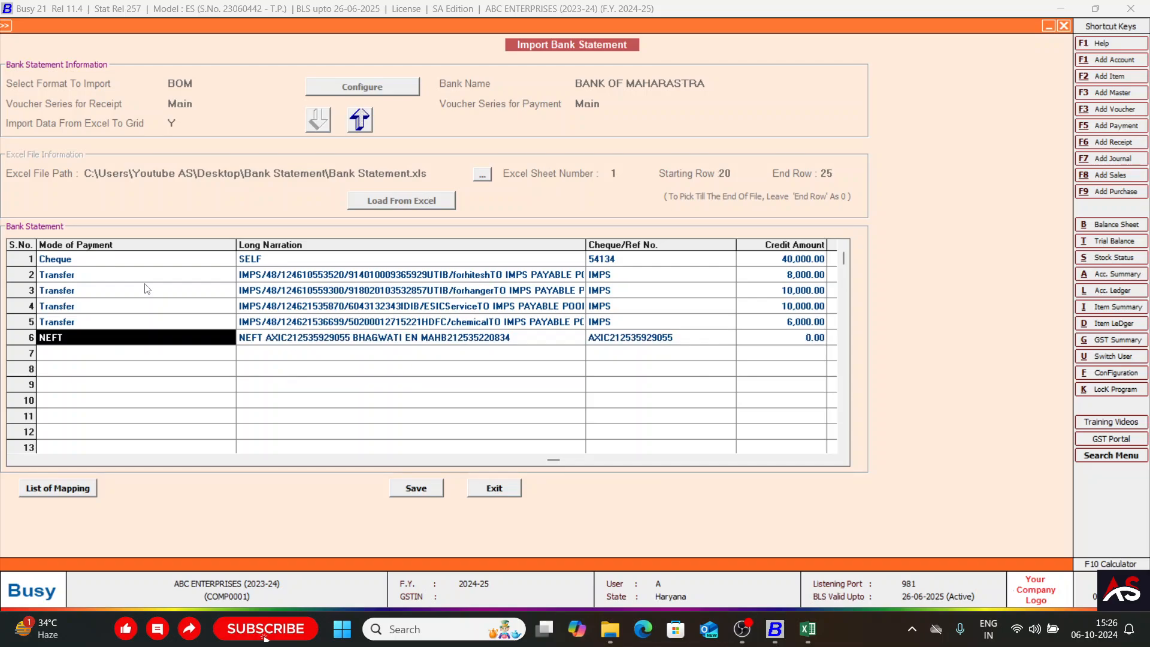
{"action": "key", "text": "Up"}
{"action": "key", "text": "Up"}
{"action": "key", "text": "Up"}
{"action": "key", "text": "Up"}
{"action": "key", "text": "Up"}
{"action": "key", "text": "Down"}
{"action": "key", "text": "Down"}
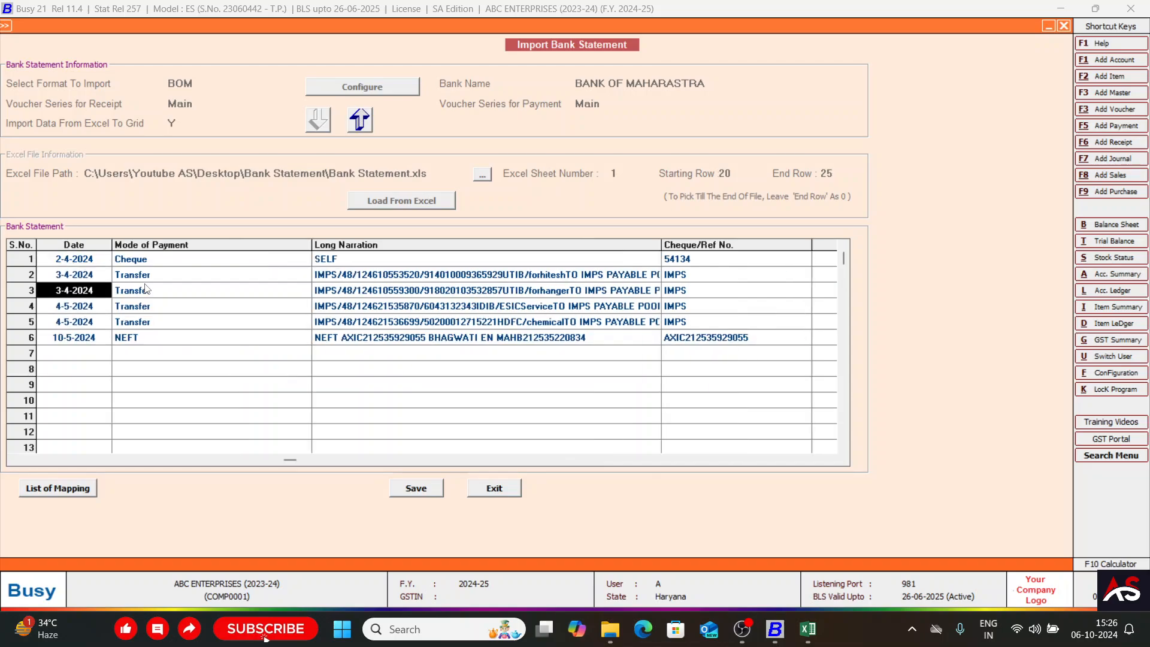
Save the imported bank statement entries and quit the Import Bank Statement screen.
{"action": "left_click", "coordinate": [407, 492]}
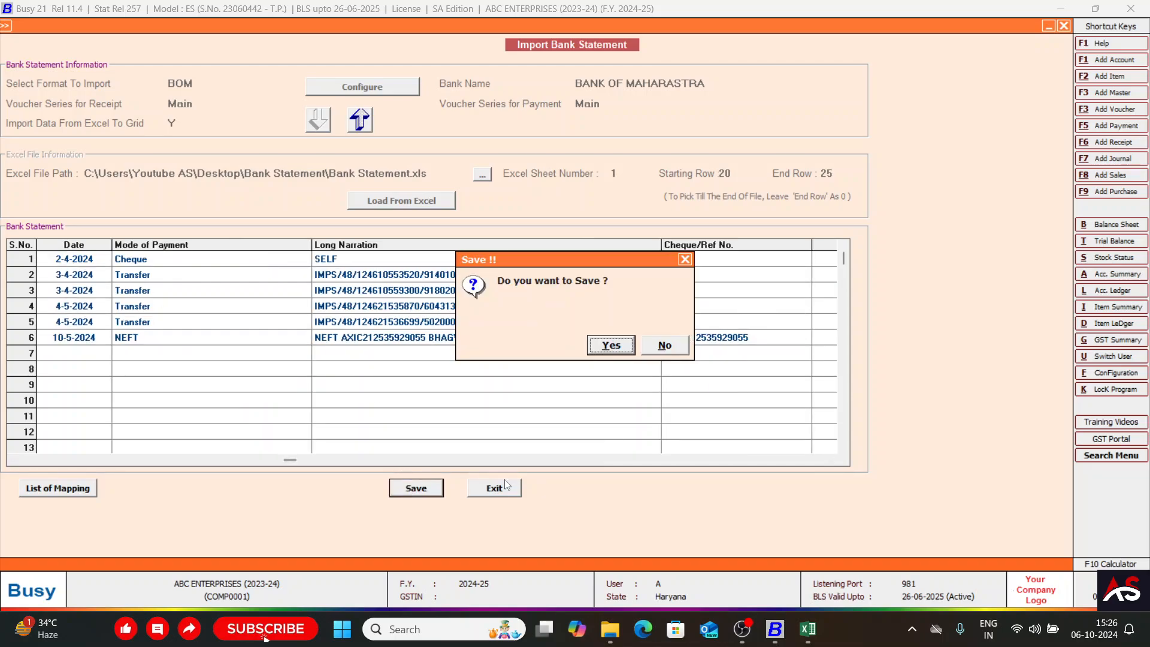
{"action": "key", "text": "Return"}
{"action": "key", "text": "Return"}
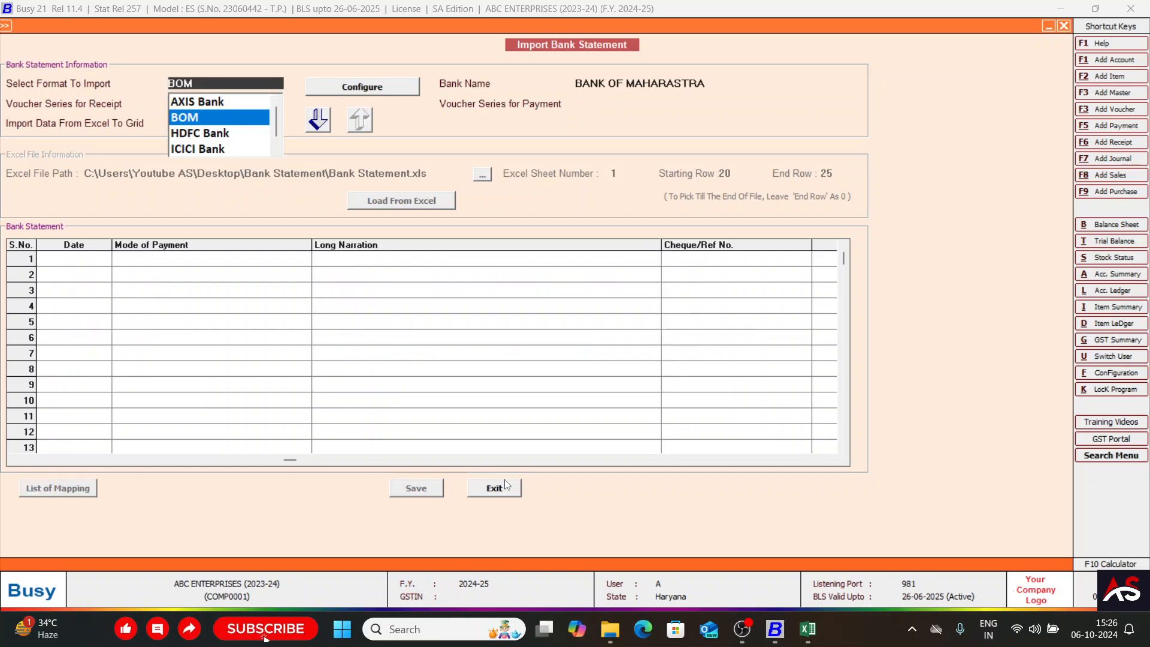
{"action": "key", "text": "Escape"}
Open the account ledger of BANK OF MAHARASTRA for 01-04-2024 to 15-07-2024, showing Single Account (Auto) details.
{"action": "key", "text": "Escape"}
{"action": "key", "text": "Escape"}
{"action": "key", "text": "Escape"}
{"action": "key", "text": "Left"}
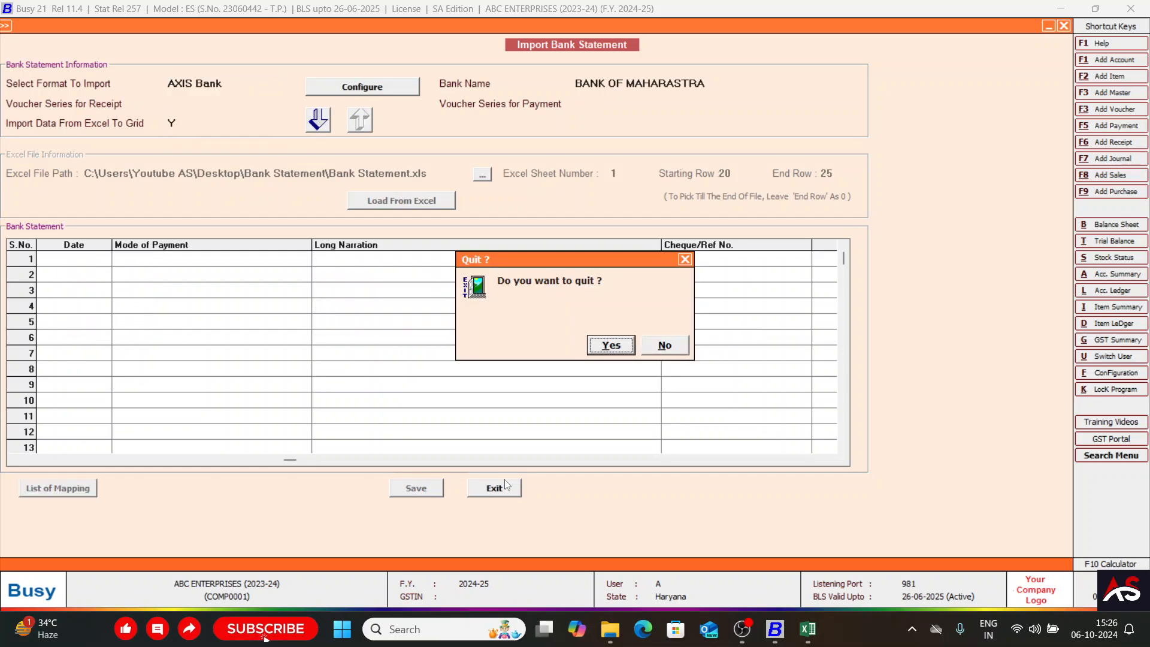
{"action": "key", "text": "Return"}
{"action": "key", "text": "Escape"}
{"action": "key", "text": "Escape"}
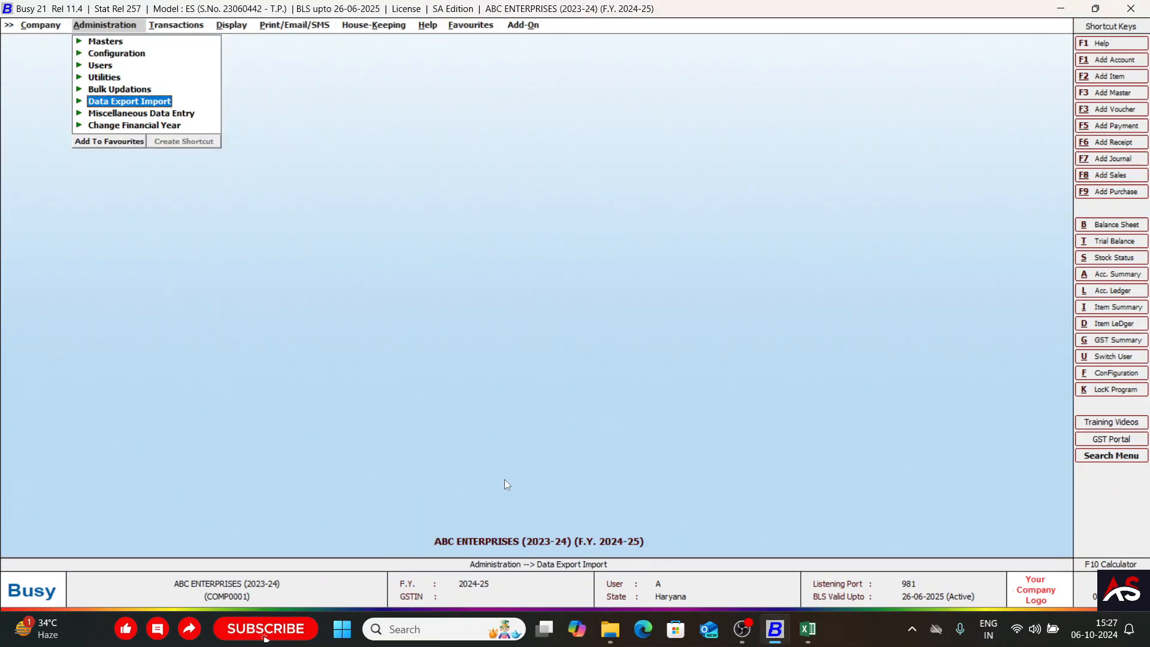
{"action": "key", "text": "Escape"}
{"action": "key", "text": "Right"}
{"action": "type", "text": "lbank of"}
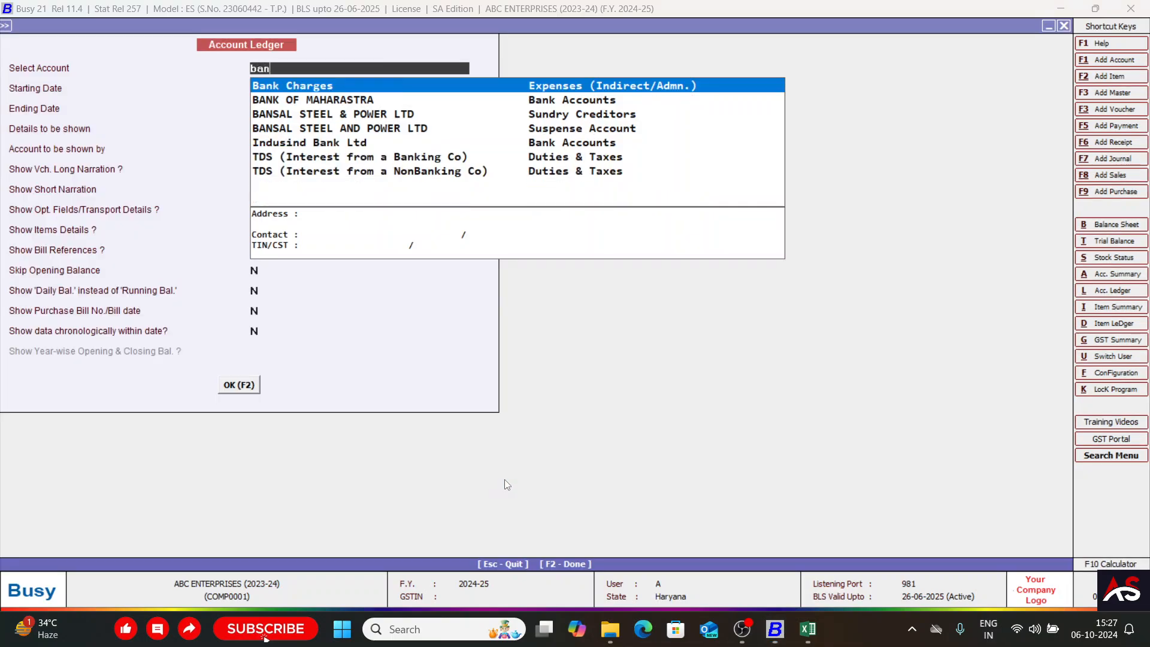
{"action": "key", "text": "Return"}
{"action": "key", "text": "Return"}
{"action": "key", "text": "Return"}
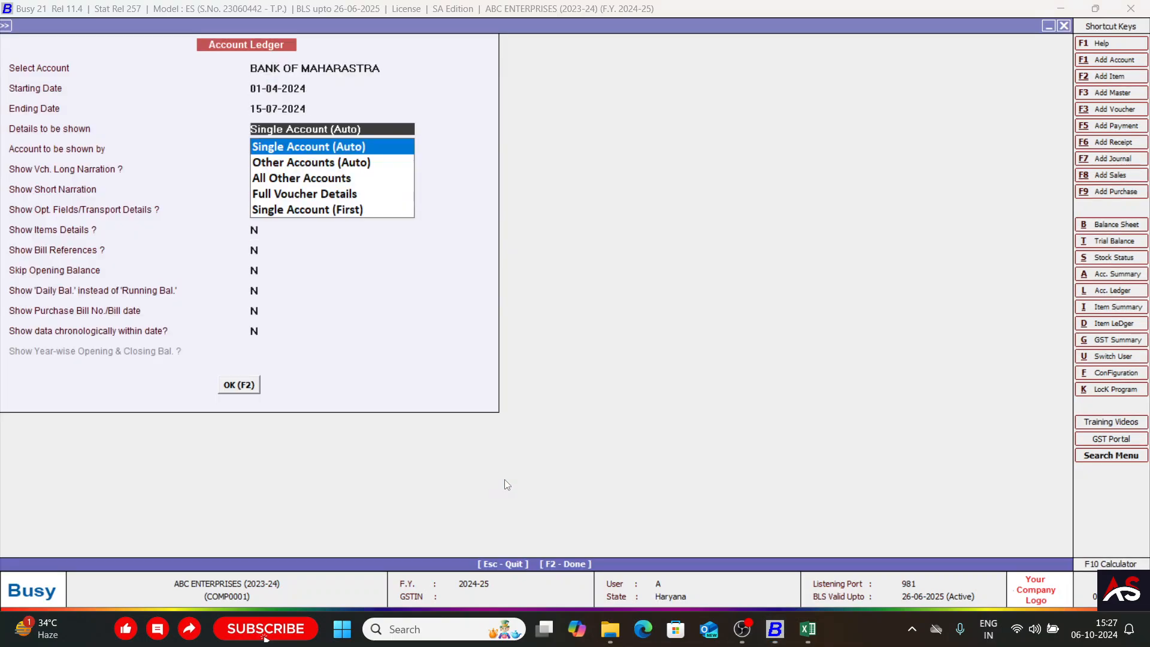
{"action": "key", "text": "F2"}
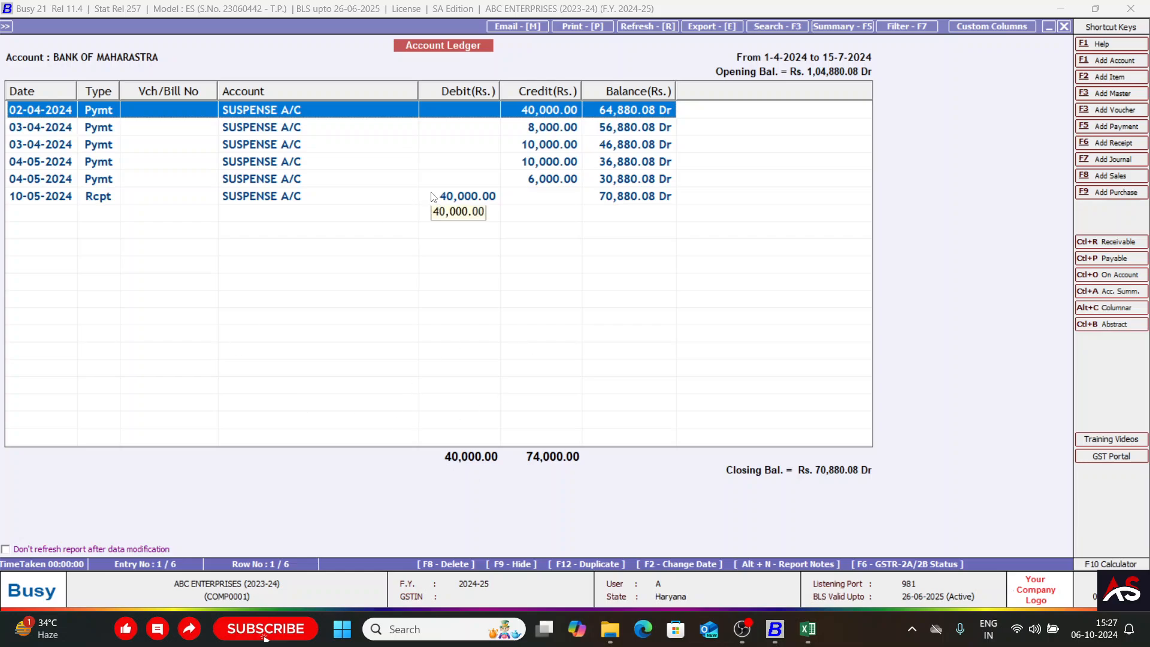
Review the imported payment and receipt entries listed in the bank ledger.
{"action": "key", "text": "Down"}
{"action": "key", "text": "Down"}
{"action": "key", "text": "Up"}
{"action": "key", "text": "Up"}
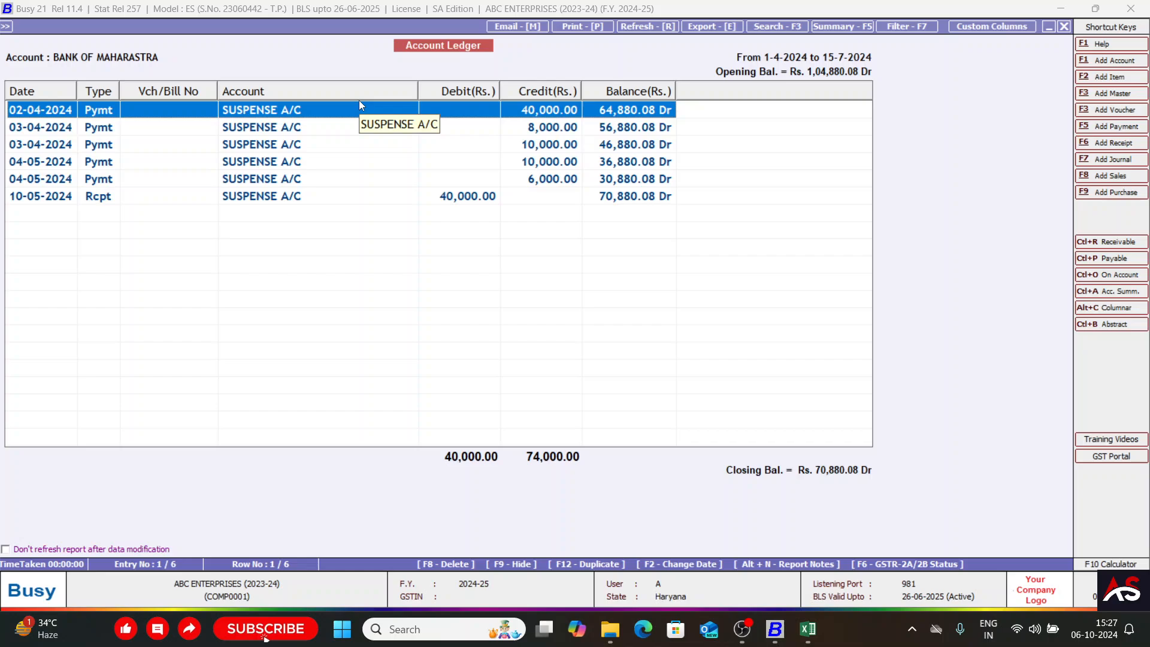
Switch to the Bank Statement workbook in Excel and examine the Particulars of the first few transactions.
{"action": "key", "text": "alt+Tab"}
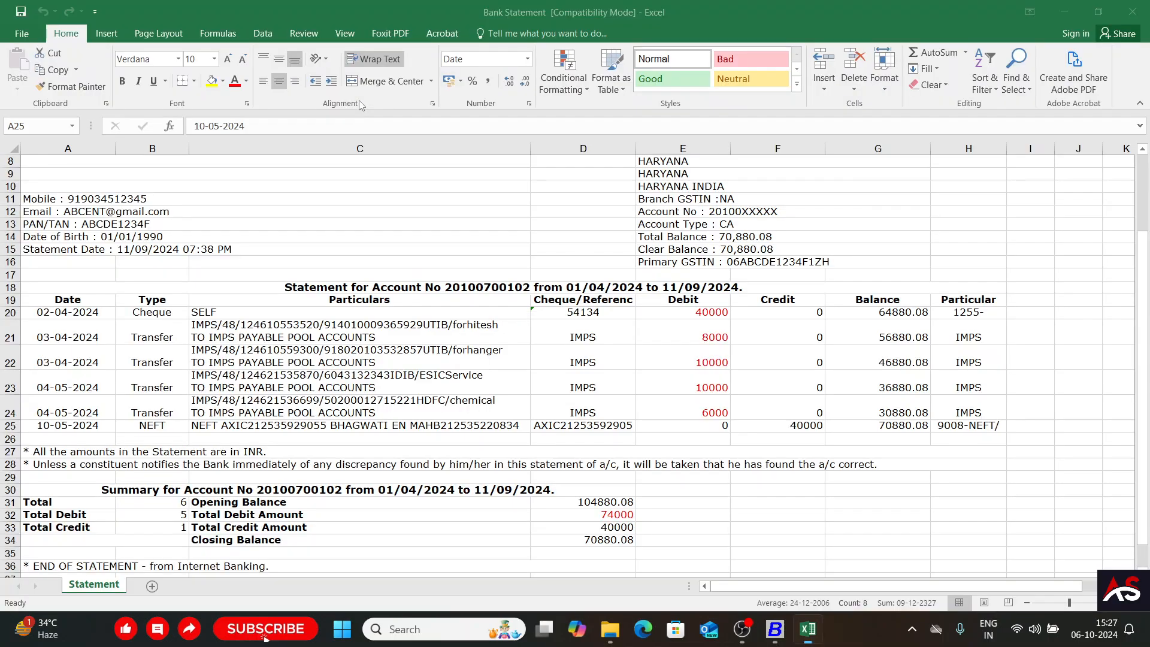
{"action": "left_click", "coordinate": [269, 352]}
{"action": "key", "text": "Up"}
{"action": "key", "text": "Up"}
{"action": "key", "text": "Down"}
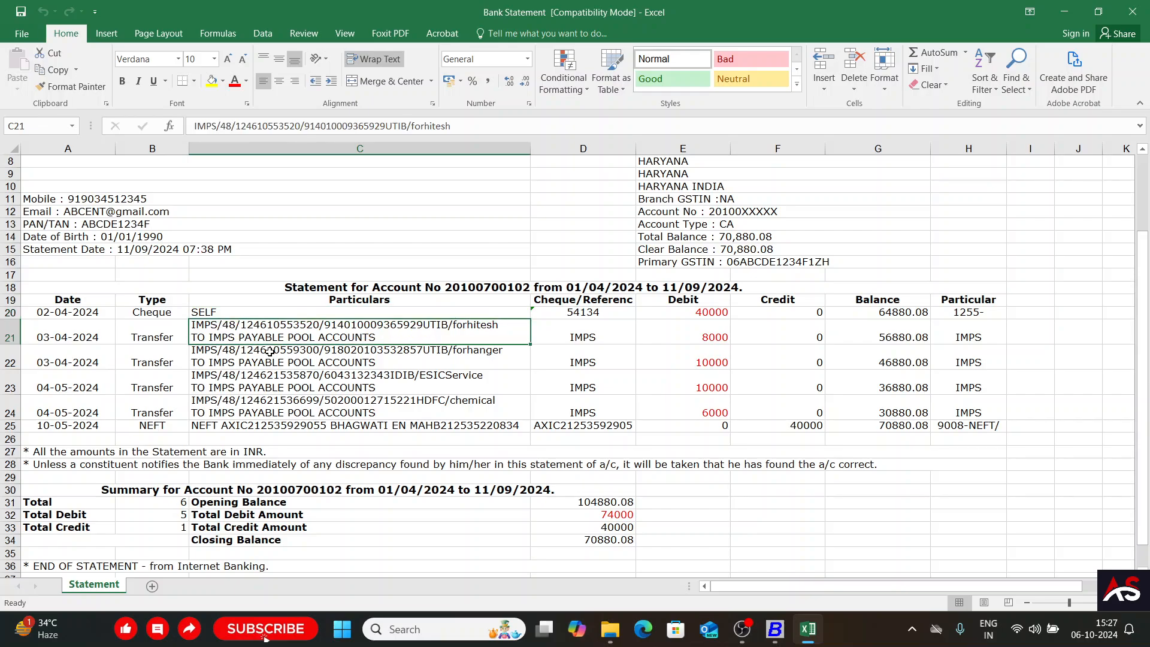
{"action": "key", "text": "Down"}
{"action": "key", "text": "Down"}
{"action": "key", "text": "Up"}
{"action": "key", "text": "Up"}
{"action": "key", "text": "Up"}
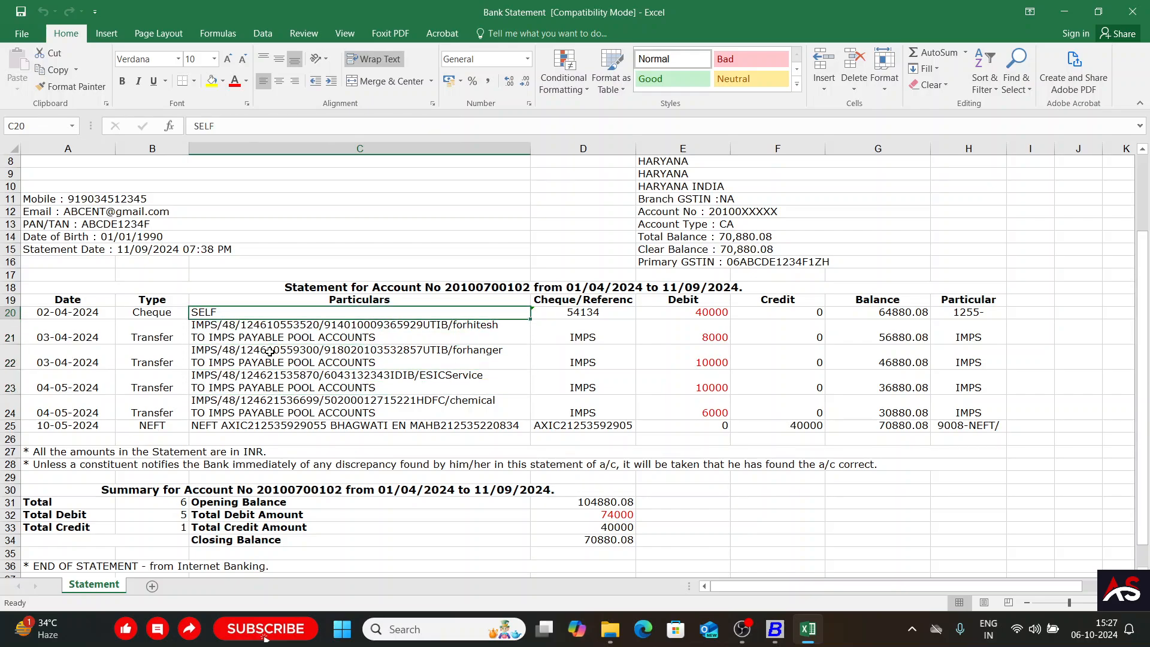
{"action": "key", "text": "Down"}
{"action": "key", "text": "Down"}
{"action": "key", "text": "Up"}
{"action": "key", "text": "Up"}
Return to Busy and check the narration in the payment voucher dated 02-04-2024, leaving the voucher without changes.
{"action": "key", "text": "alt+Tab"}
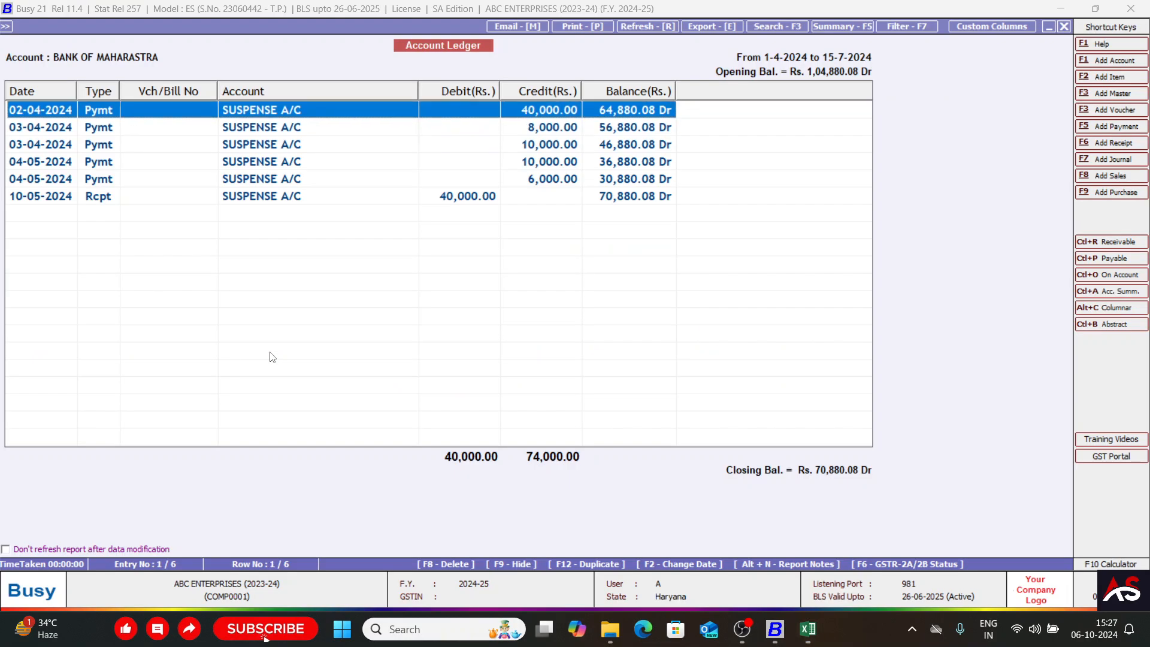
{"action": "key", "text": "Down"}
{"action": "key", "text": "Up"}
{"action": "key", "text": "Return"}
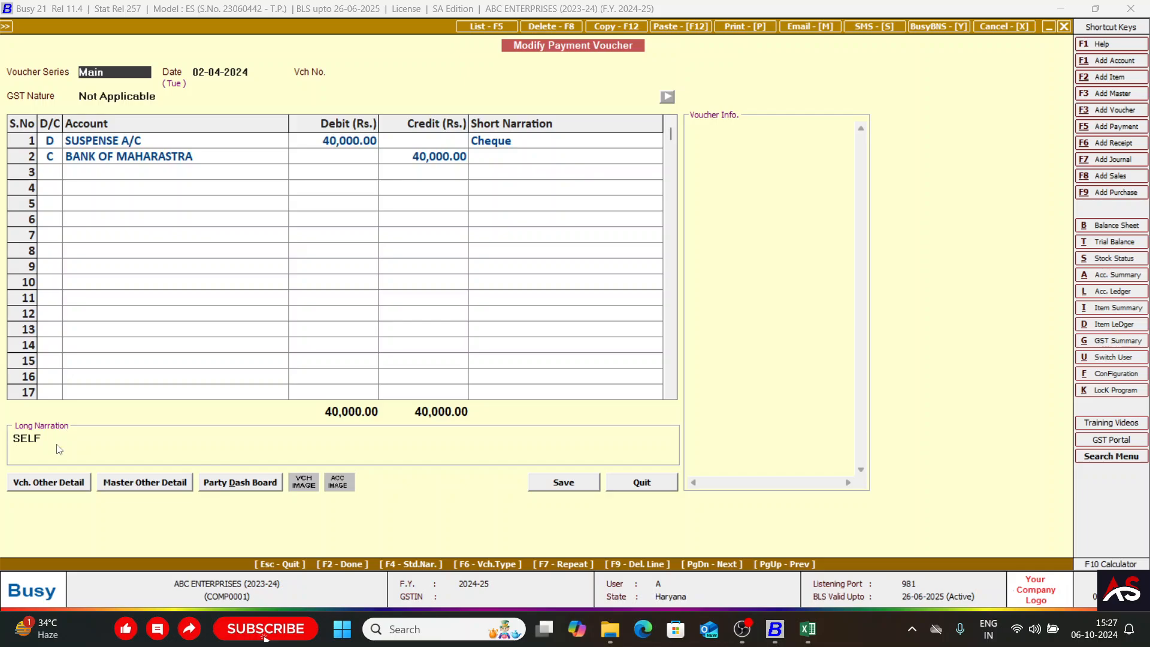
{"action": "key", "text": "Escape"}
Go through the ledger's first entries and examine which account each imported payment is posted to.
{"action": "key", "text": "Down"}
{"action": "key", "text": "Down"}
{"action": "key", "text": "Down"}
{"action": "key", "text": "Up"}
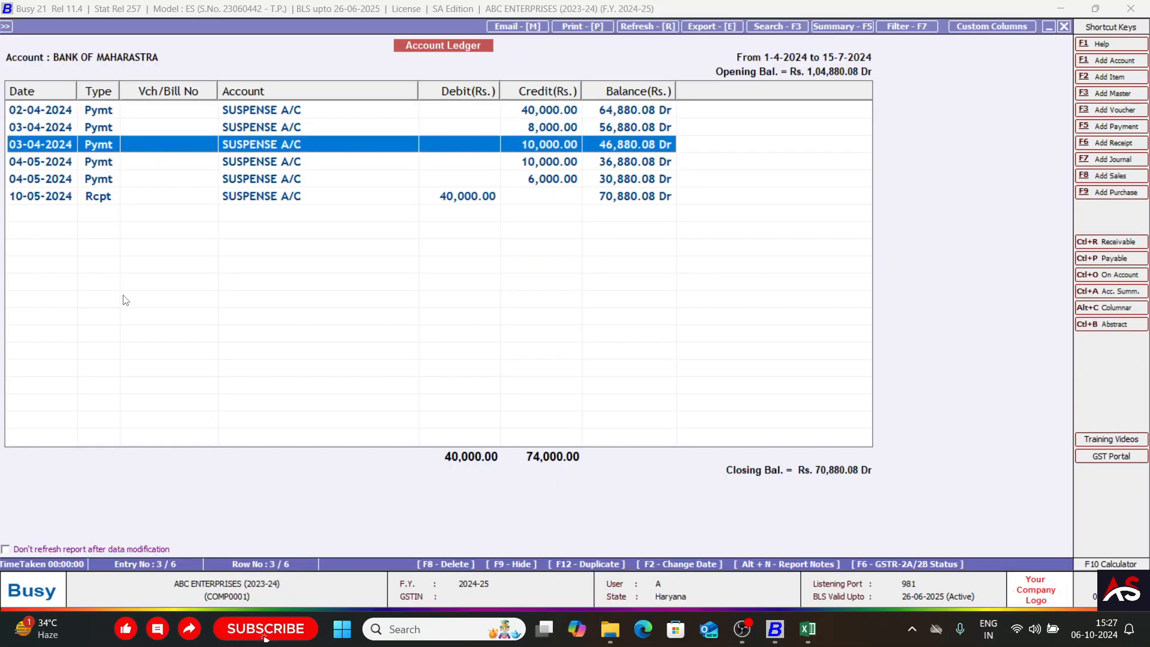
{"action": "key", "text": "Up"}
{"action": "key", "text": "Up"}
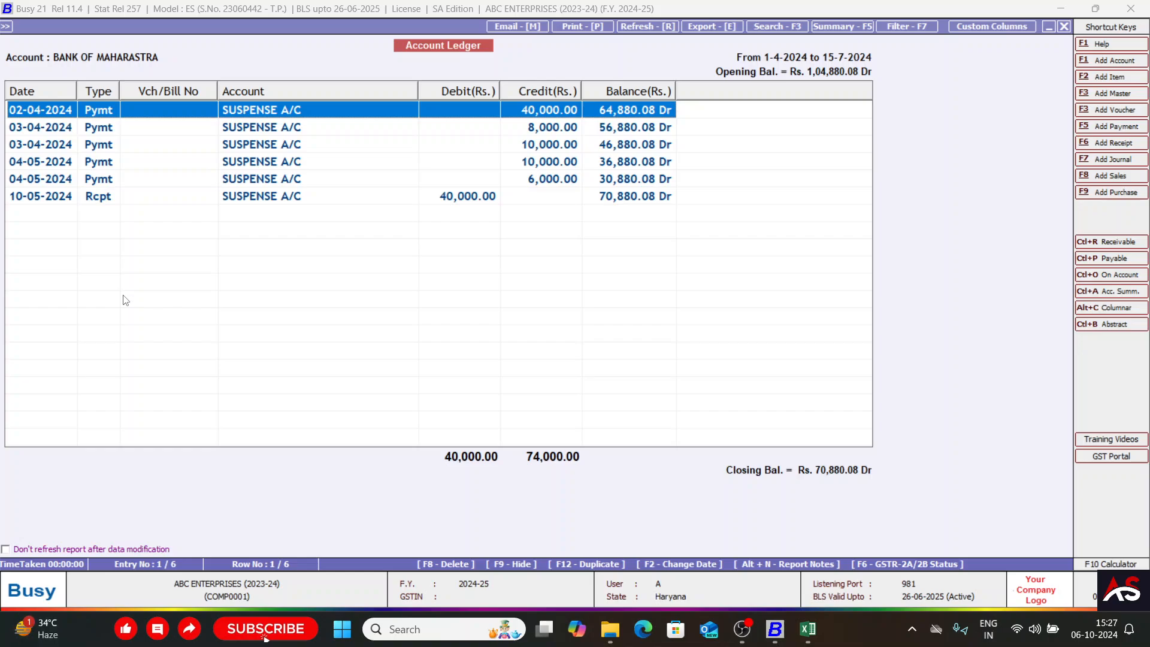
{"action": "key", "text": "Down"}
{"action": "key", "text": "Down"}
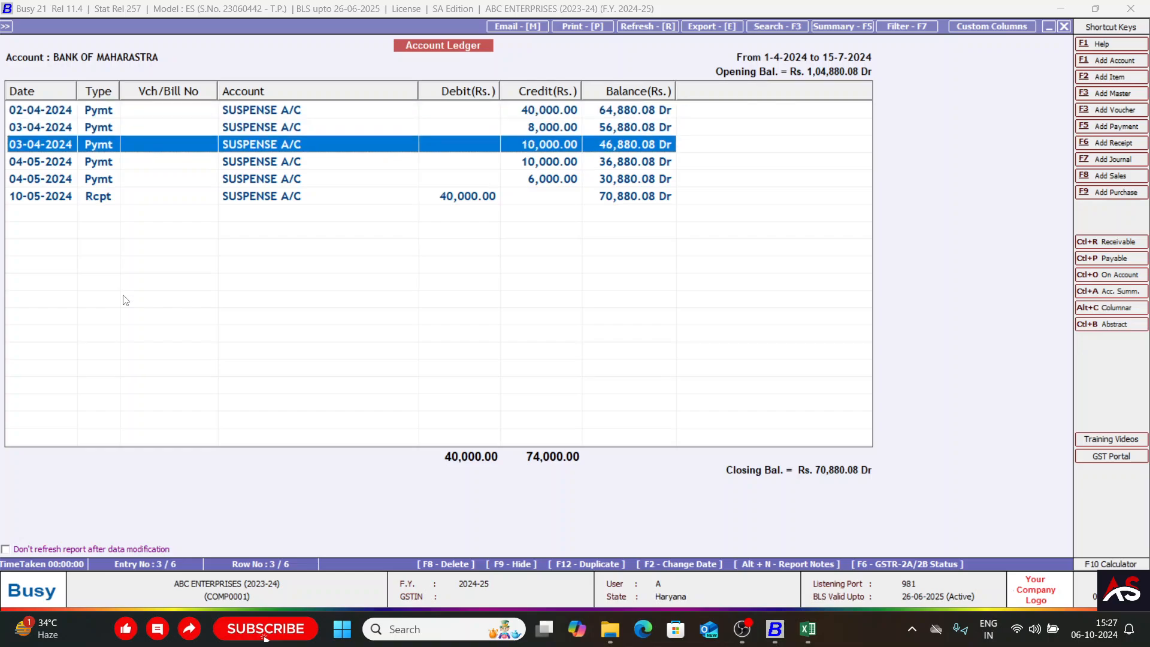
{"action": "key", "text": "Home"}
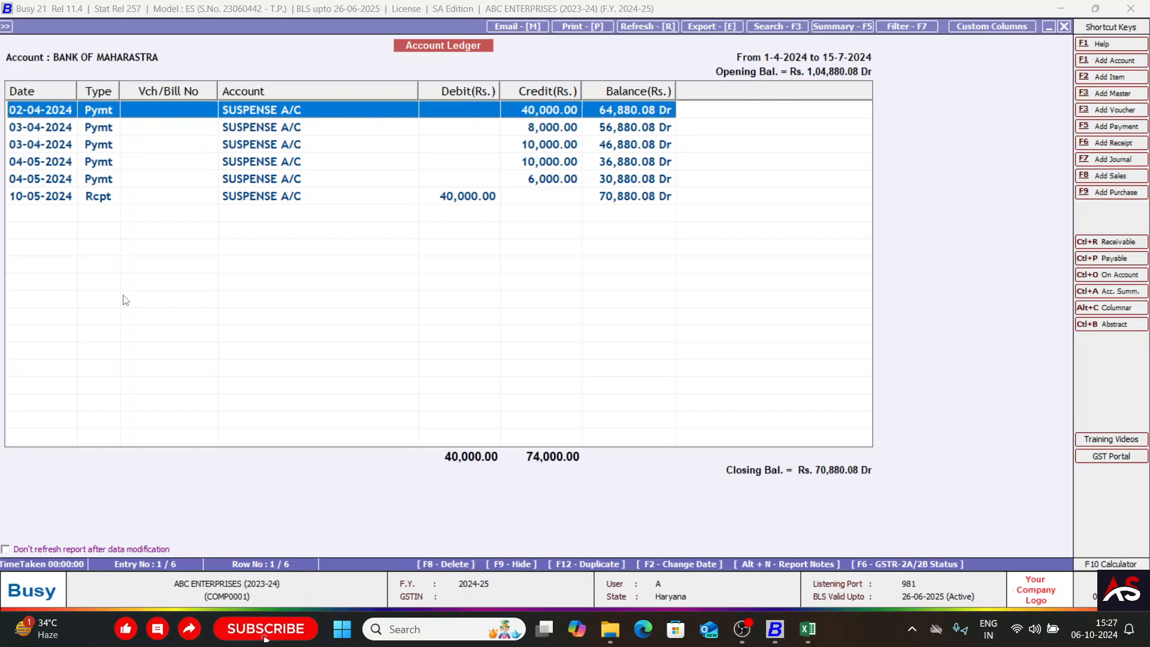
{"action": "key", "text": "Down"}
{"action": "key", "text": "Down"}
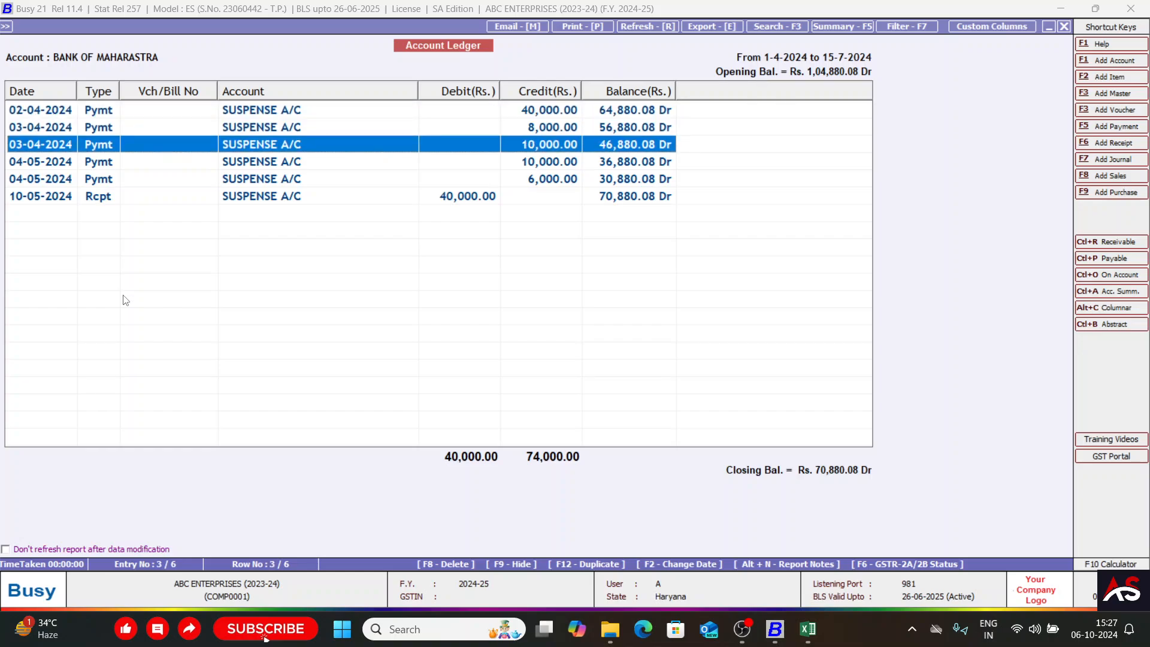
{"action": "key", "text": "Down"}
Open the payment voucher dated 02-04-2024 and convert its voucher type to Contra.
{"action": "key", "text": "Up"}
{"action": "key", "text": "Up"}
{"action": "key", "text": "Up"}
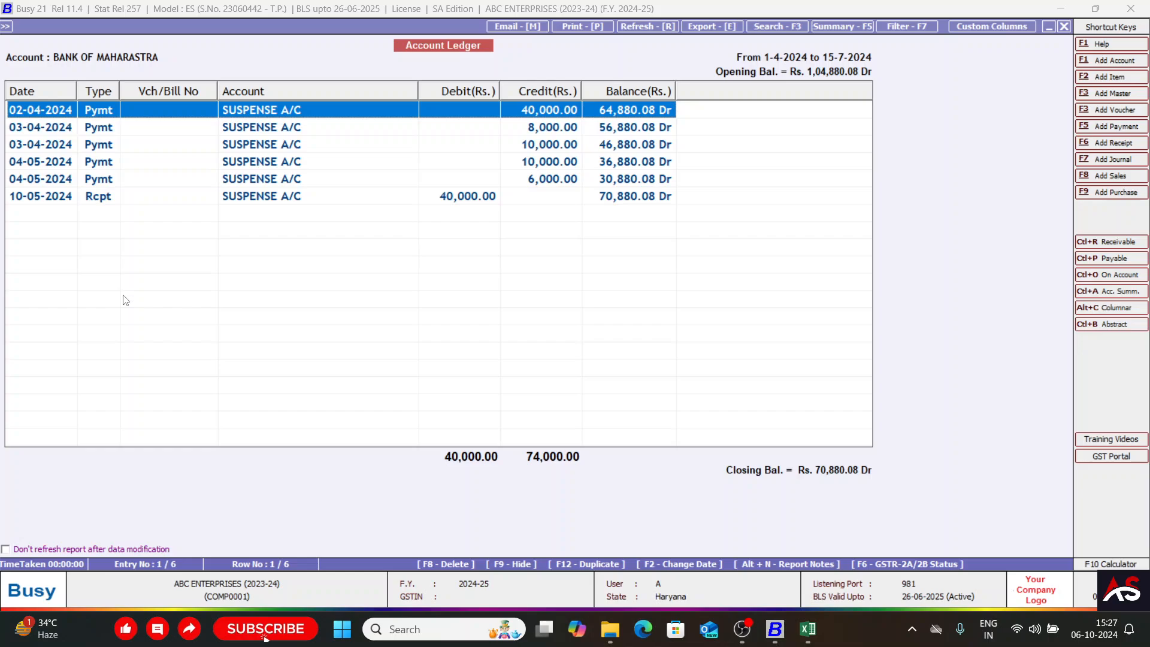
{"action": "key", "text": "Return"}
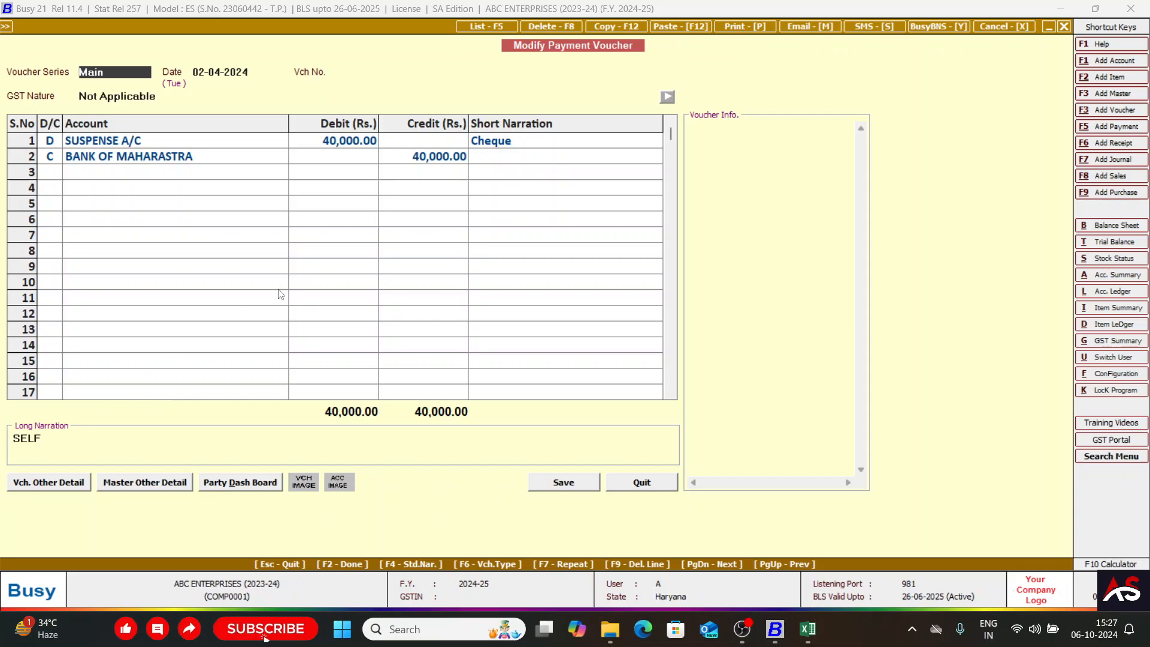
{"action": "key", "text": "F6"}
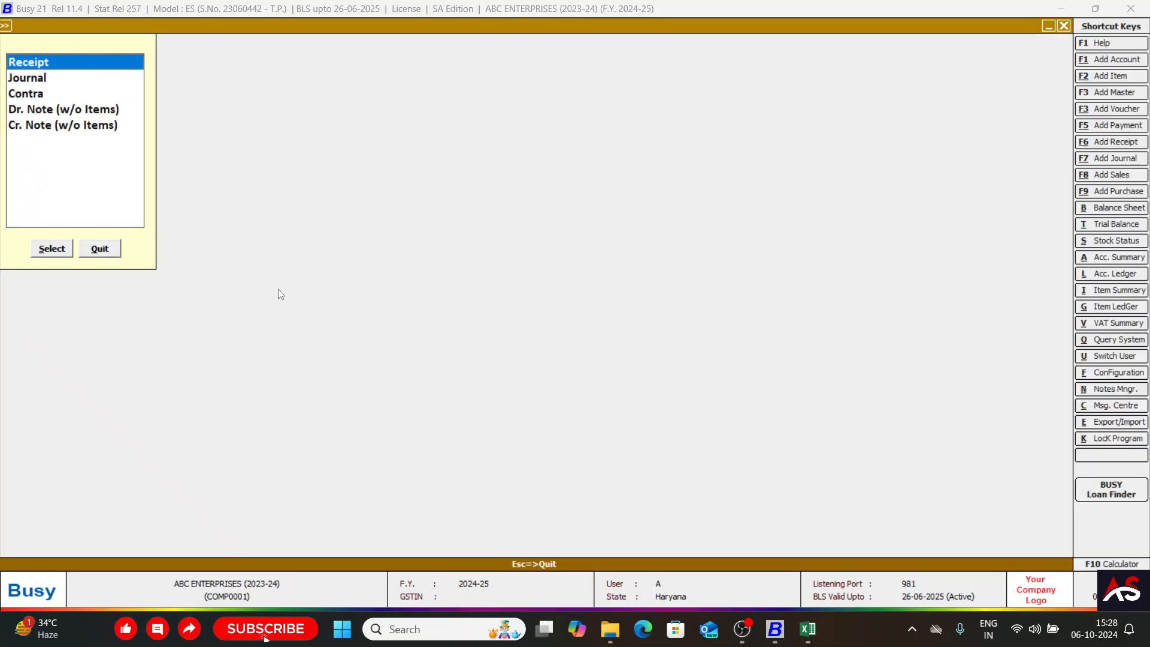
{"action": "key", "text": "Down"}
{"action": "key", "text": "Down"}
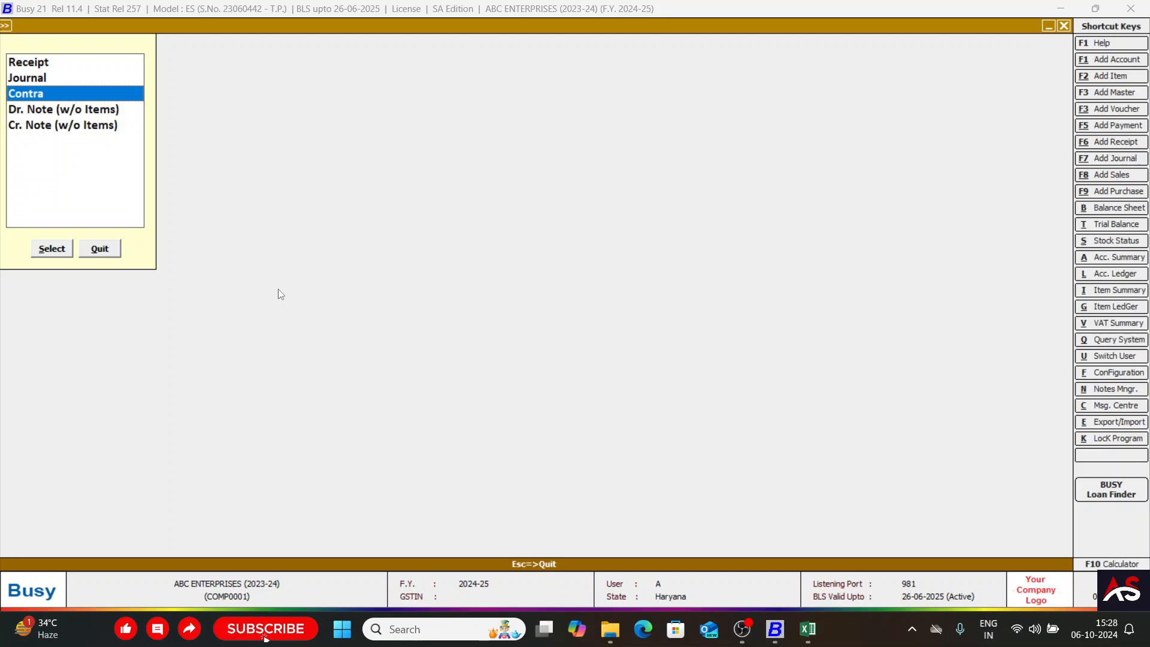
{"action": "key", "text": "Return"}
Replace SUSPENSE A/C with Cash as the debit account in the contra voucher and save it.
{"action": "key", "text": "Return"}
{"action": "key", "text": "Return"}
{"action": "key", "text": "Return"}
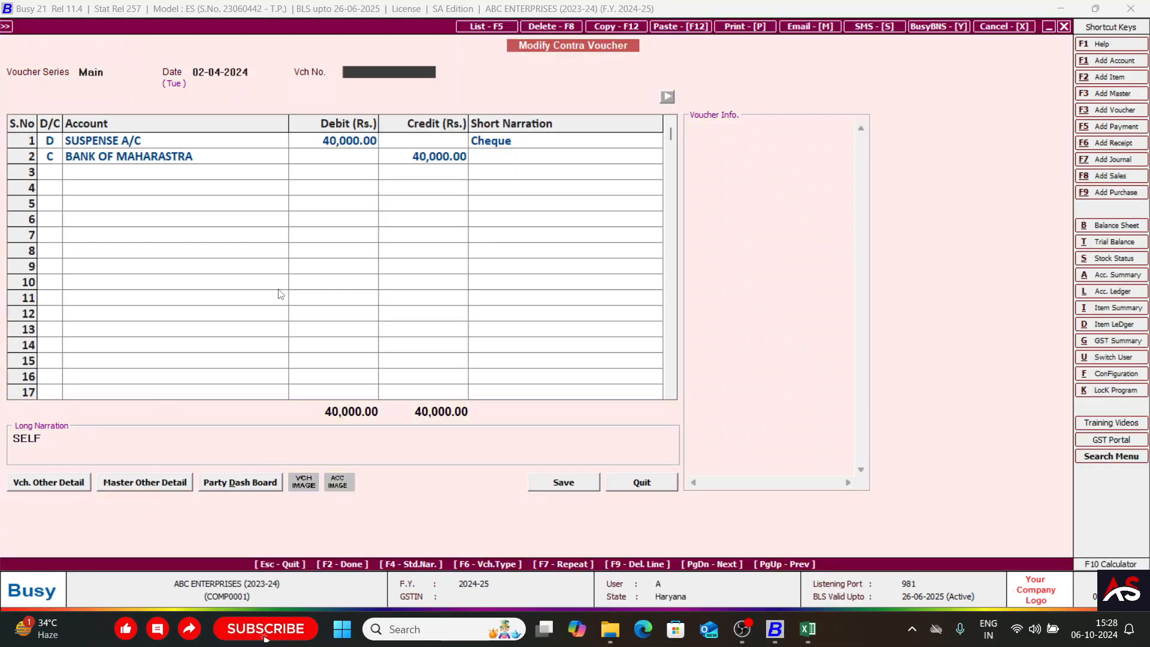
{"action": "key", "text": "Left"}
{"action": "key", "text": "Return"}
{"action": "key", "text": "Return"}
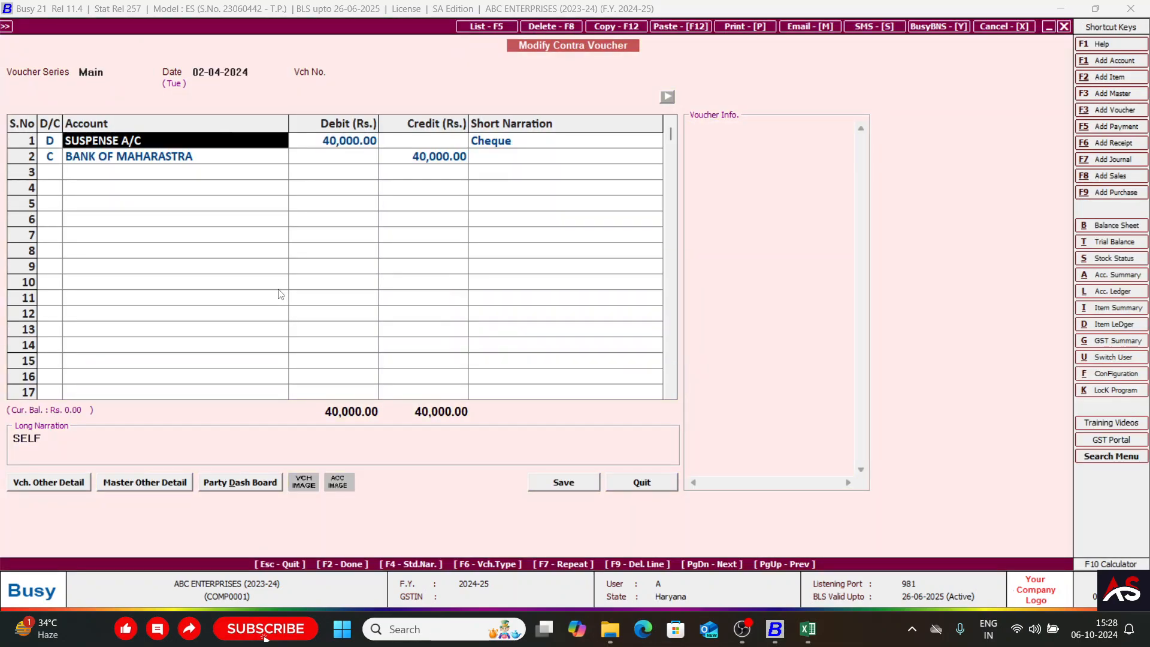
{"action": "type", "text": "ca"}
{"action": "key", "text": "Return"}
{"action": "key", "text": "Return"}
{"action": "key", "text": "Return"}
{"action": "key", "text": "Return"}
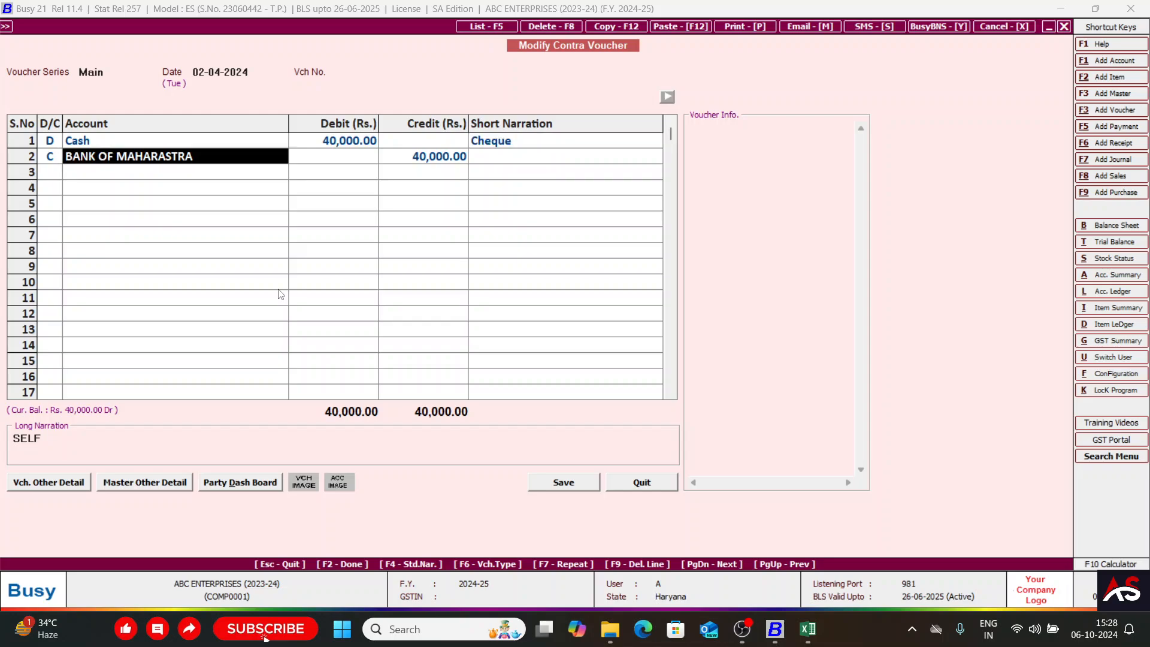
{"action": "key", "text": "Return"}
{"action": "key", "text": "Return"}
{"action": "key", "text": "Return"}
{"action": "key", "text": "Return"}
{"action": "key", "text": "Return"}
{"action": "key", "text": "Return"}
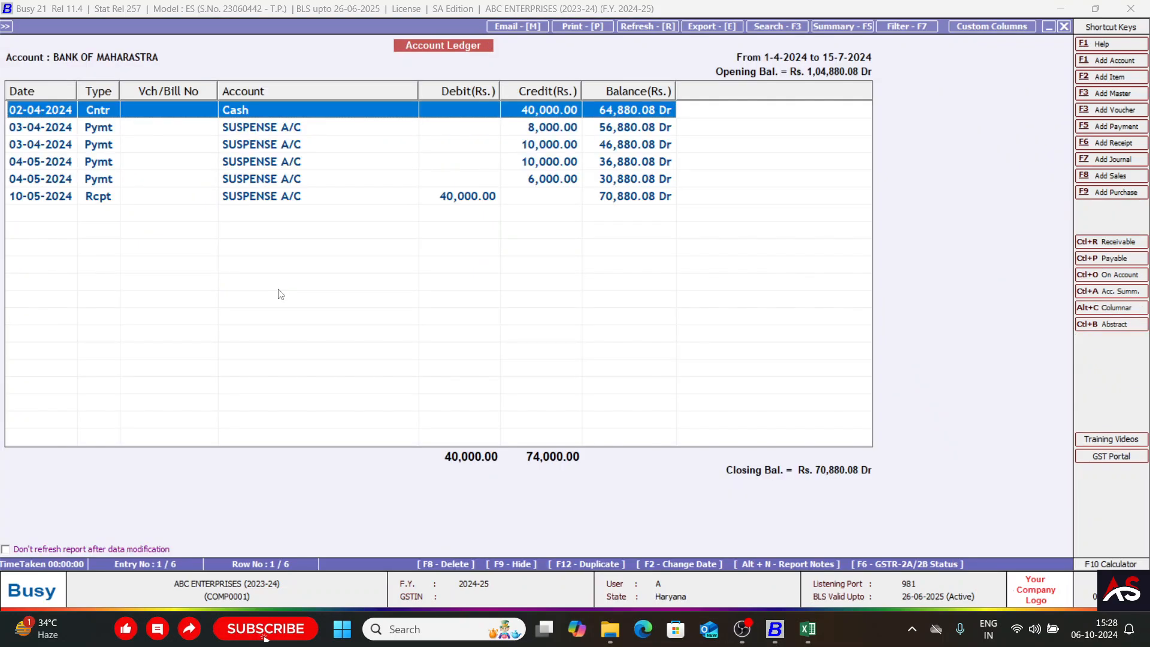
Examine the two bank ledger payments dated 03-04-2024 that are posted to SUSPENSE A/C.
{"action": "key", "text": "Down"}
{"action": "key", "text": "Down"}
{"action": "key", "text": "Up"}
{"action": "key", "text": "Up"}
{"action": "key", "text": "Down"}
{"action": "key", "text": "Down"}
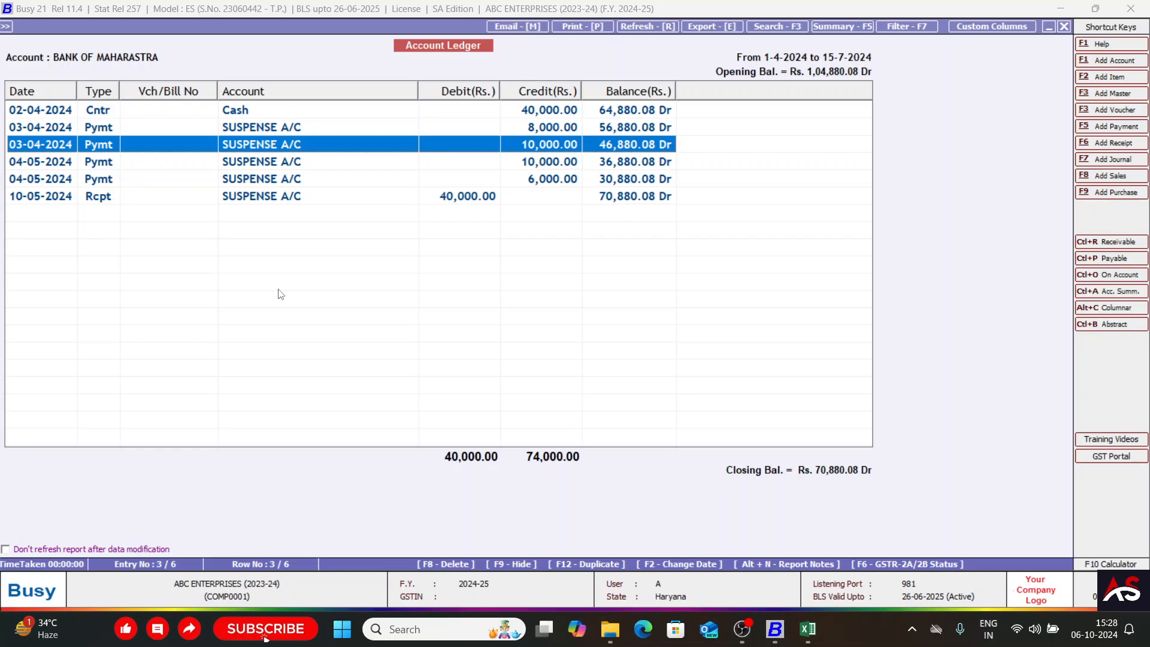
{"action": "key", "text": "Up"}
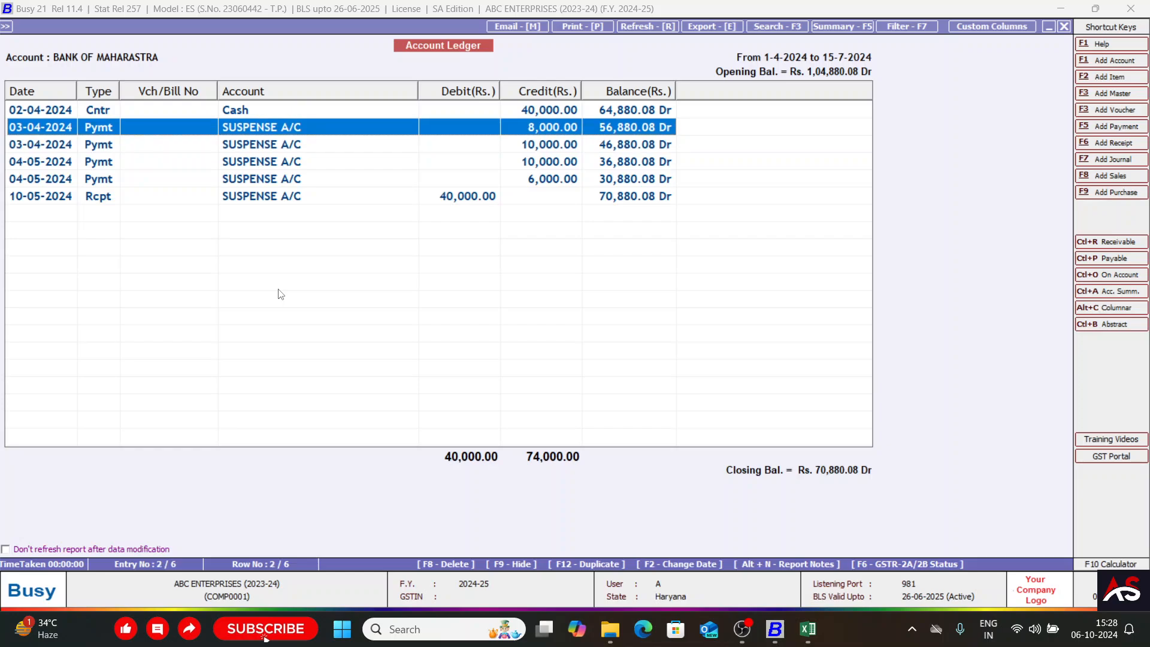
{"action": "key", "text": "Down"}
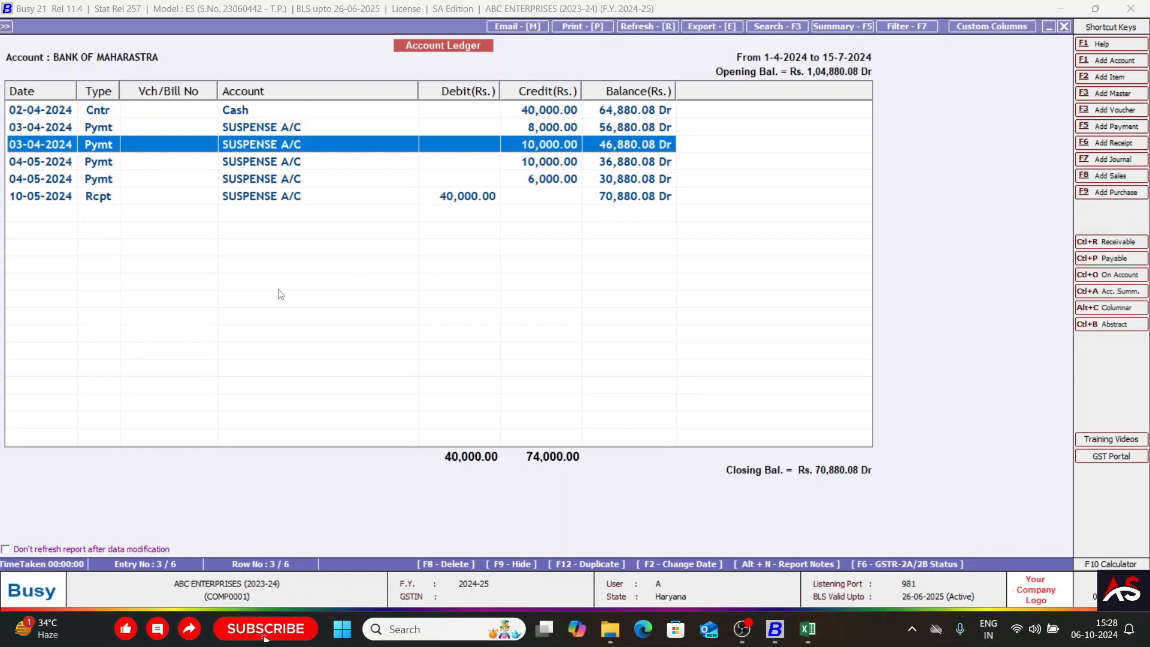
{"action": "key", "text": "Up"}
{"action": "key", "text": "Down"}
In the 8,000.00 payment voucher dated 03-04-2024, replace SUSPENSE A/C with the payee's account named in the narration, and save.
{"action": "key", "text": "Up"}
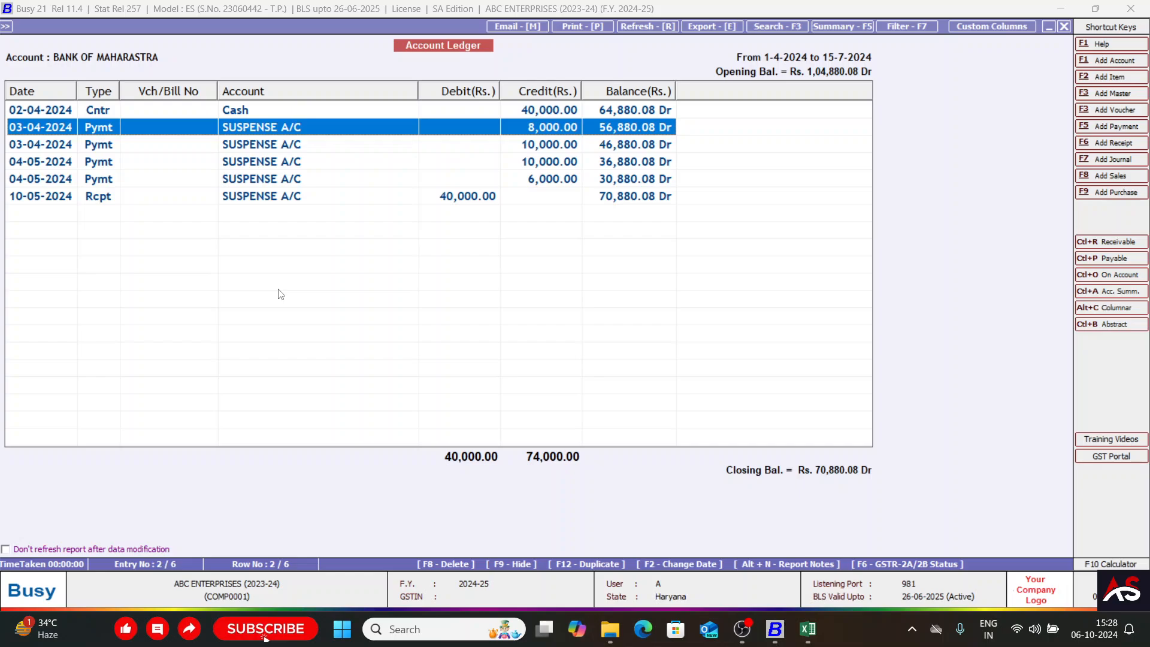
{"action": "key", "text": "Return"}
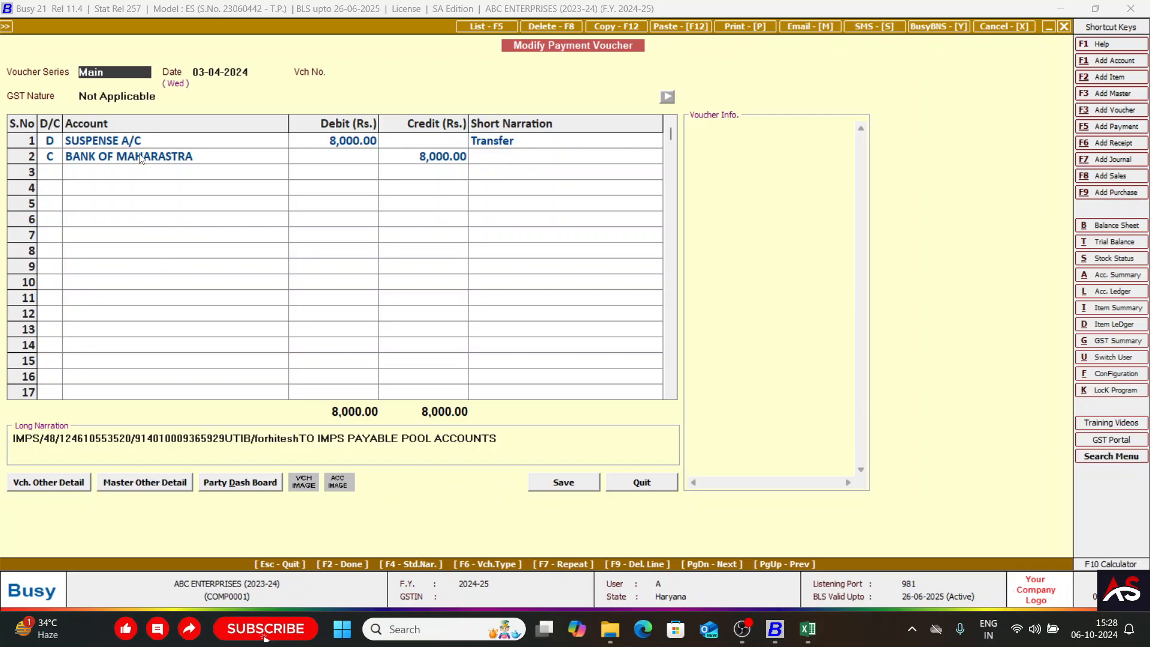
{"action": "left_click", "coordinate": [131, 141]}
{"action": "type", "text": "Hitesh"}
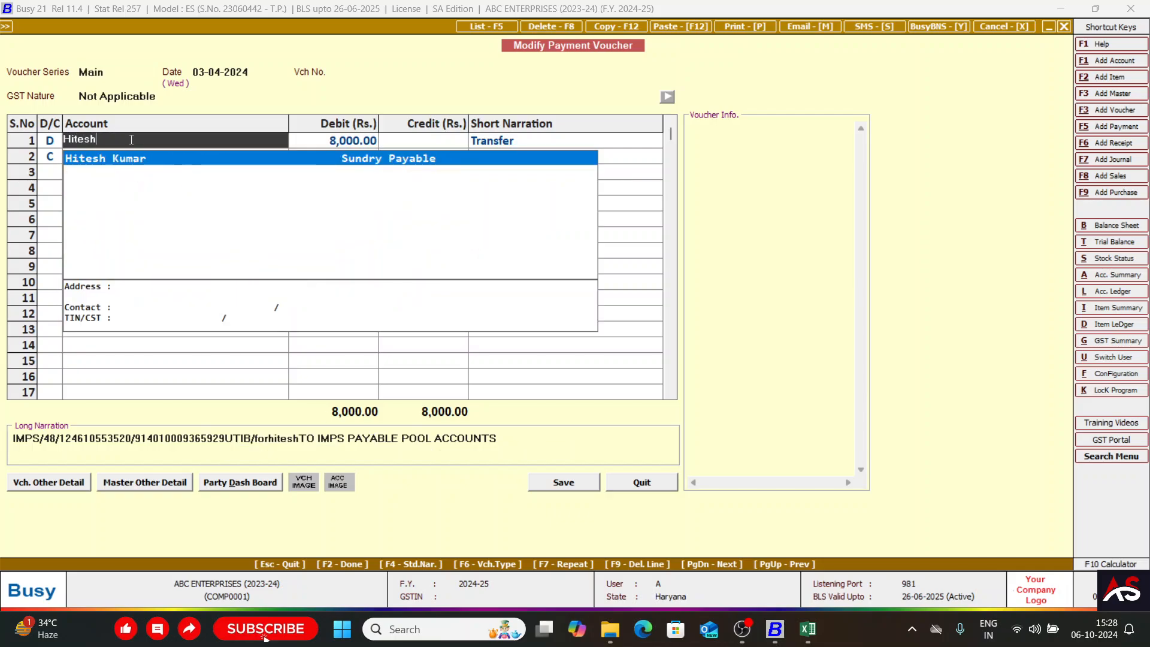
{"action": "key", "text": "Return"}
{"action": "key", "text": "Return"}
{"action": "key", "text": "Return"}
{"action": "key", "text": "Return"}
{"action": "key", "text": "Return"}
{"action": "key", "text": "Return"}
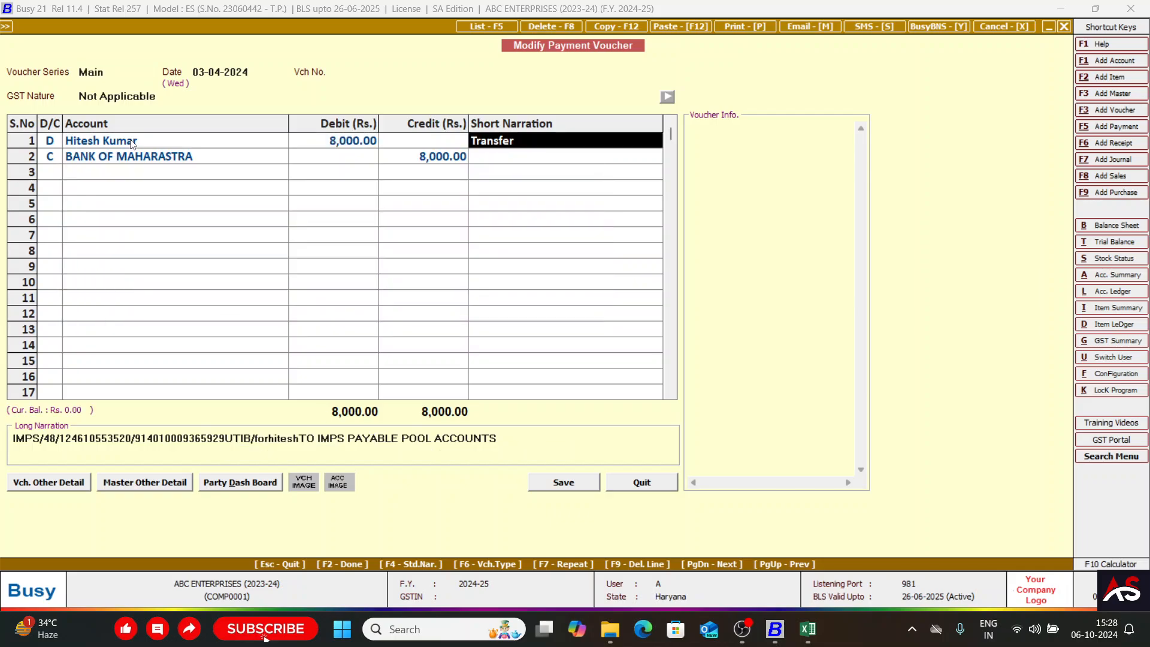
{"action": "key", "text": "Return"}
{"action": "key", "text": "Return"}
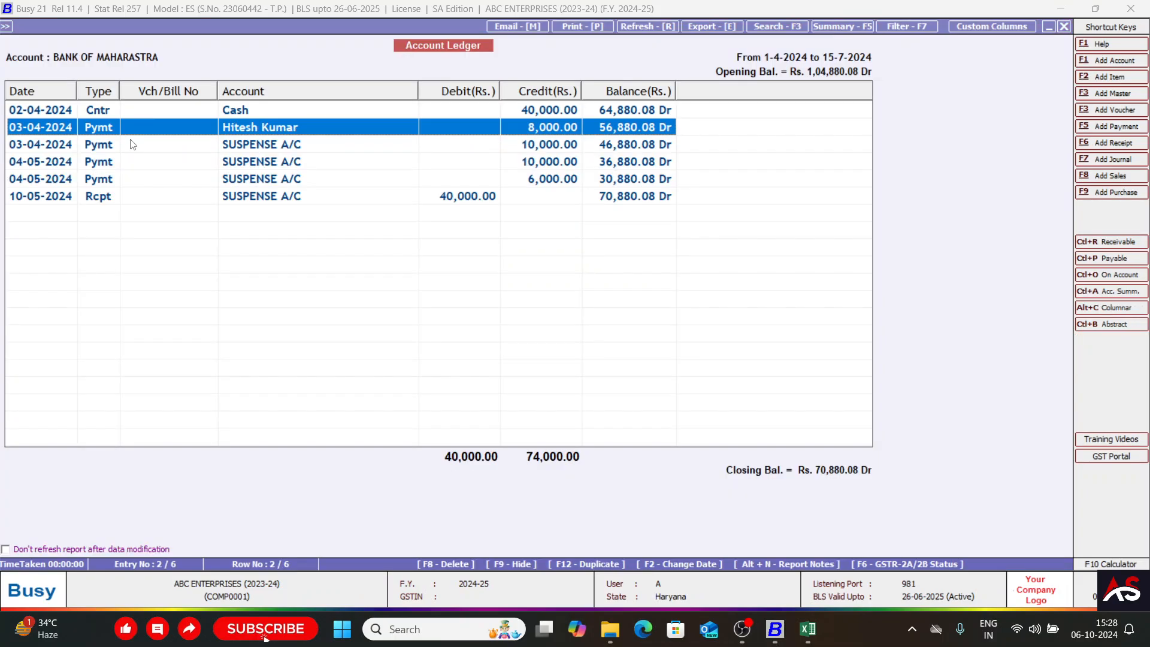
Go through the remaining SUSPENSE A/C entries in the bank ledger and close the Account Ledger report.
{"action": "key", "text": "Down"}
{"action": "key", "text": "Down"}
{"action": "key", "text": "Down"}
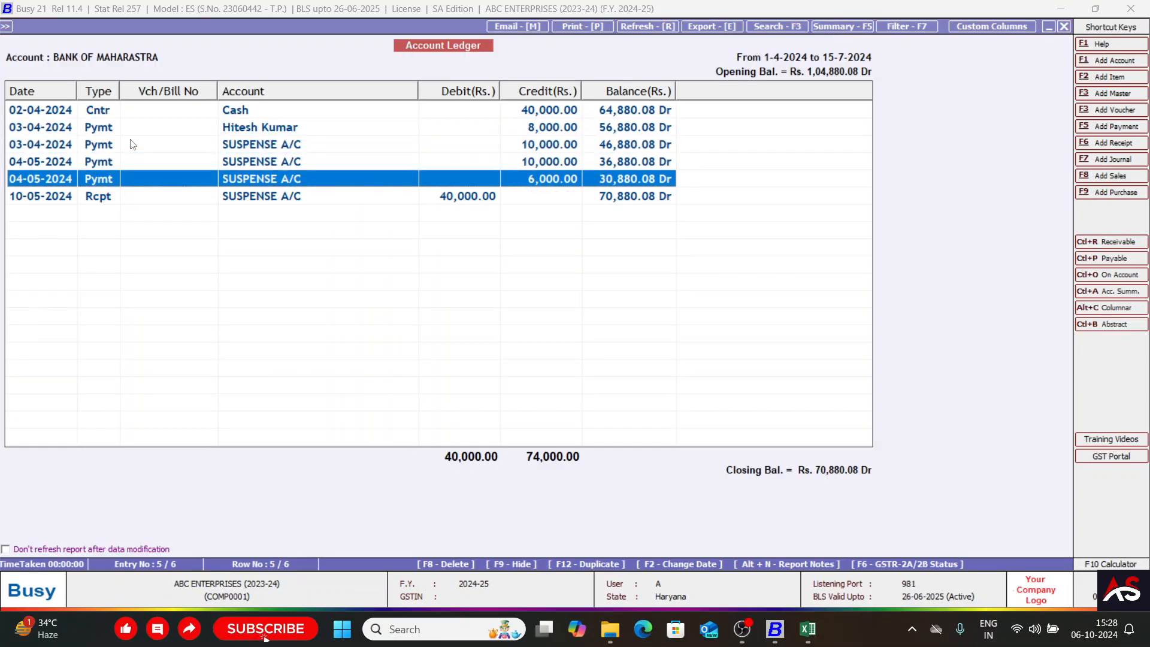
{"action": "key", "text": "Down"}
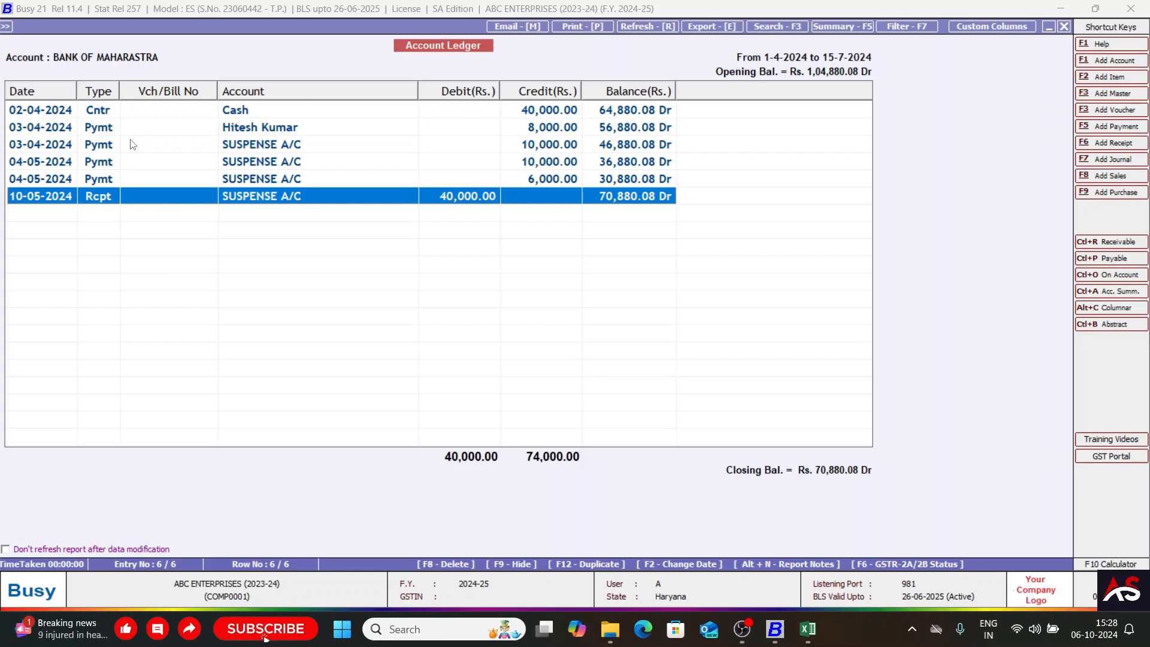
{"action": "key", "text": "Escape"}
{"action": "key", "text": "Escape"}
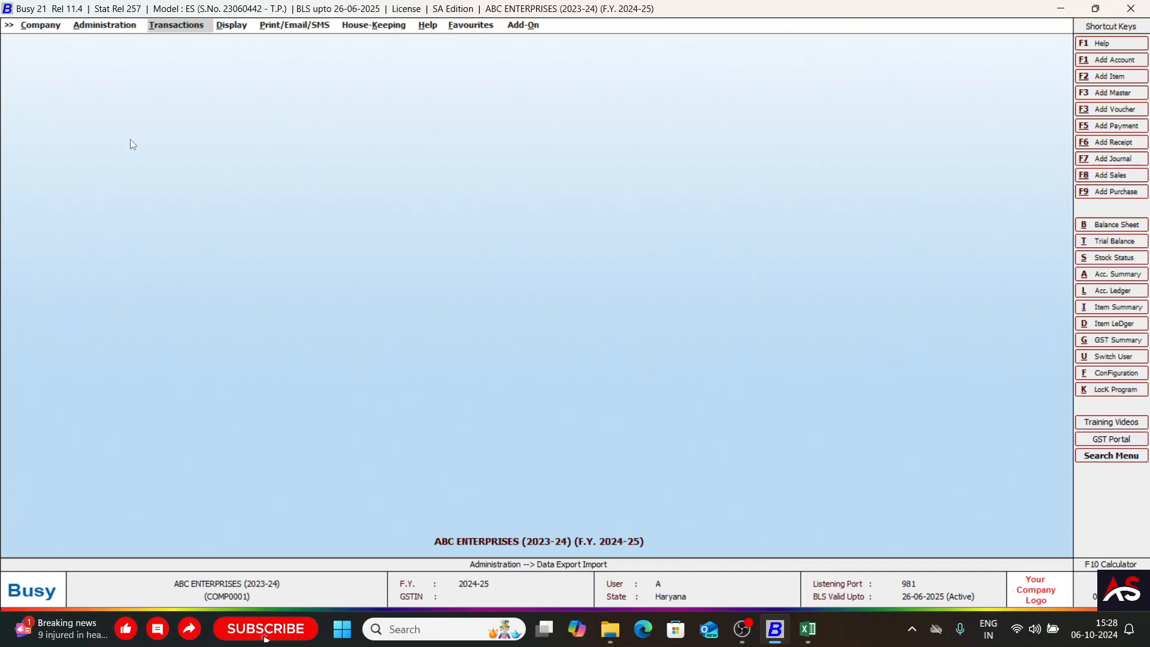
Look through the Data Export Import options under Administration, as far as the Bank Statement entry.
{"action": "key", "text": "Left"}
{"action": "key", "text": "Return"}
{"action": "key", "text": "Down"}
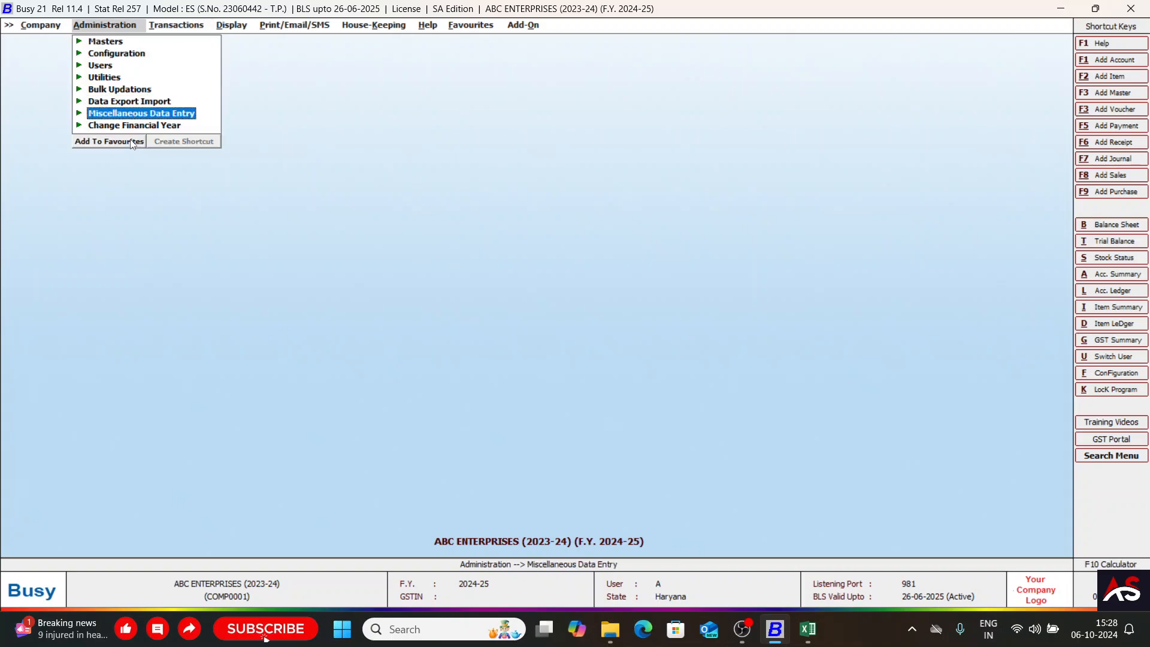
{"action": "key", "text": "Up"}
{"action": "key", "text": "Return"}
{"action": "key", "text": "Down"}
{"action": "key", "text": "Down"}
{"action": "key", "text": "Up"}
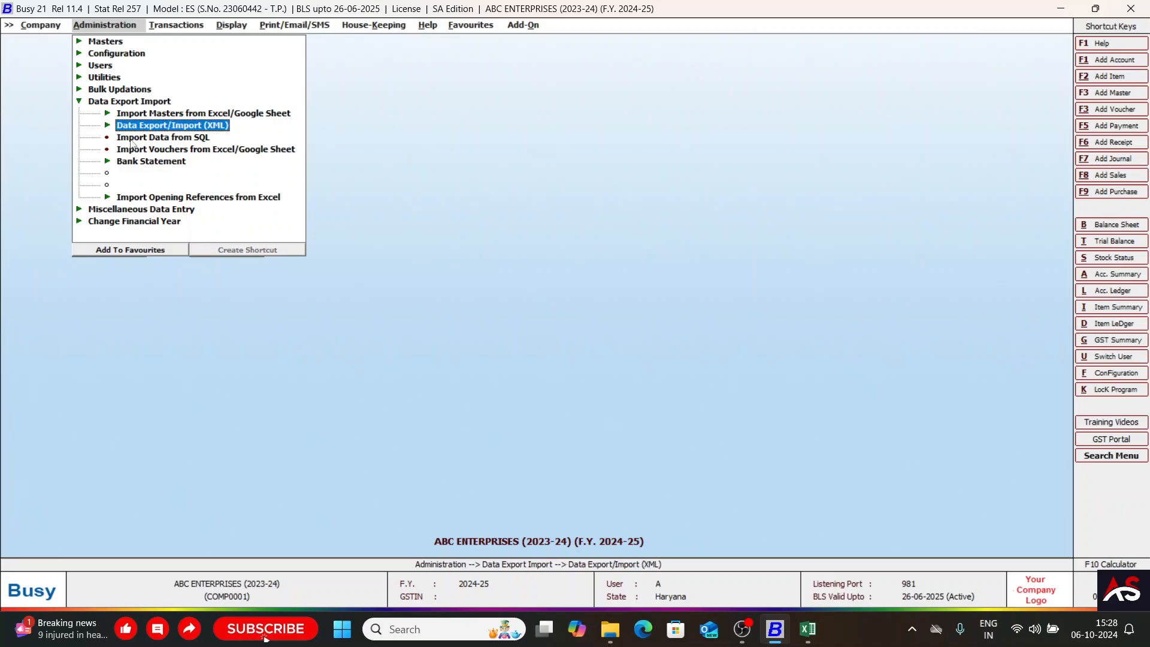
{"action": "key", "text": "Down"}
{"action": "key", "text": "Down"}
{"action": "key", "text": "Down"}
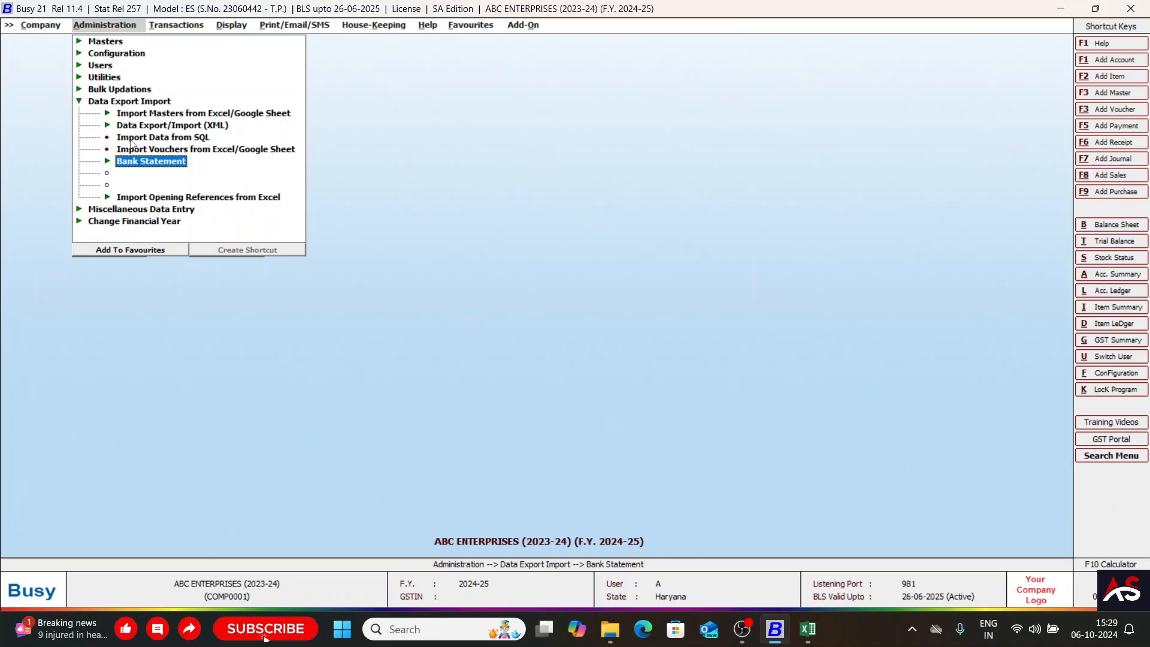
{"action": "key", "text": "Escape"}
{"action": "key", "text": "Escape"}
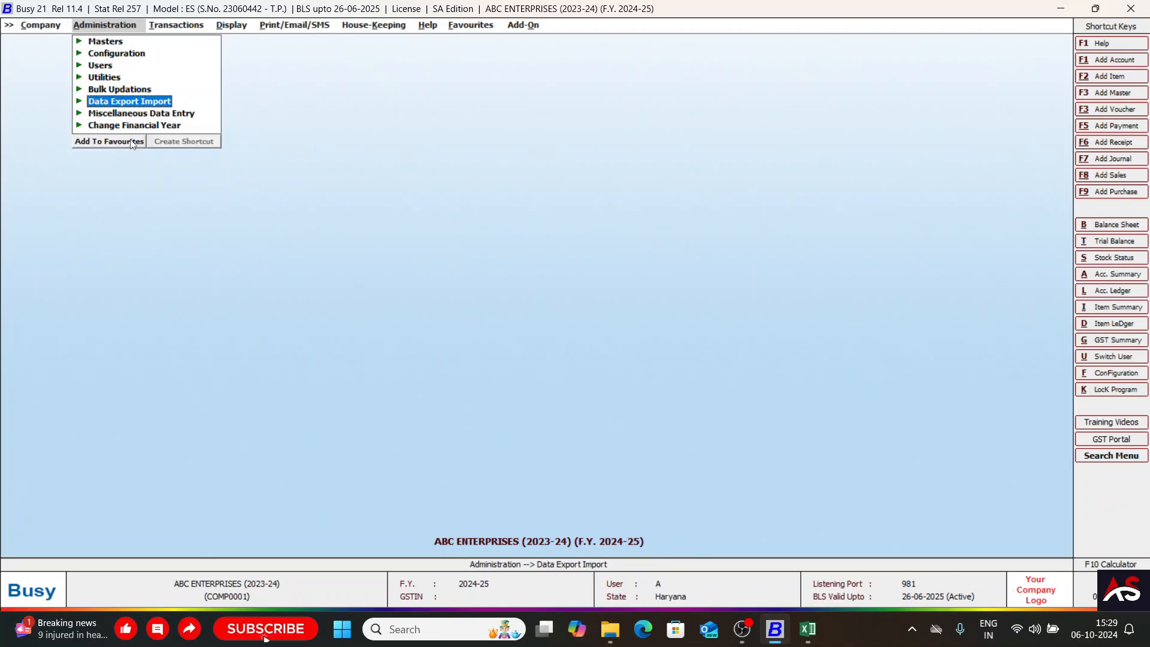
{"action": "key", "text": "Right"}
{"action": "key", "text": "Left"}
{"action": "key", "text": "Return"}
{"action": "key", "text": "Right"}
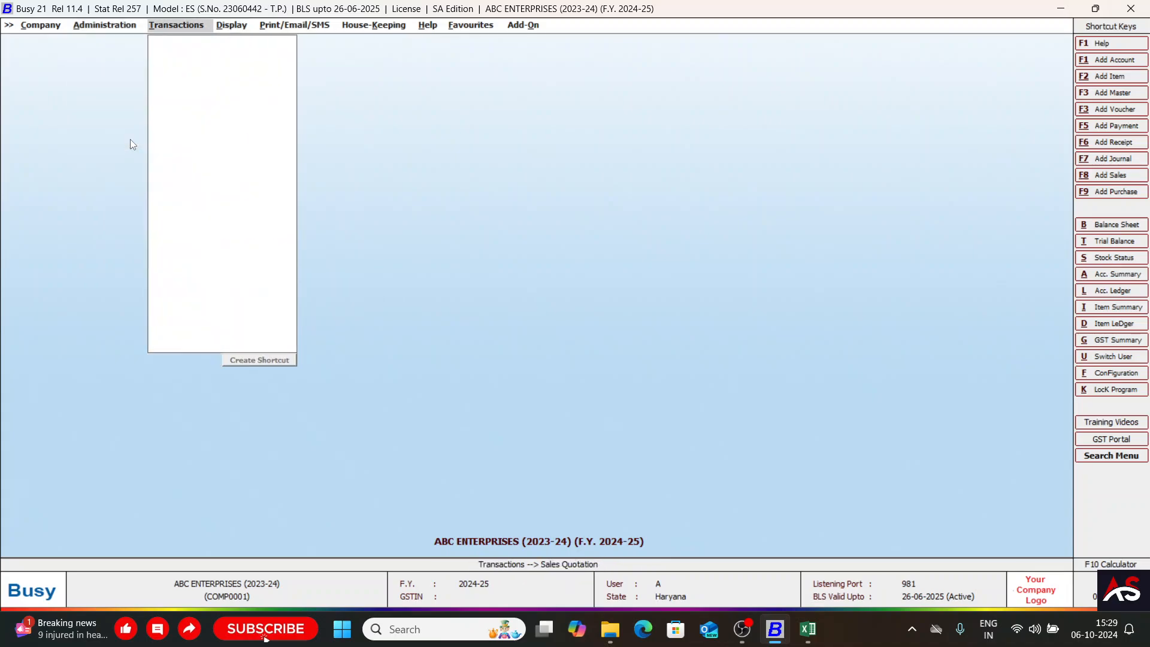
{"action": "key", "text": "Left"}
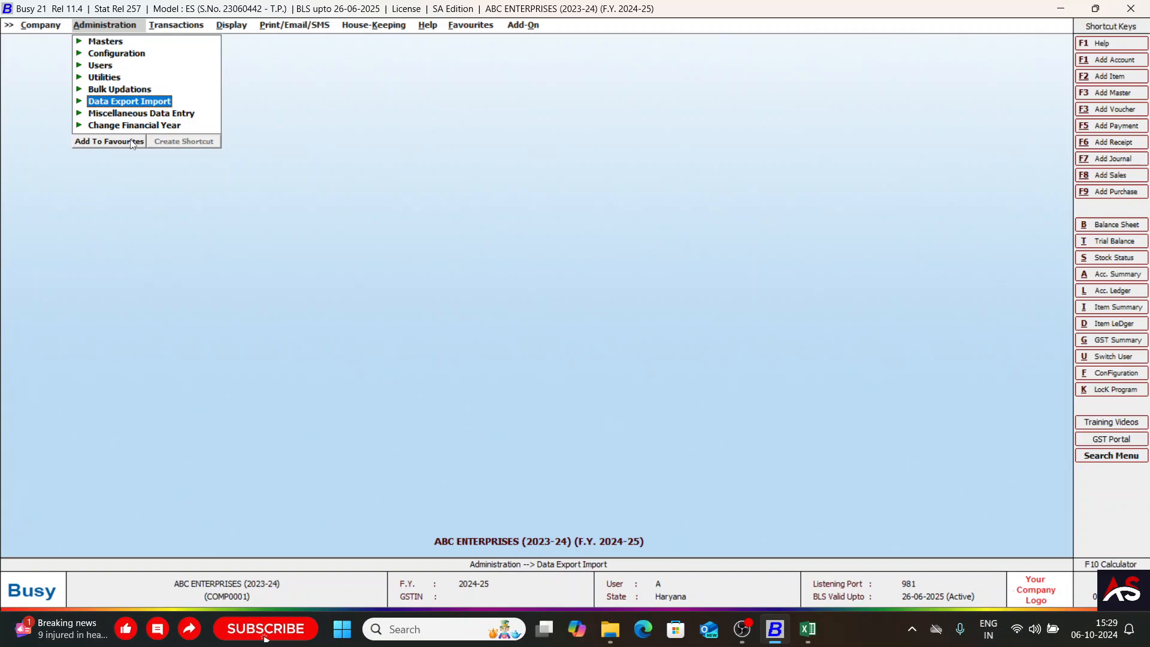
{"action": "key", "text": "Right"}
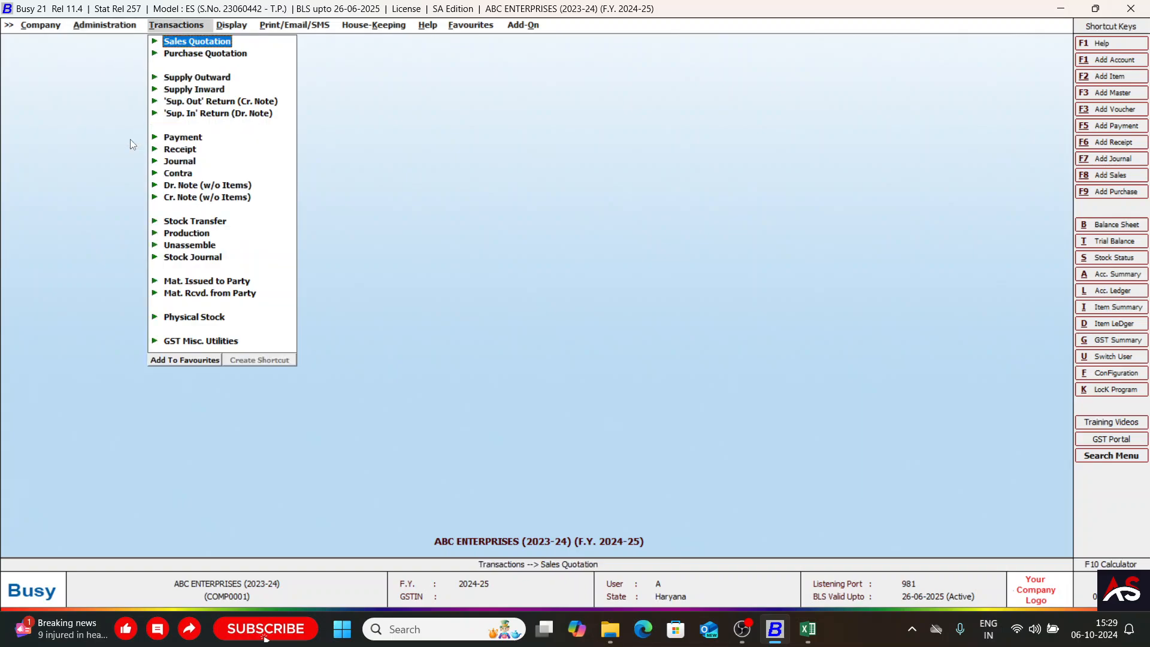
{"action": "key", "text": "Left"}
{"action": "key", "text": "Down"}
{"action": "key", "text": "Up"}
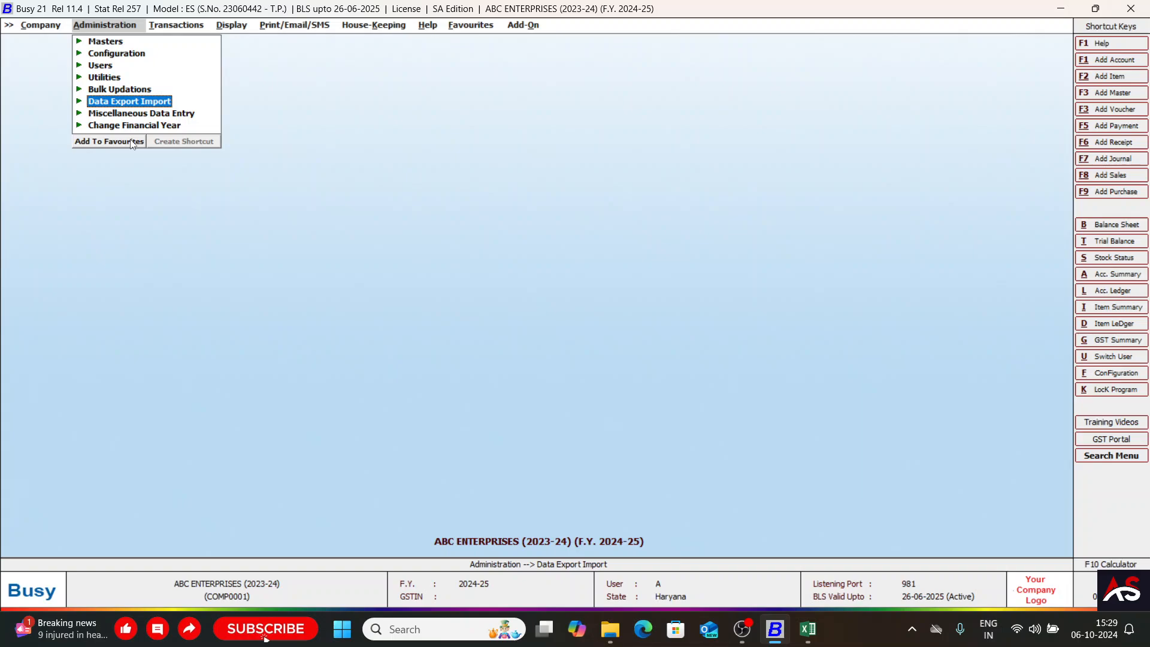
Exit Busy and close the open Bank Statement workbook and its folder window.
{"action": "key", "text": "Left"}
{"action": "key", "text": "Up"}
{"action": "key", "text": "Return"}
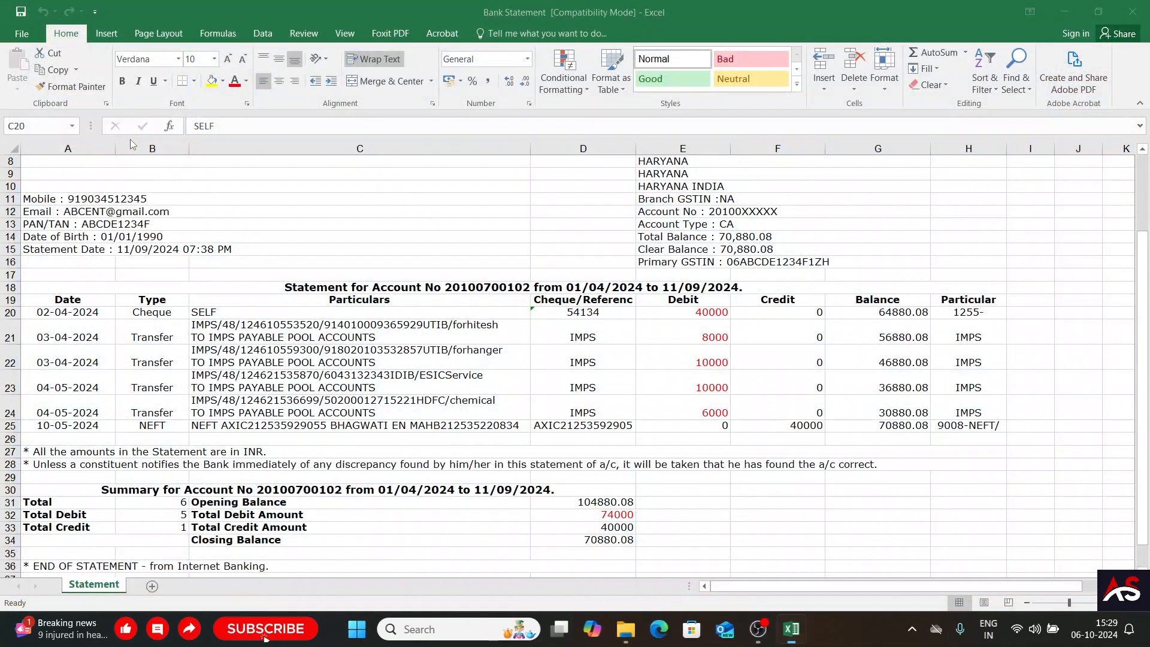
{"action": "left_click", "coordinate": [1147, 3]}
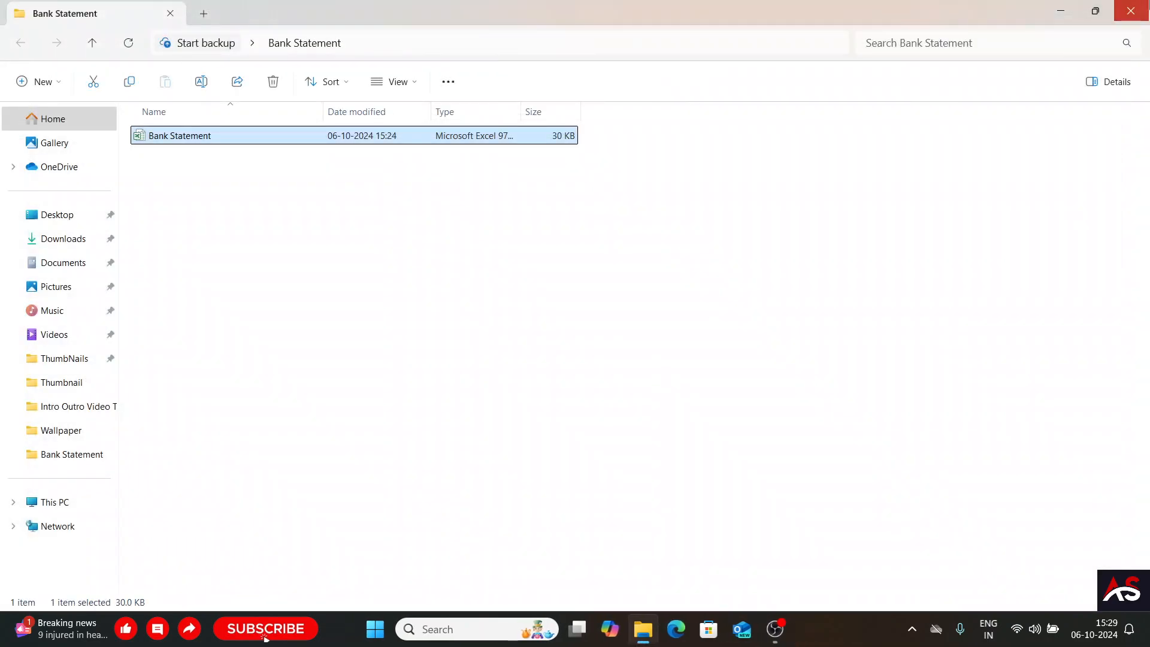
{"action": "left_click", "coordinate": [1146, 3]}
{"action": "left_click", "coordinate": [775, 629]}
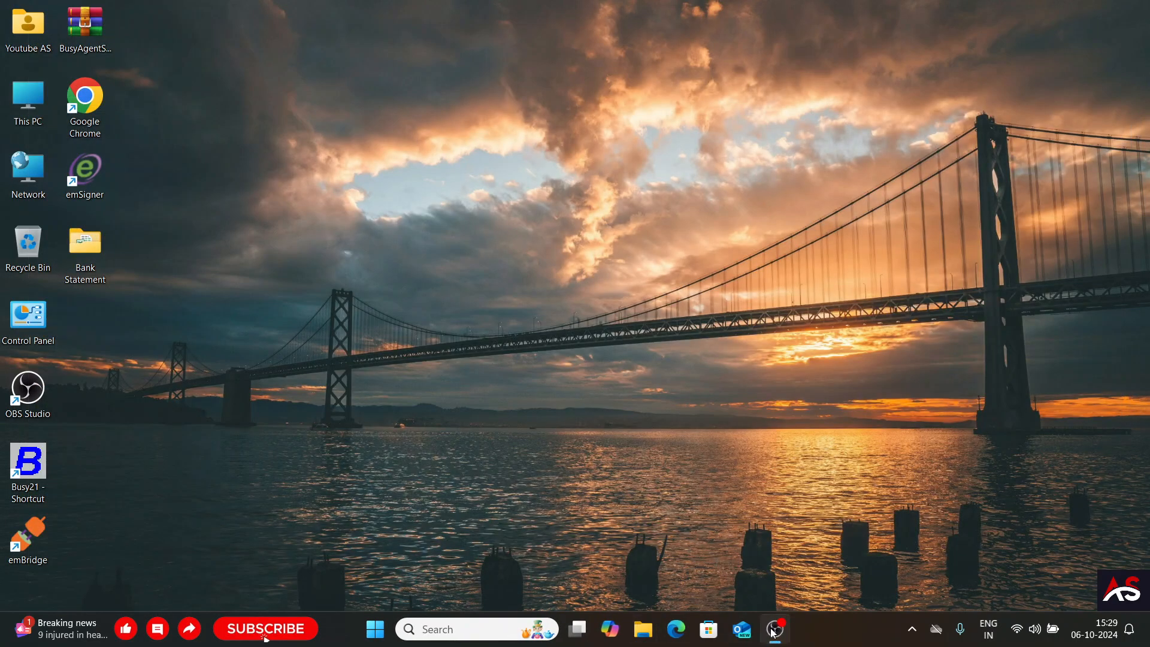